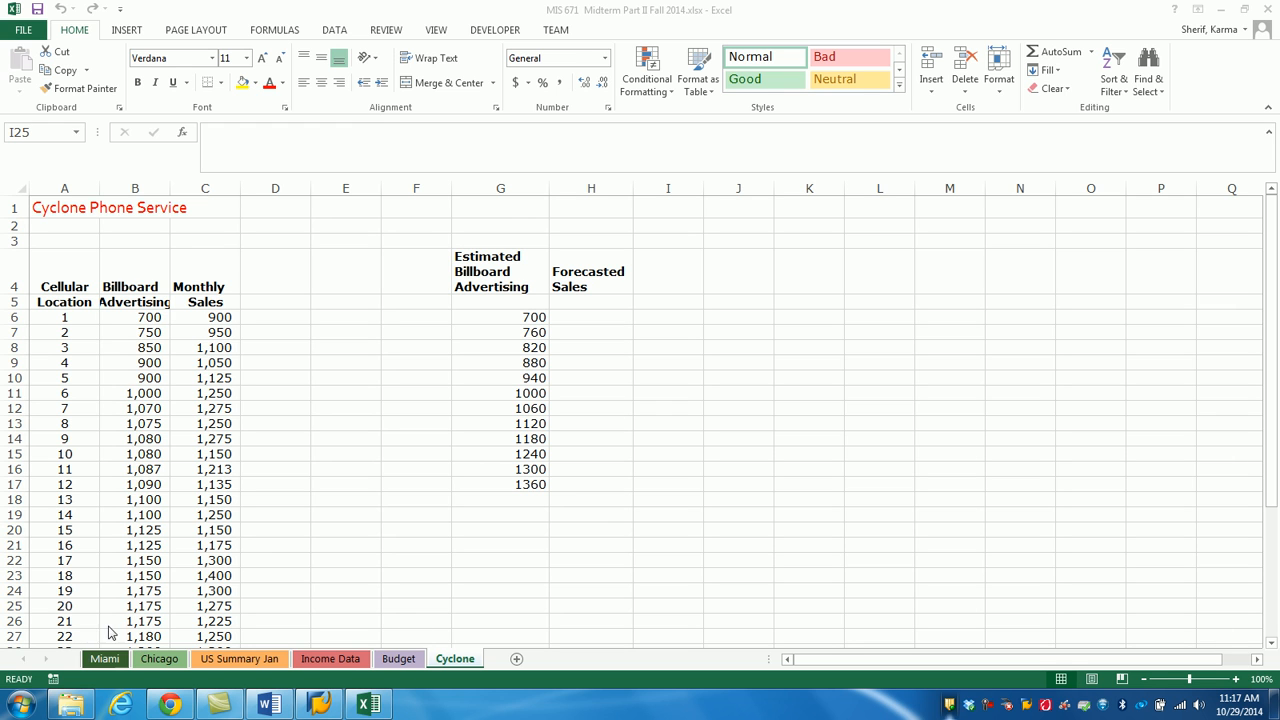
Examine the Tours Sold formulas in the tour summary table on the Miami sheet.
{"action": "left_click", "coordinate": [94, 663]}
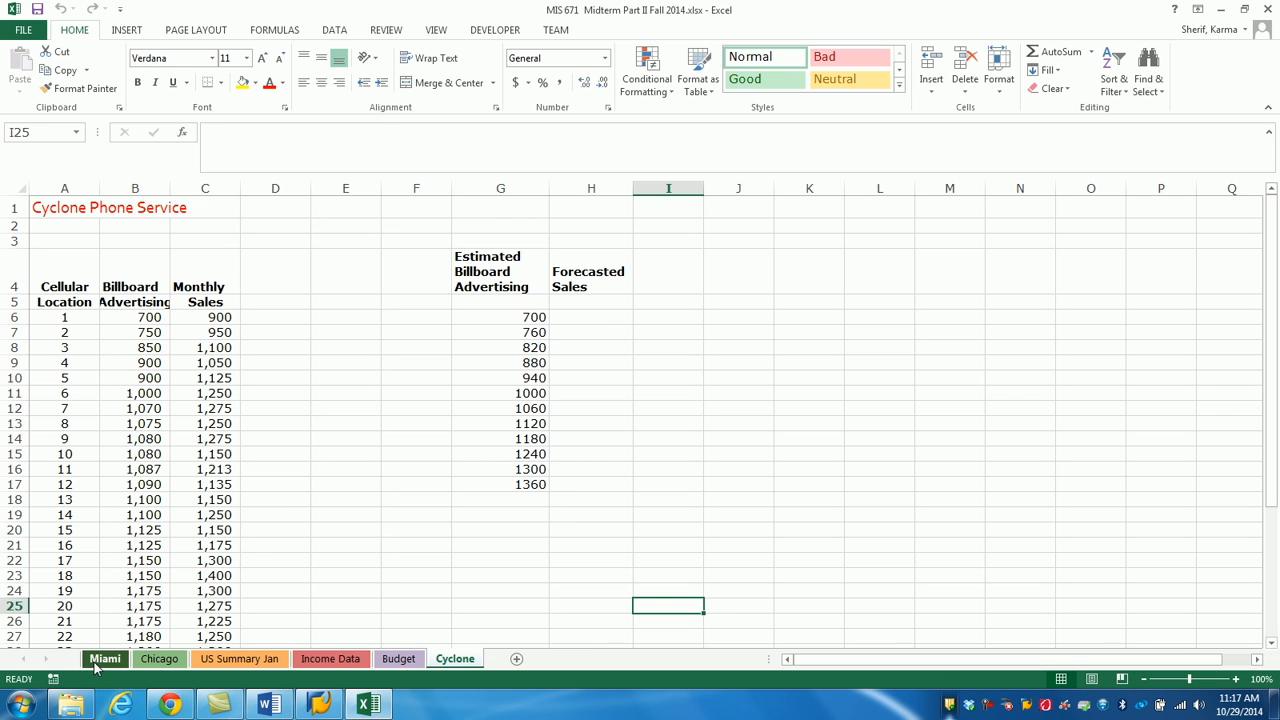
{"action": "left_click", "coordinate": [96, 663]}
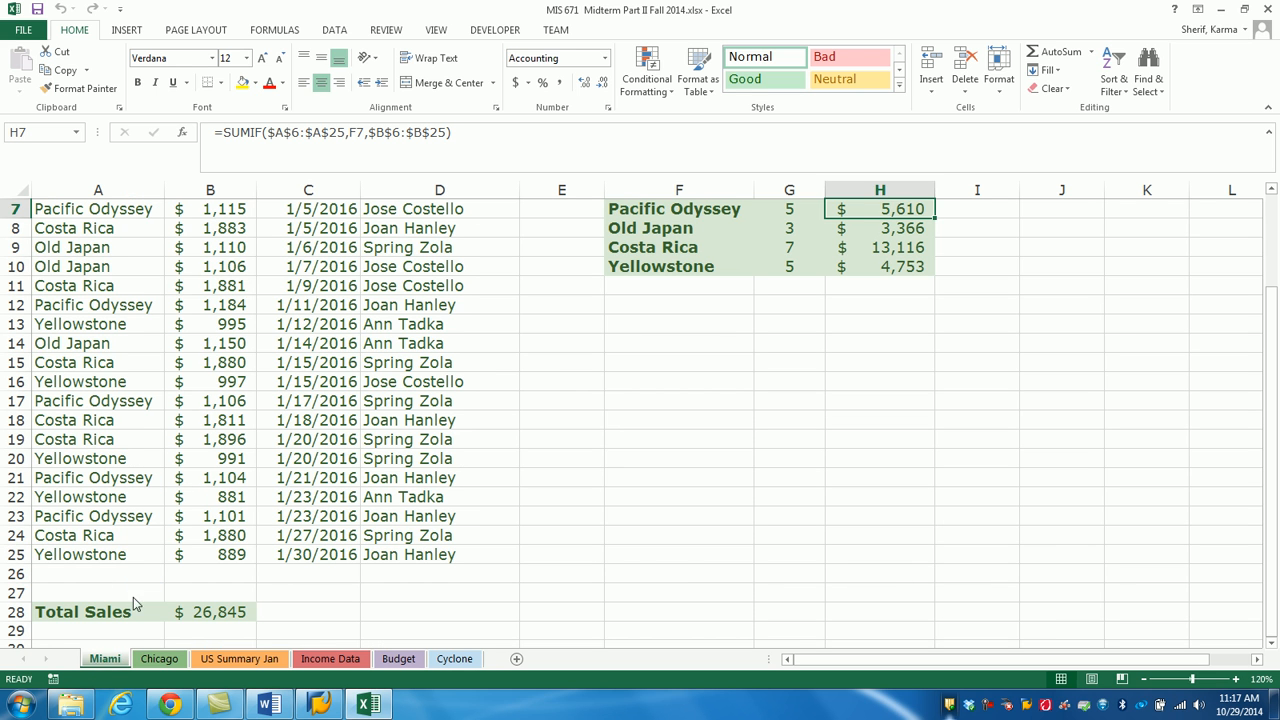
{"action": "left_click_drag", "start_coordinate": [1271, 418], "coordinate": [1267, 320]}
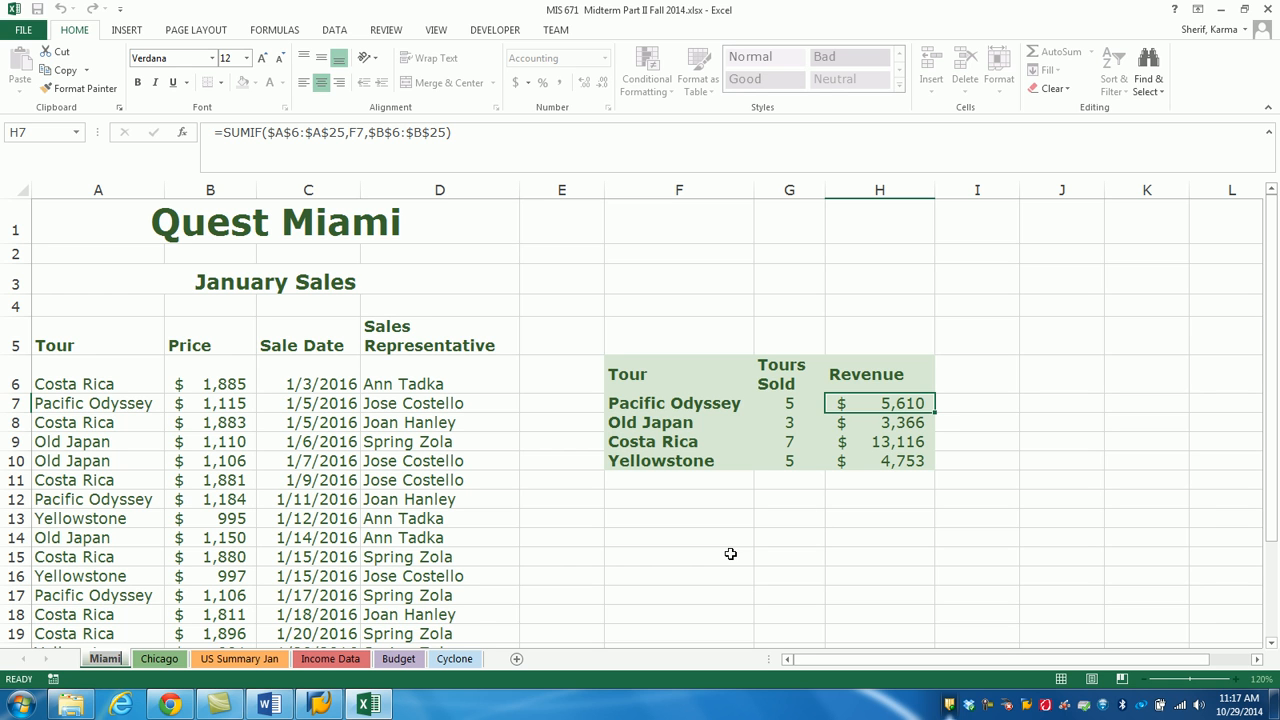
{"action": "left_click", "coordinate": [779, 404]}
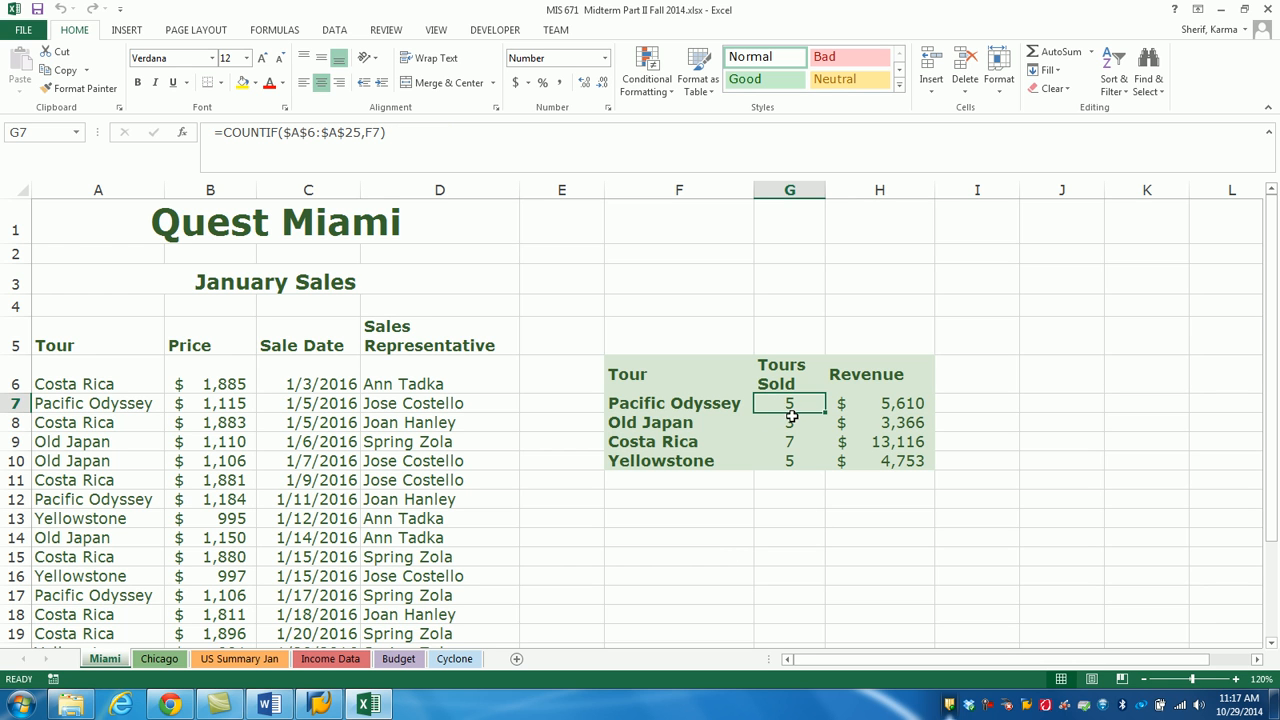
{"action": "left_click", "coordinate": [789, 422]}
{"action": "left_click", "coordinate": [790, 441]}
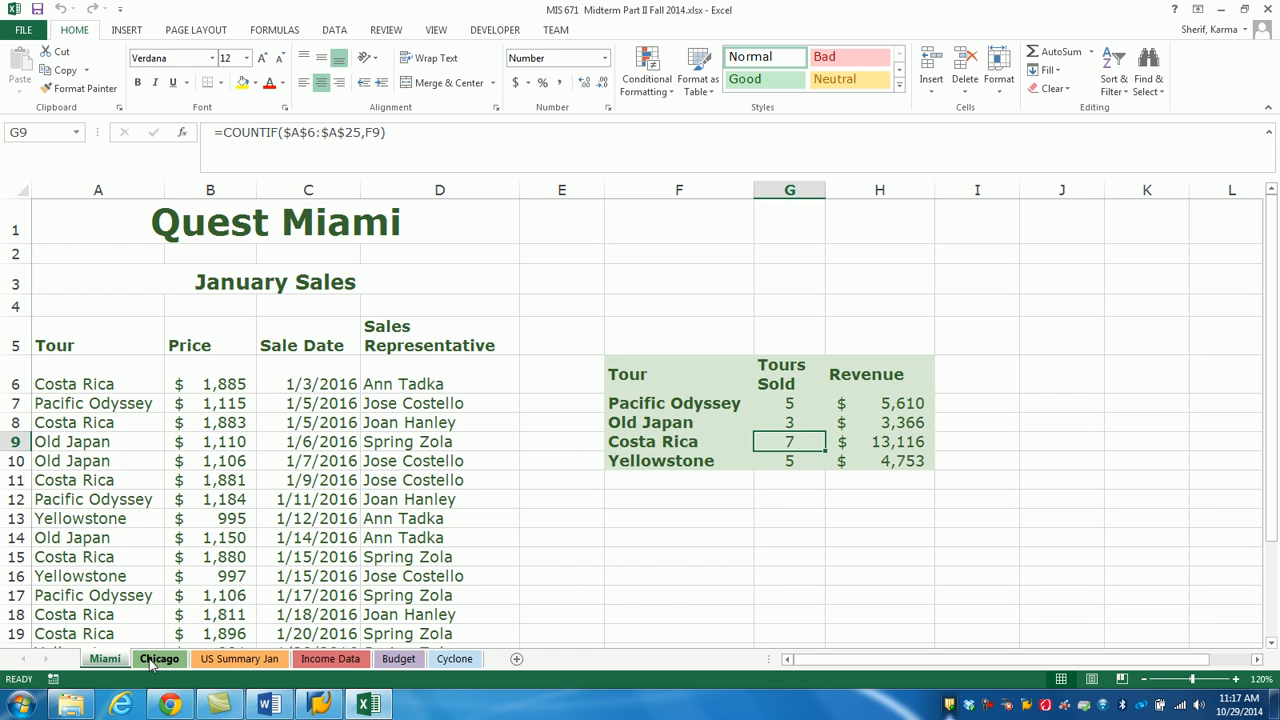
Copy the Tours Sold and Revenue formulas in G7:H10 of the Miami sheet into the Chicago sheet starting at G7.
{"action": "left_click", "coordinate": [785, 403]}
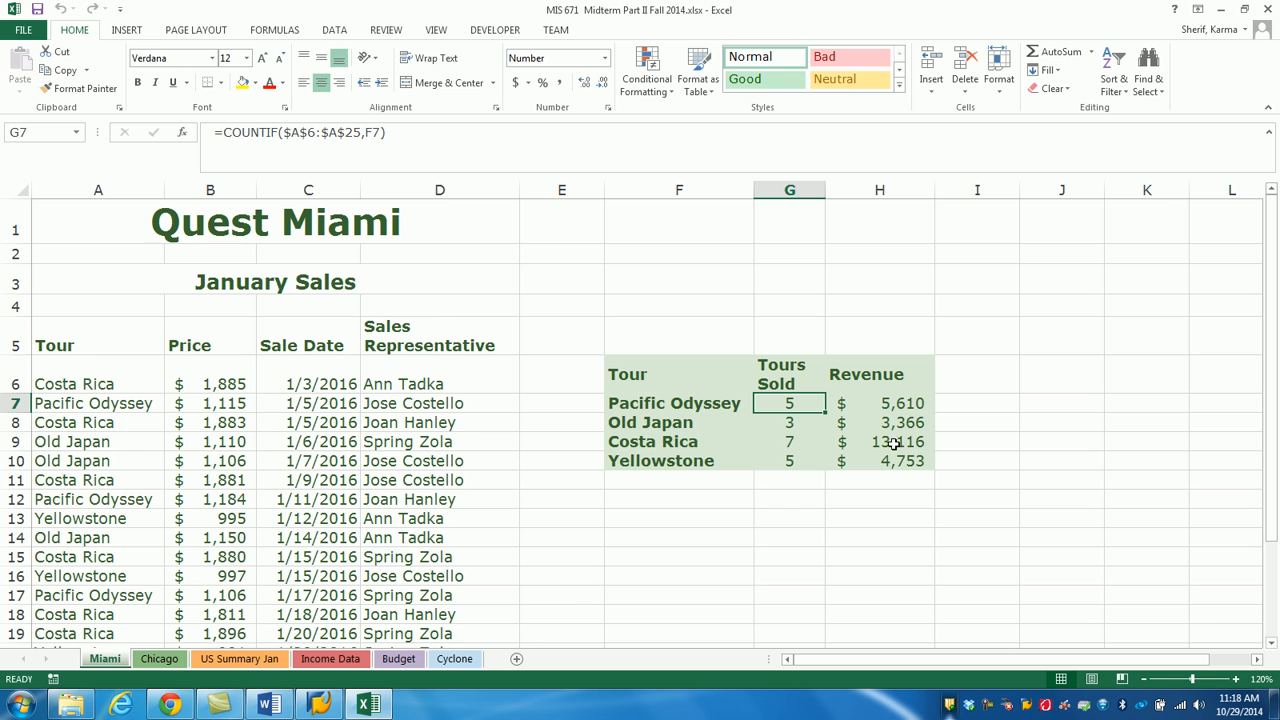
{"action": "left_click_drag", "start_coordinate": [790, 404], "coordinate": [906, 463]}
{"action": "key", "text": "ctrl+c"}
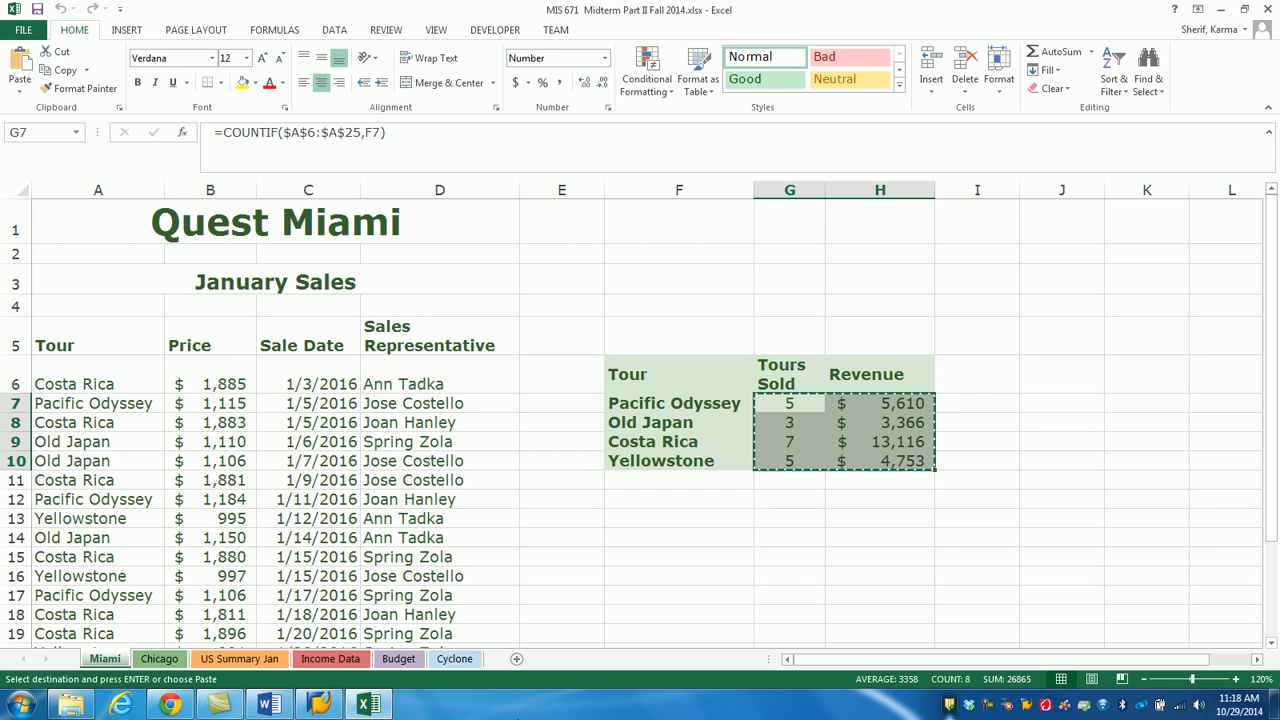
{"action": "left_click", "coordinate": [172, 658]}
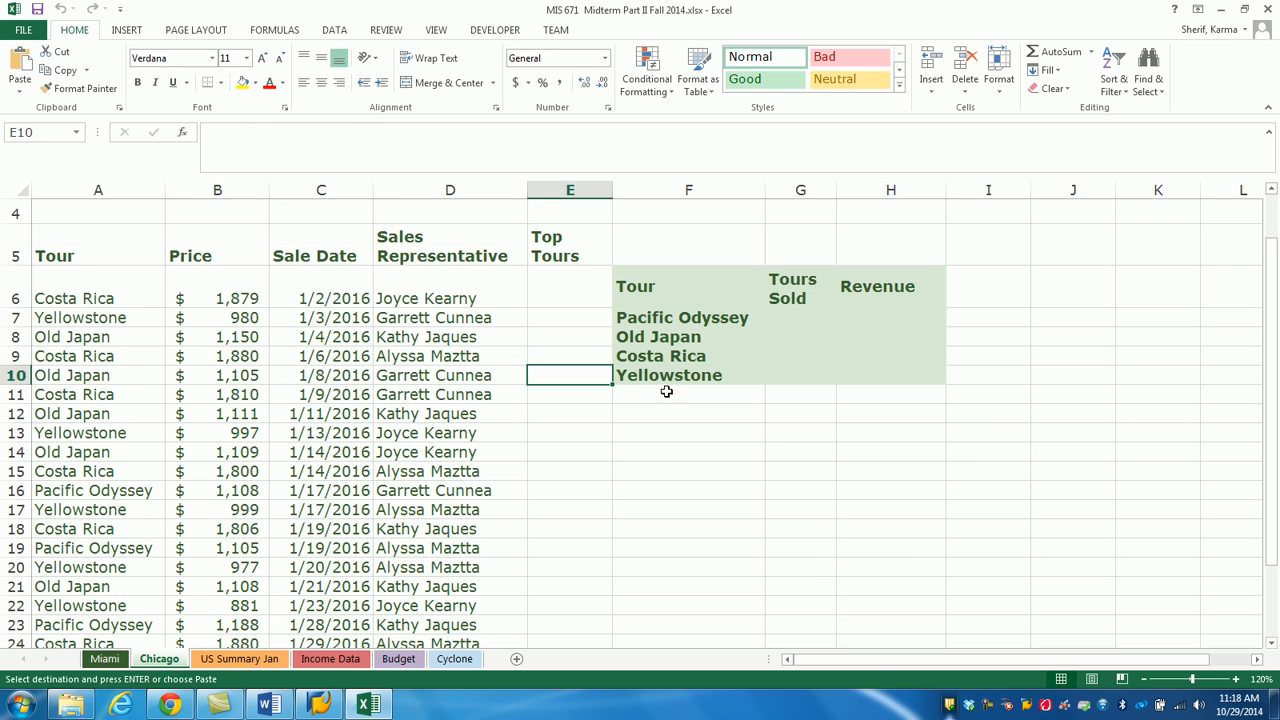
{"action": "left_click", "coordinate": [790, 317]}
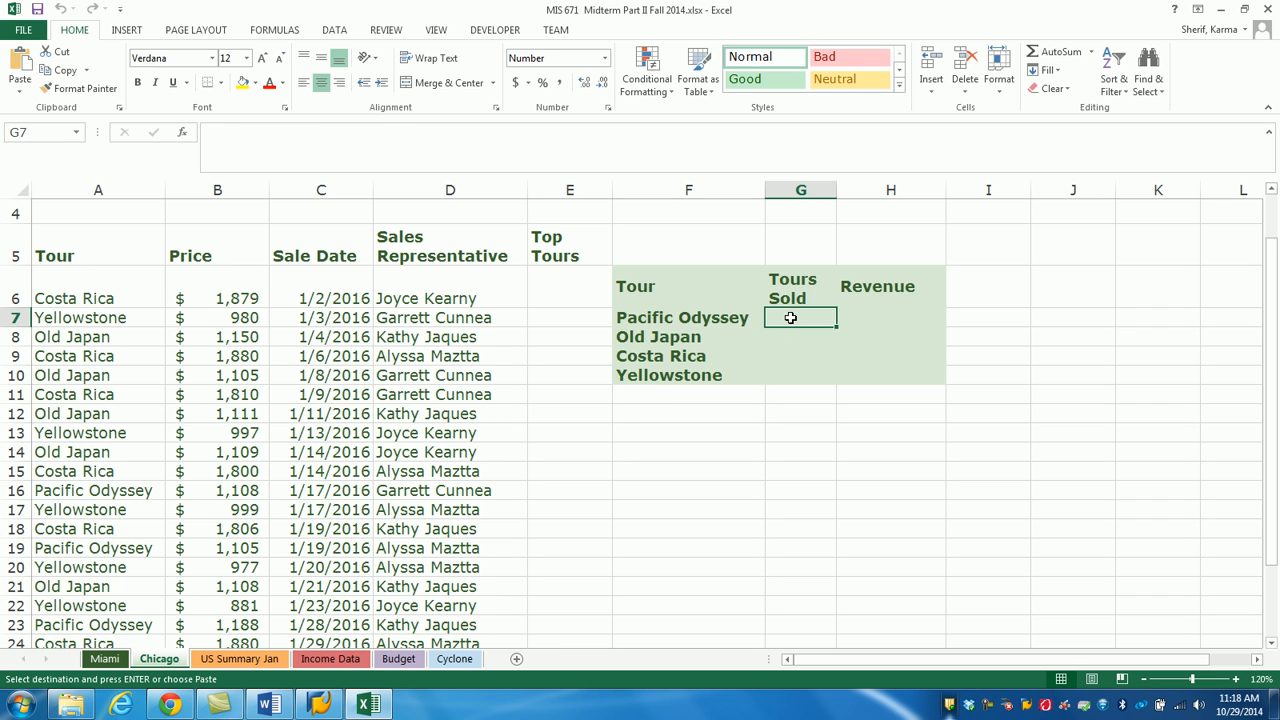
{"action": "key", "text": "ctrl+v"}
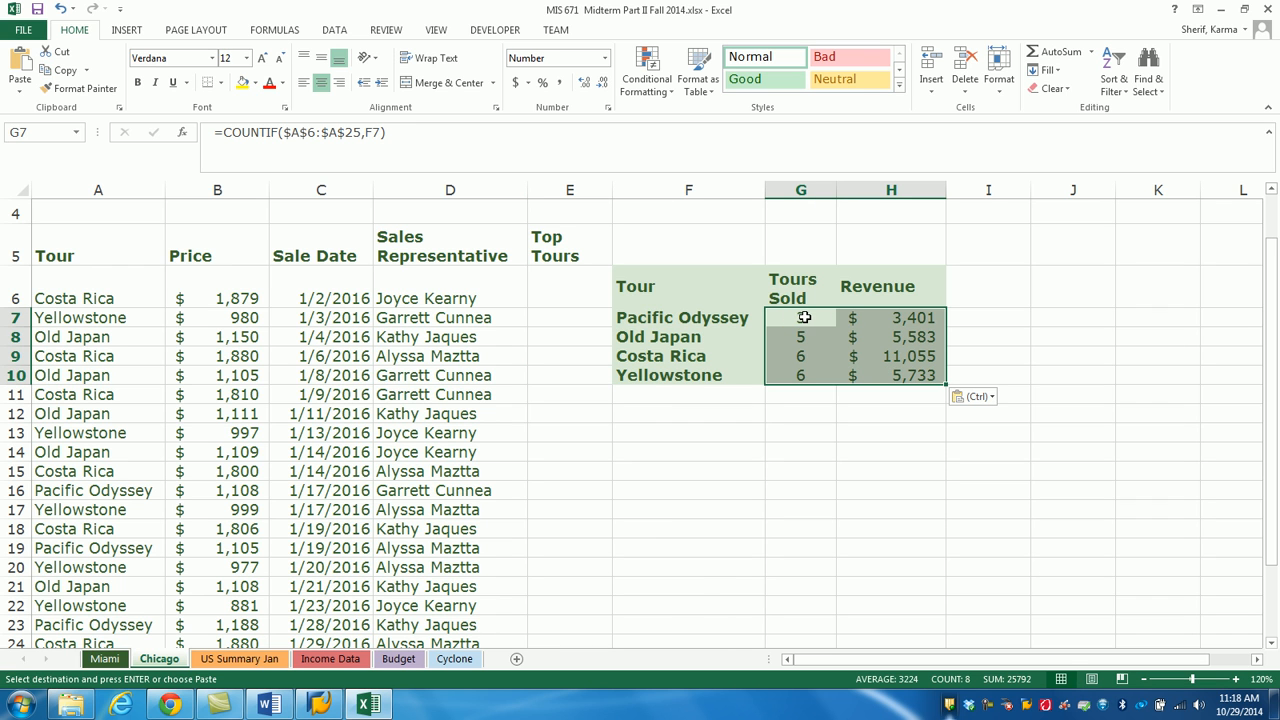
Extend the COUNTIF range in Chicago's Pacific Odyssey Tours Sold cell G7 to $A$6:$A$27.
{"action": "left_click", "coordinate": [803, 317]}
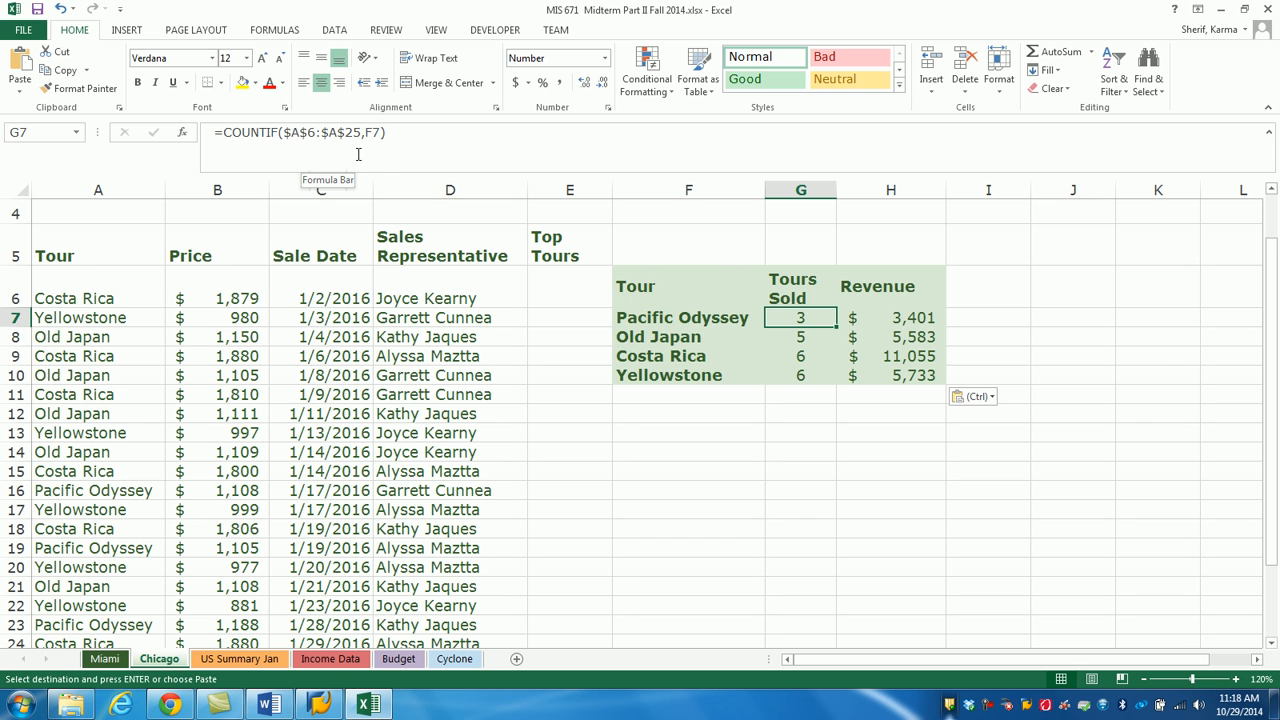
{"action": "left_click_drag", "start_coordinate": [1268, 325], "coordinate": [1276, 384]}
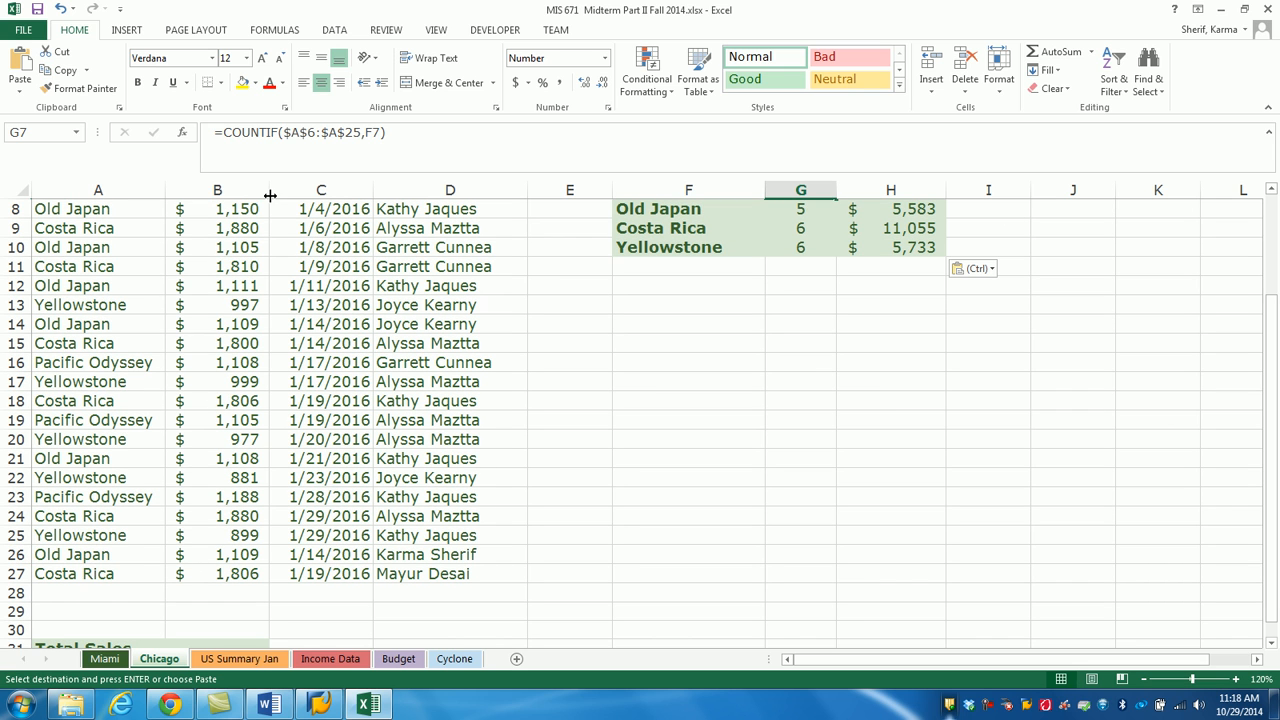
{"action": "left_click", "coordinate": [361, 133]}
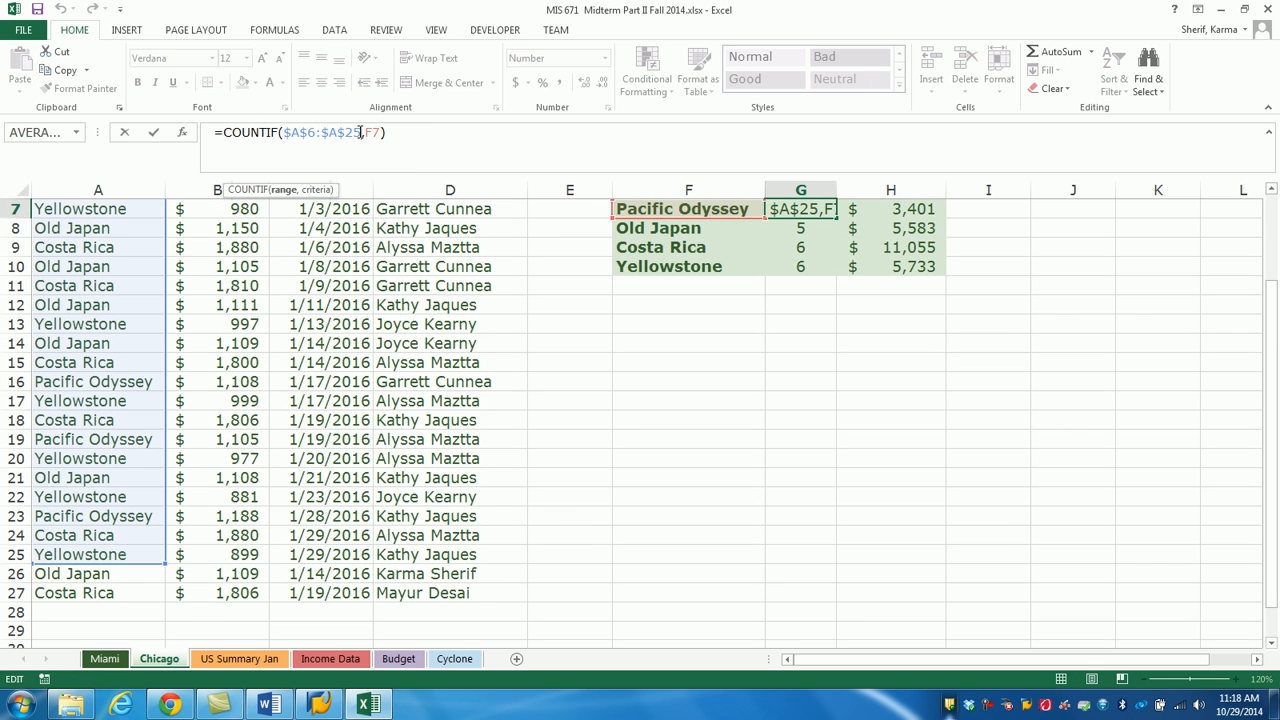
{"action": "key", "text": "BackSpace"}
{"action": "type", "text": "7"}
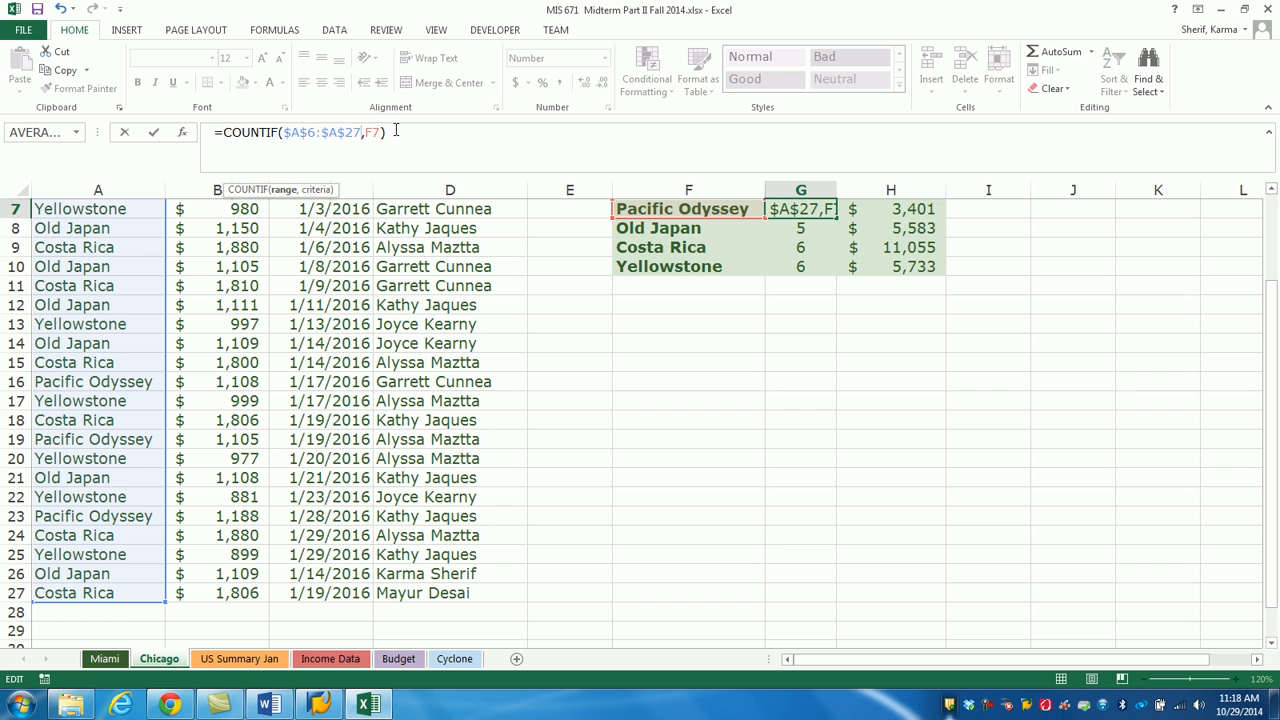
{"action": "left_click", "coordinate": [395, 130]}
{"action": "key", "text": "Return"}
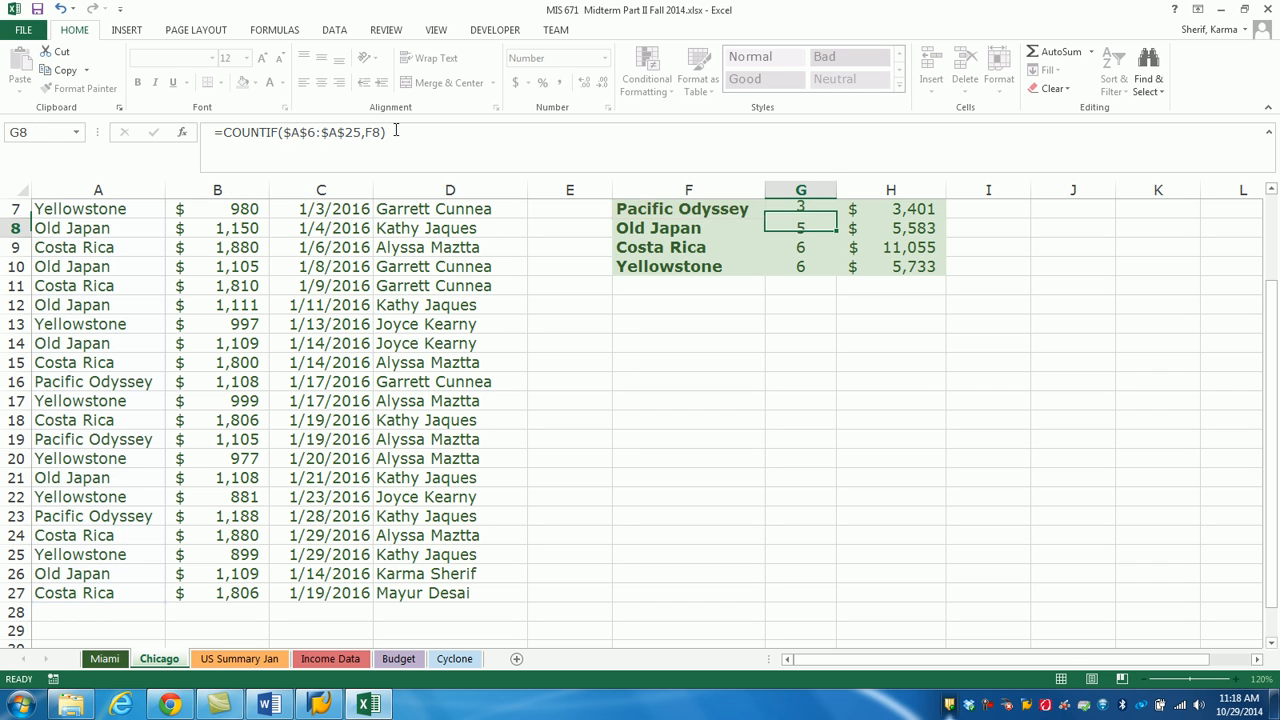
Extend the SUMIF ranges in H7 to $A$6:$A$27 and $B$6:$B$27, and fill the G7:H7 formulas down to row 10.
{"action": "left_click", "coordinate": [914, 210]}
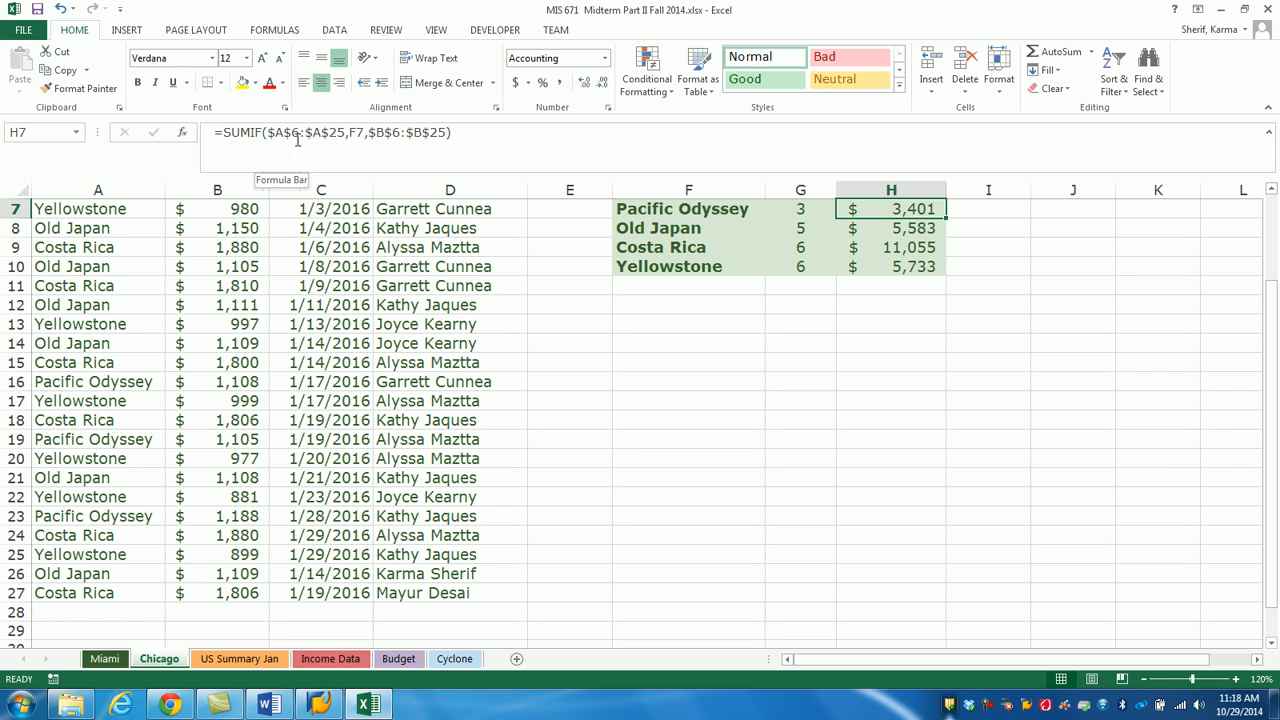
{"action": "left_click", "coordinate": [343, 133]}
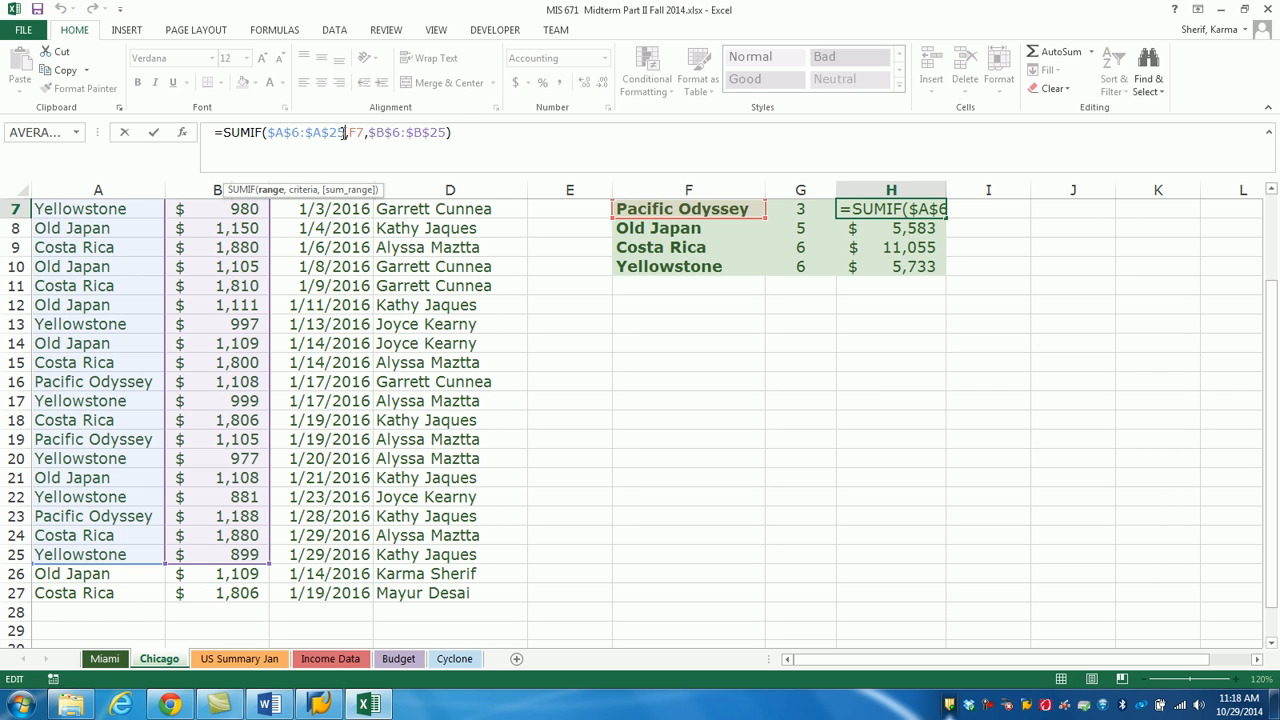
{"action": "key", "text": "BackSpace"}
{"action": "type", "text": "7"}
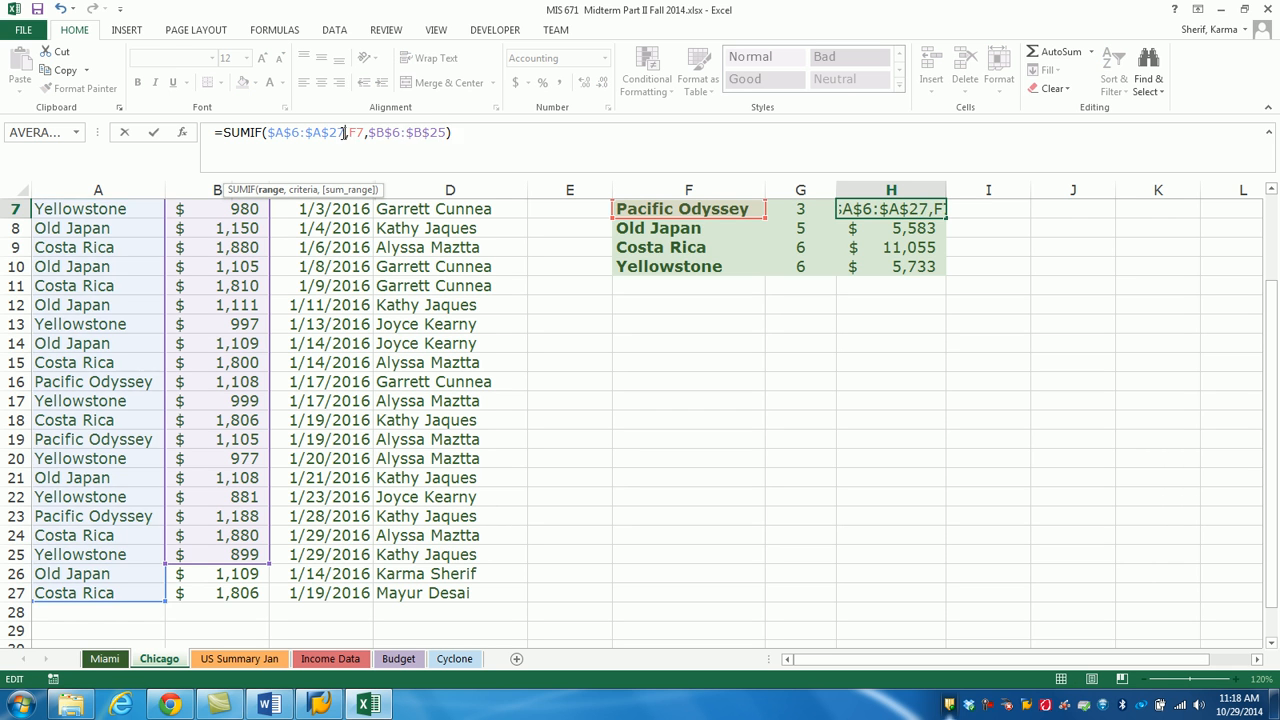
{"action": "left_click", "coordinate": [443, 133]}
{"action": "key", "text": "BackSpace"}
{"action": "type", "text": "7"}
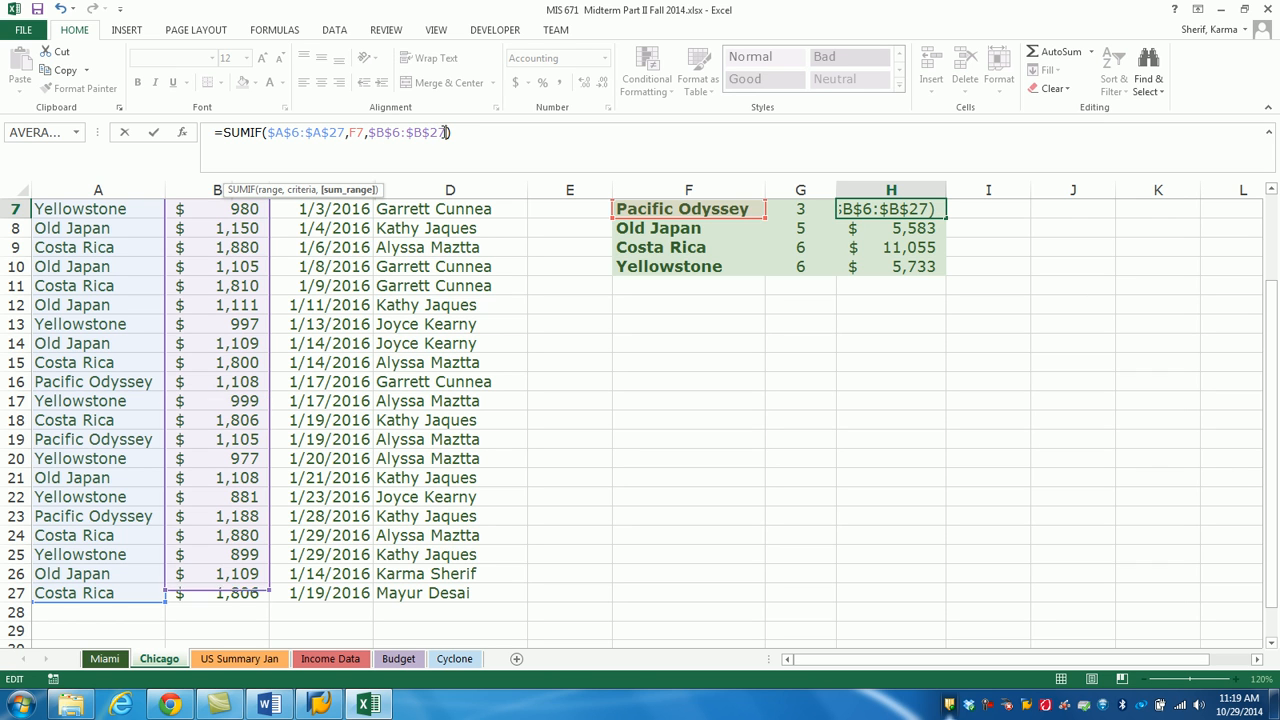
{"action": "left_click", "coordinate": [471, 130]}
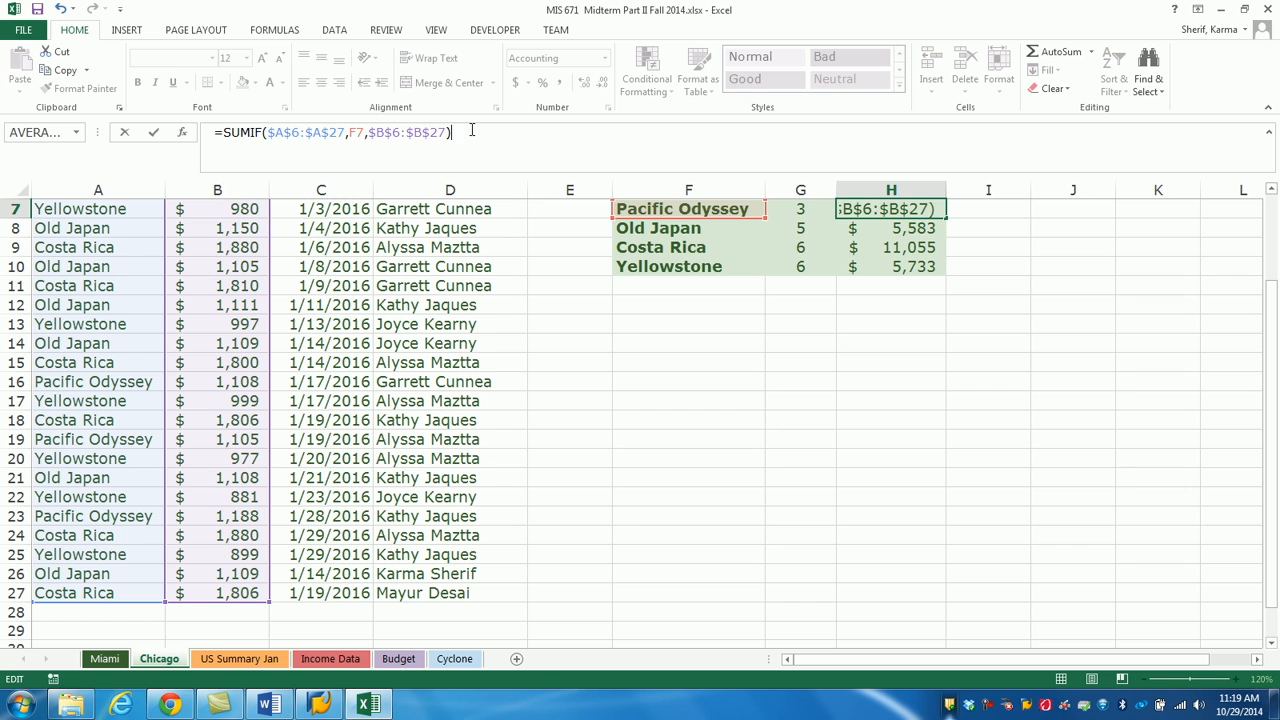
{"action": "key", "text": "Return"}
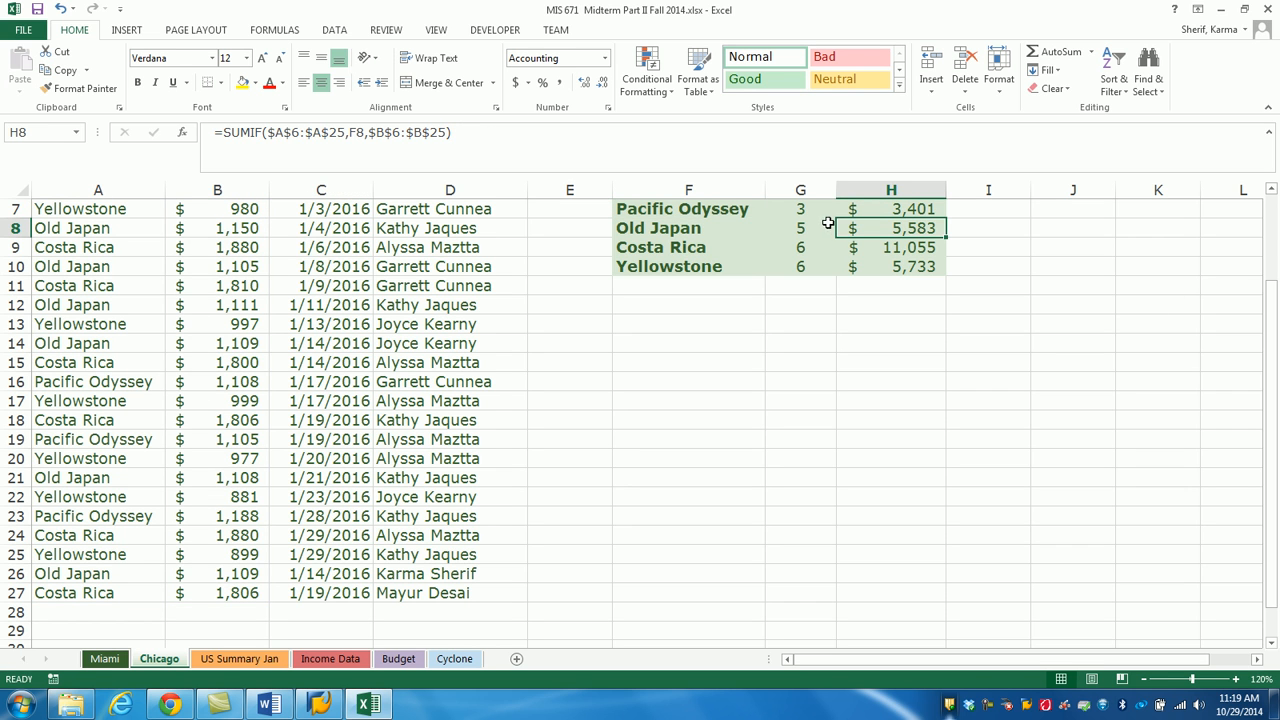
{"action": "left_click_drag", "start_coordinate": [803, 210], "coordinate": [947, 268]}
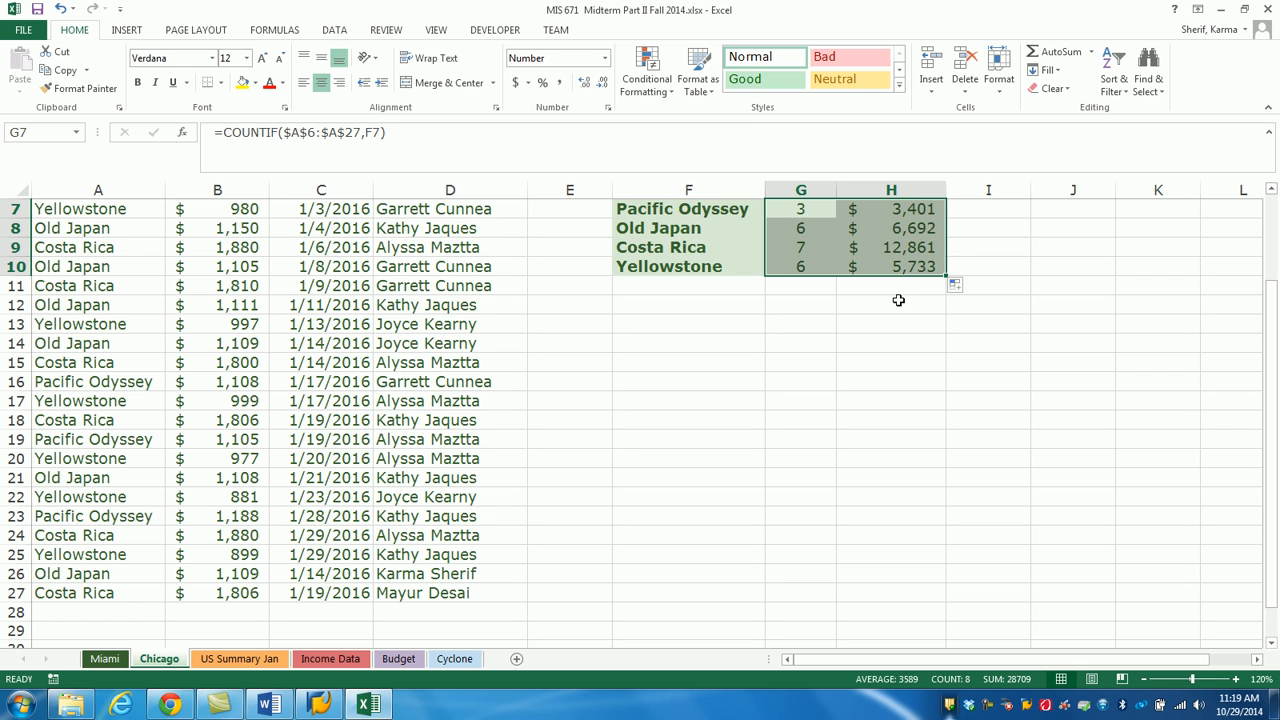
{"action": "left_click", "coordinate": [250, 660]}
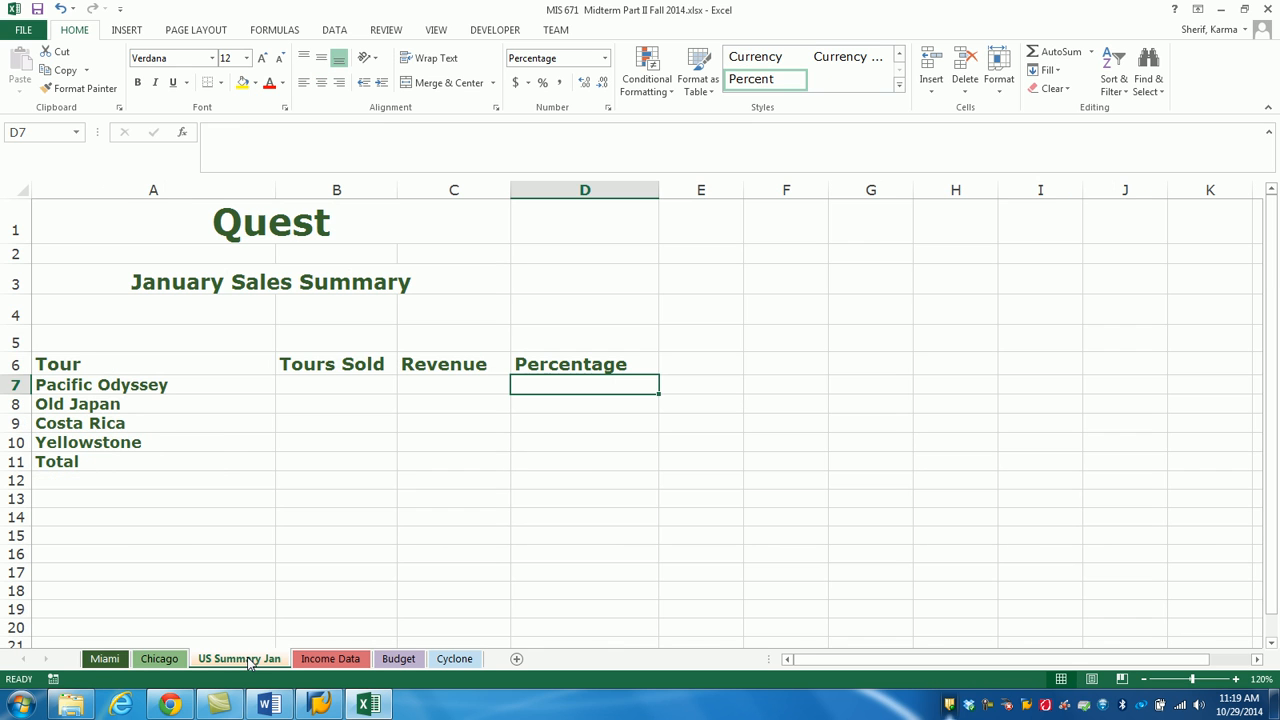
{"action": "left_click", "coordinate": [163, 659]}
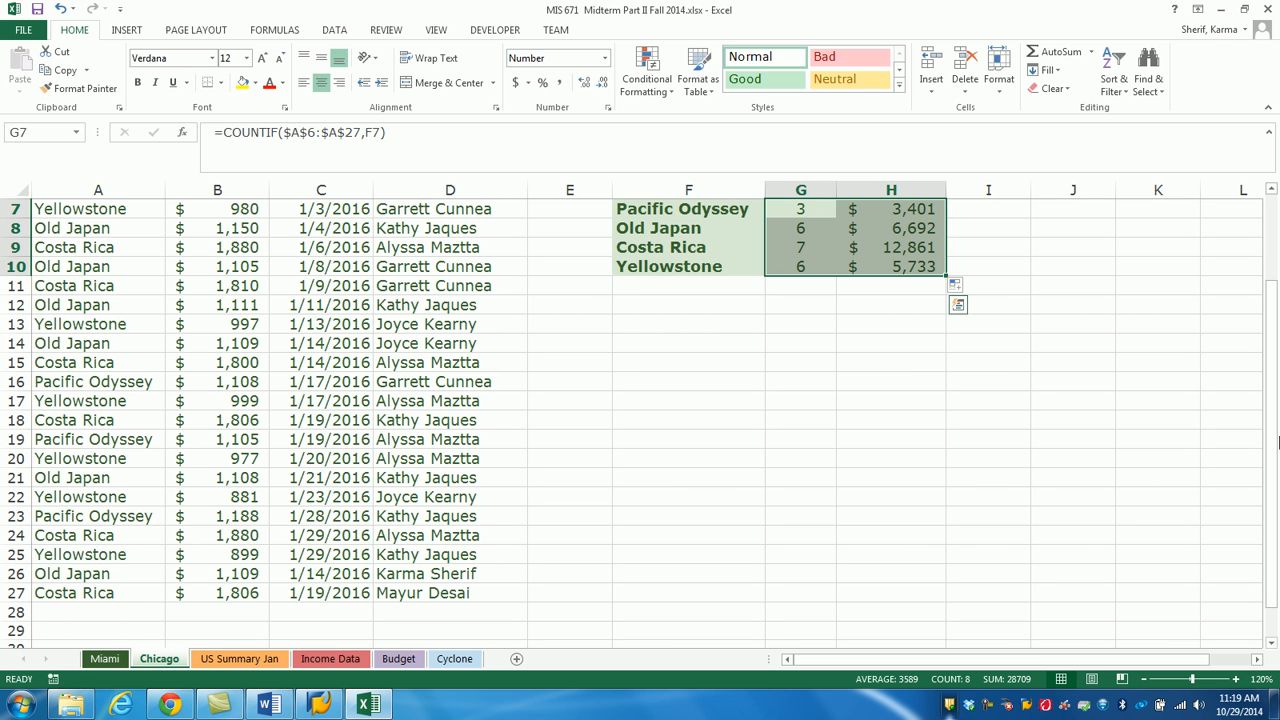
Begin an IF formula in Chicago's first Top Tours cell E6, testing whether B6 is greater than the AVERAGE of B6:B27.
{"action": "left_click_drag", "start_coordinate": [1273, 350], "coordinate": [1274, 320]}
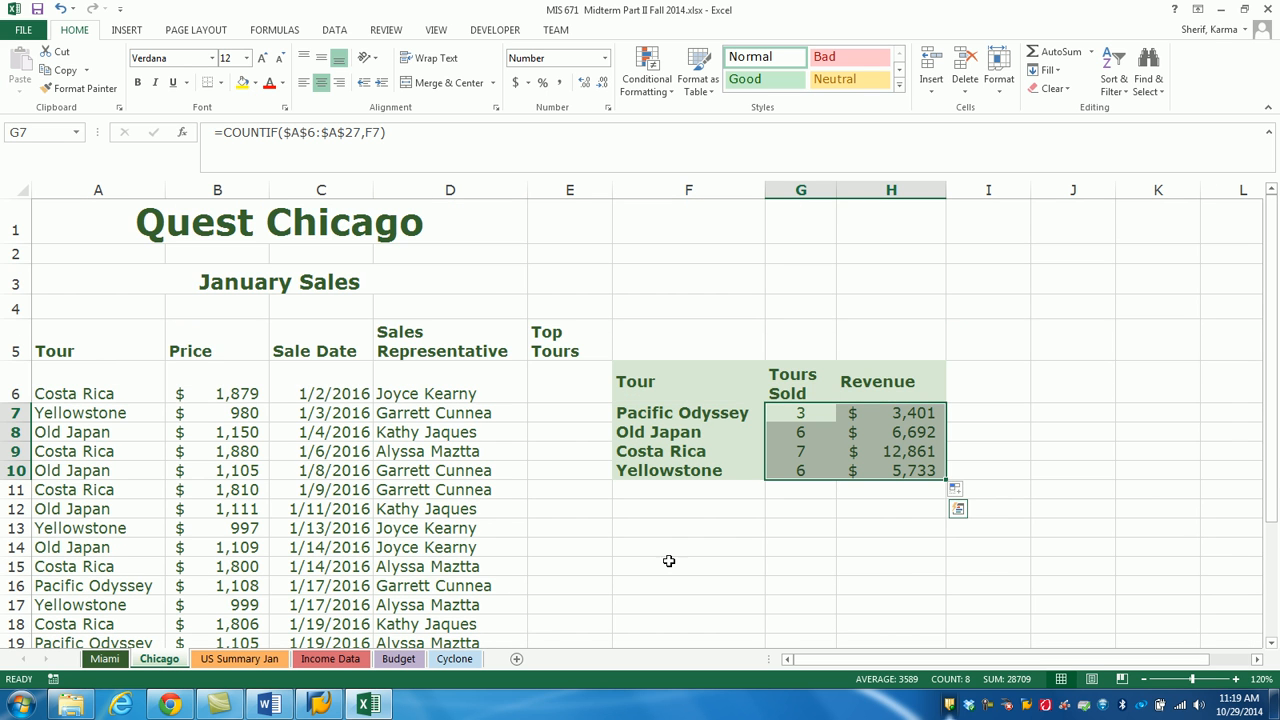
{"action": "left_click", "coordinate": [563, 395]}
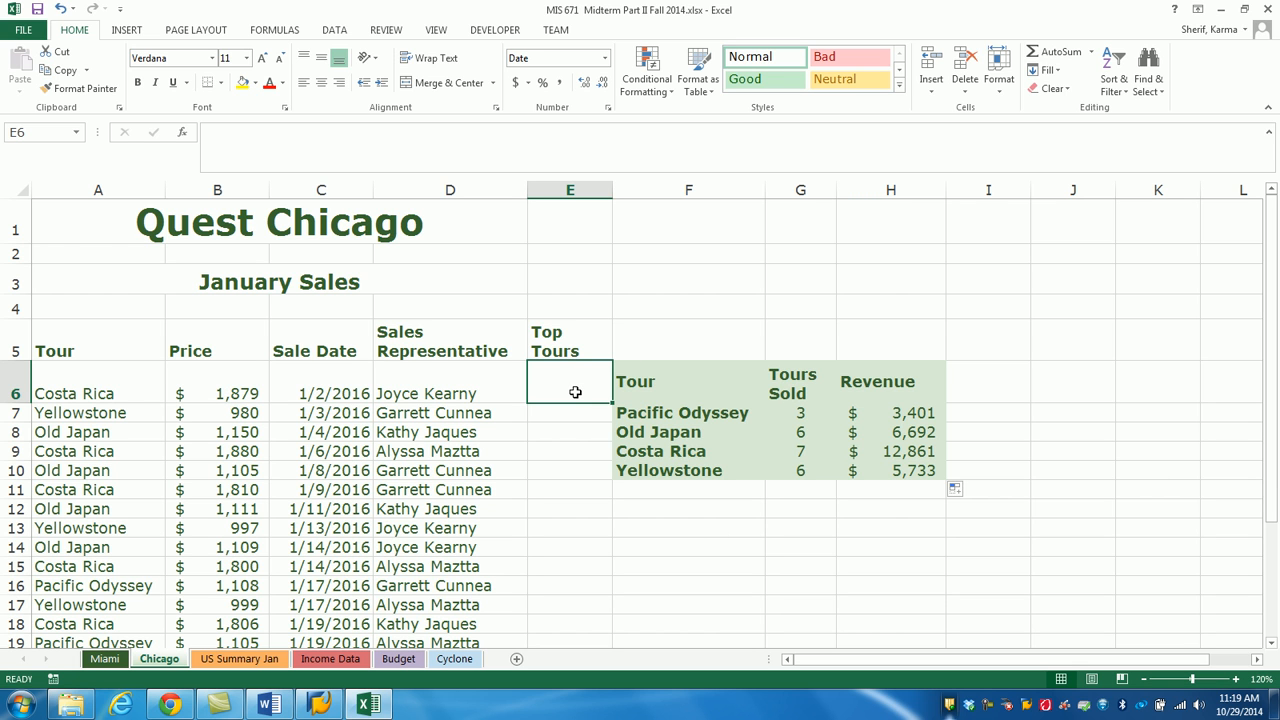
{"action": "type", "text": "="}
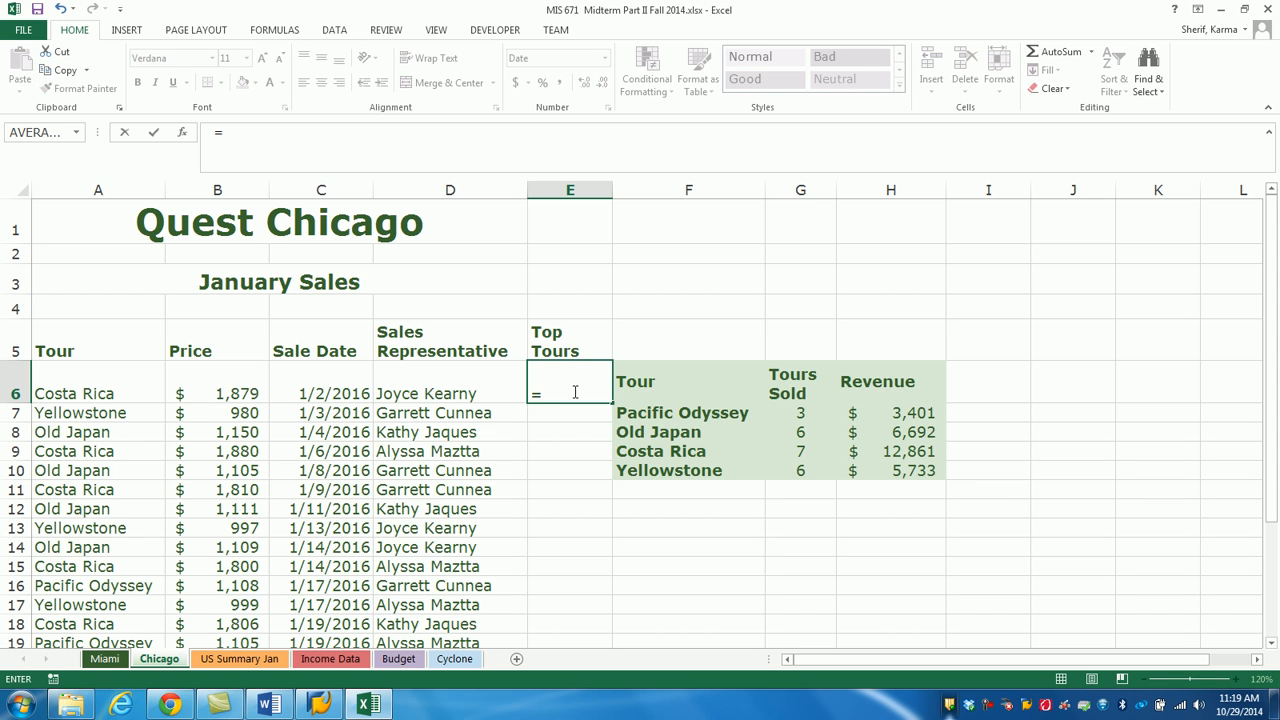
{"action": "type", "text": "I"}
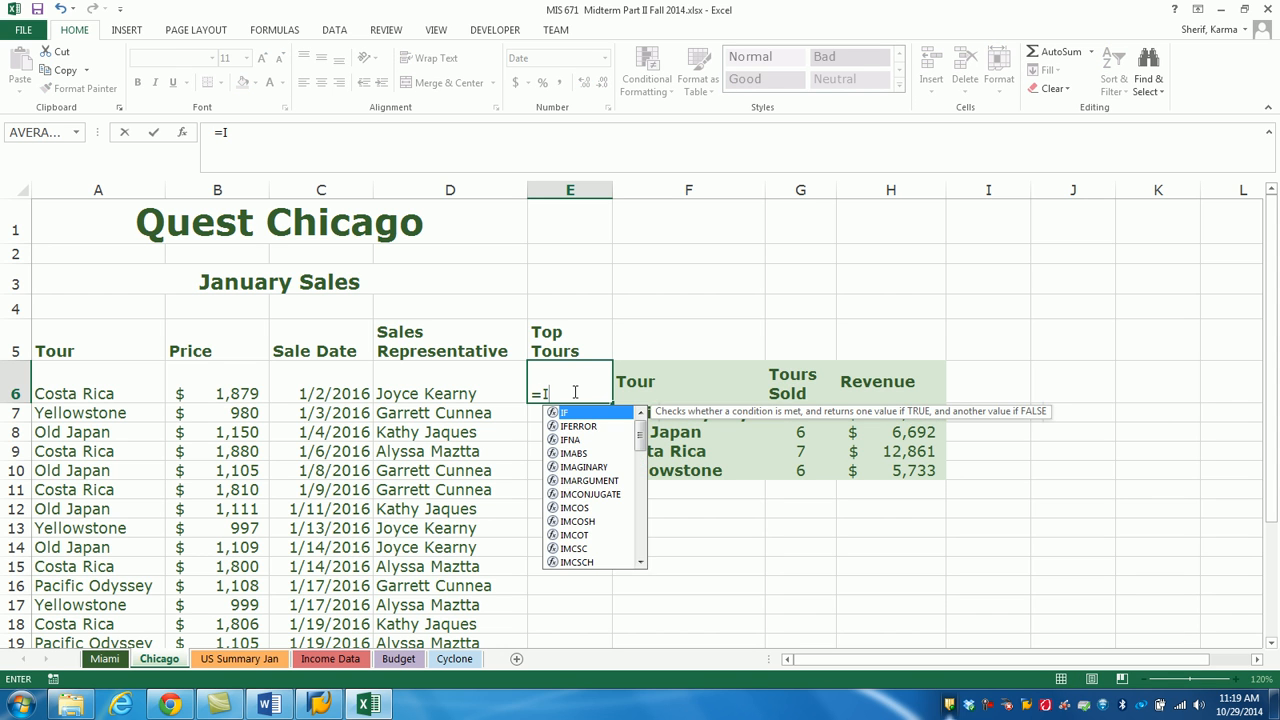
{"action": "type", "text": "F("}
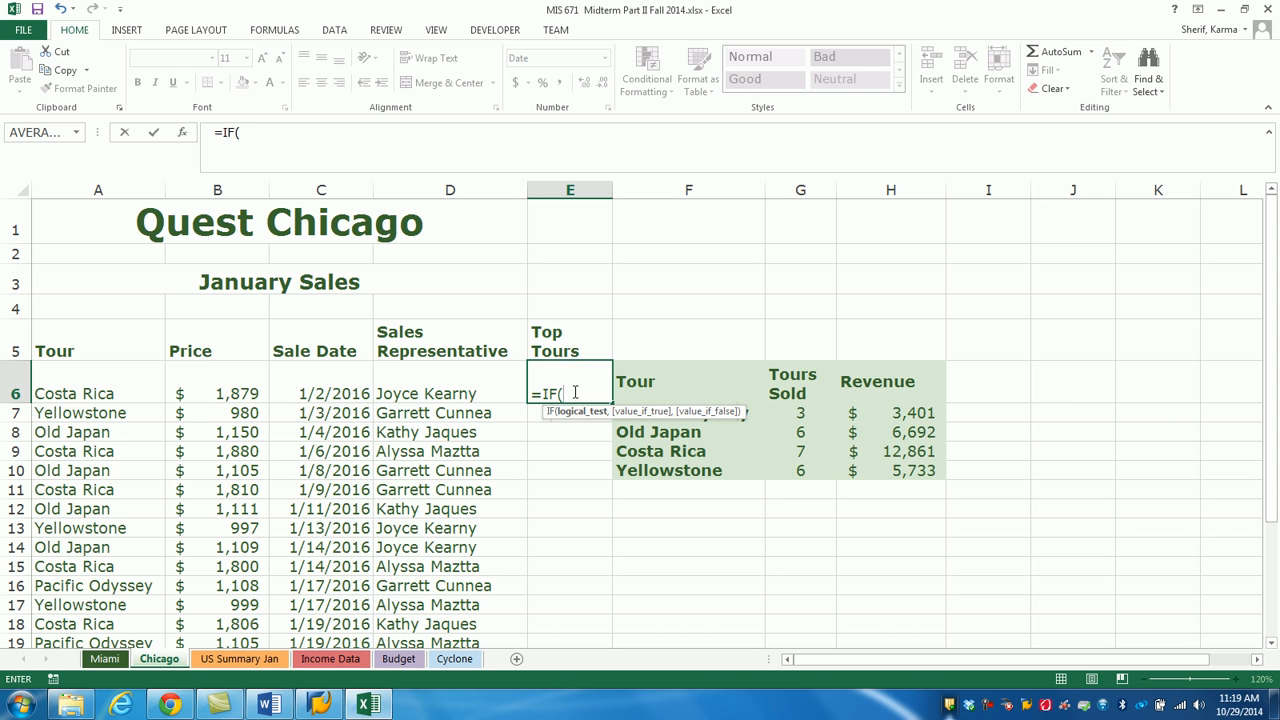
{"action": "left_click", "coordinate": [205, 393]}
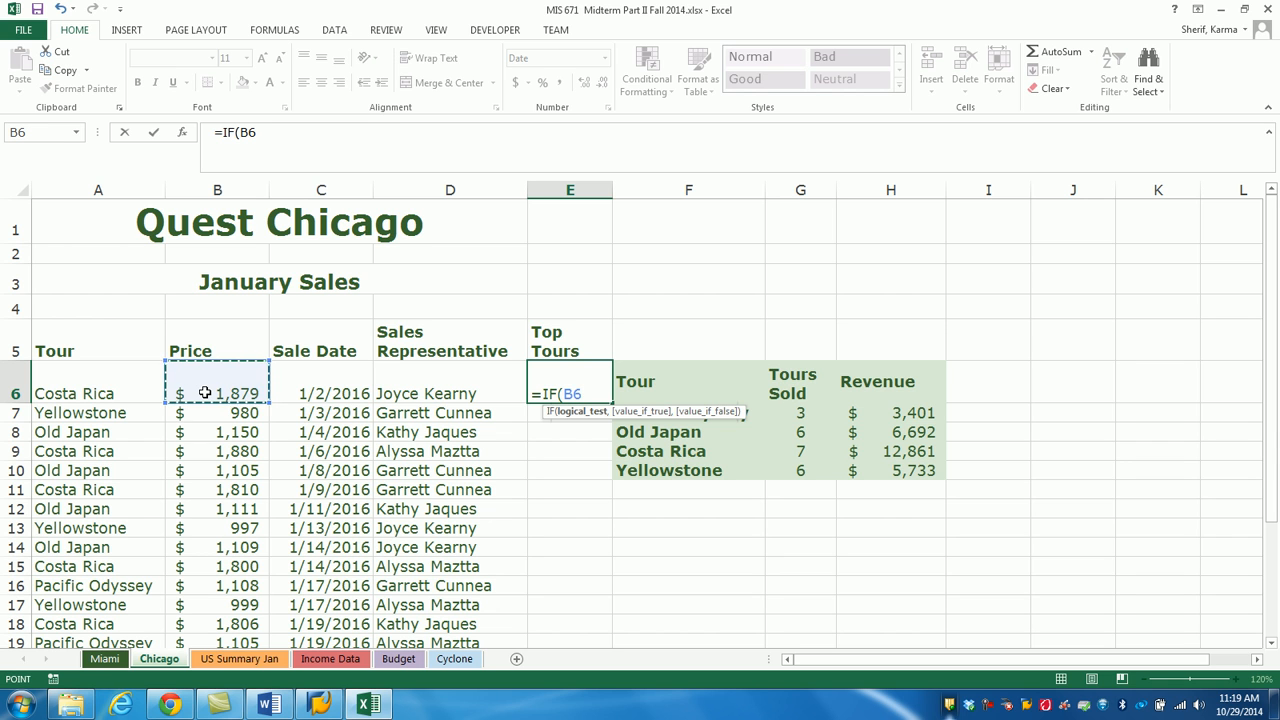
{"action": "type", "text": ">"}
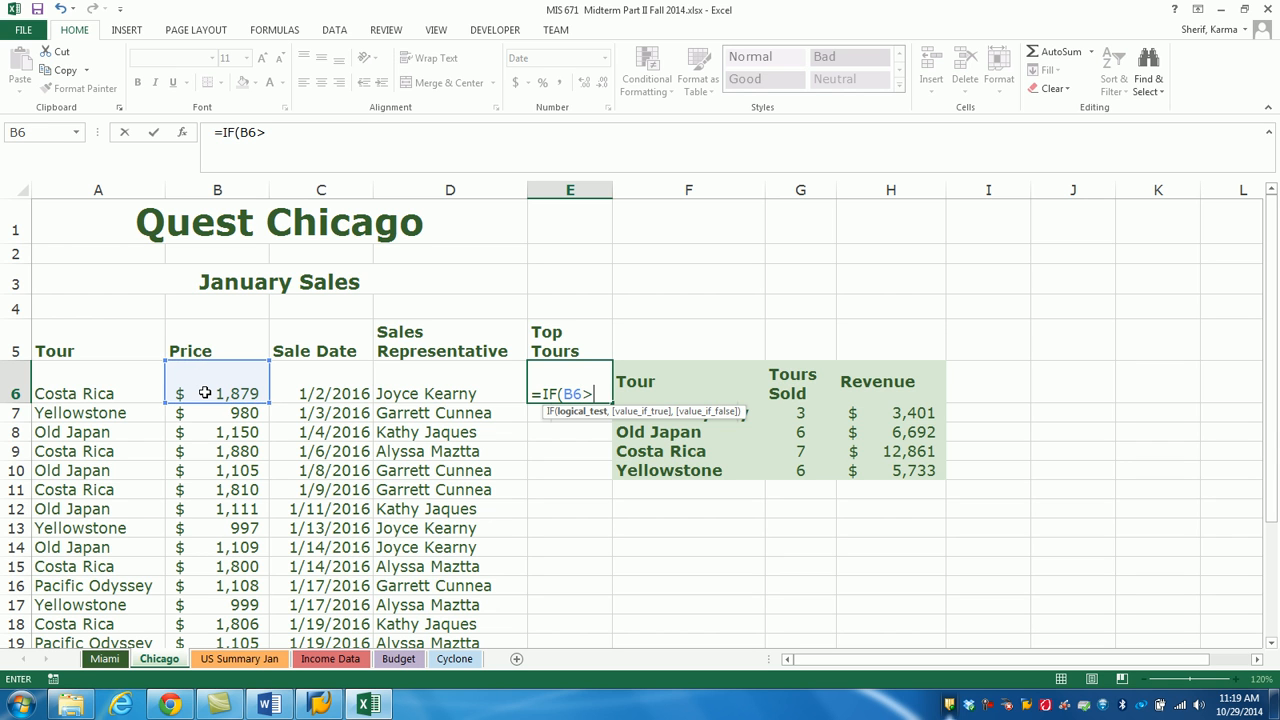
{"action": "type", "text": "AVERAGE"}
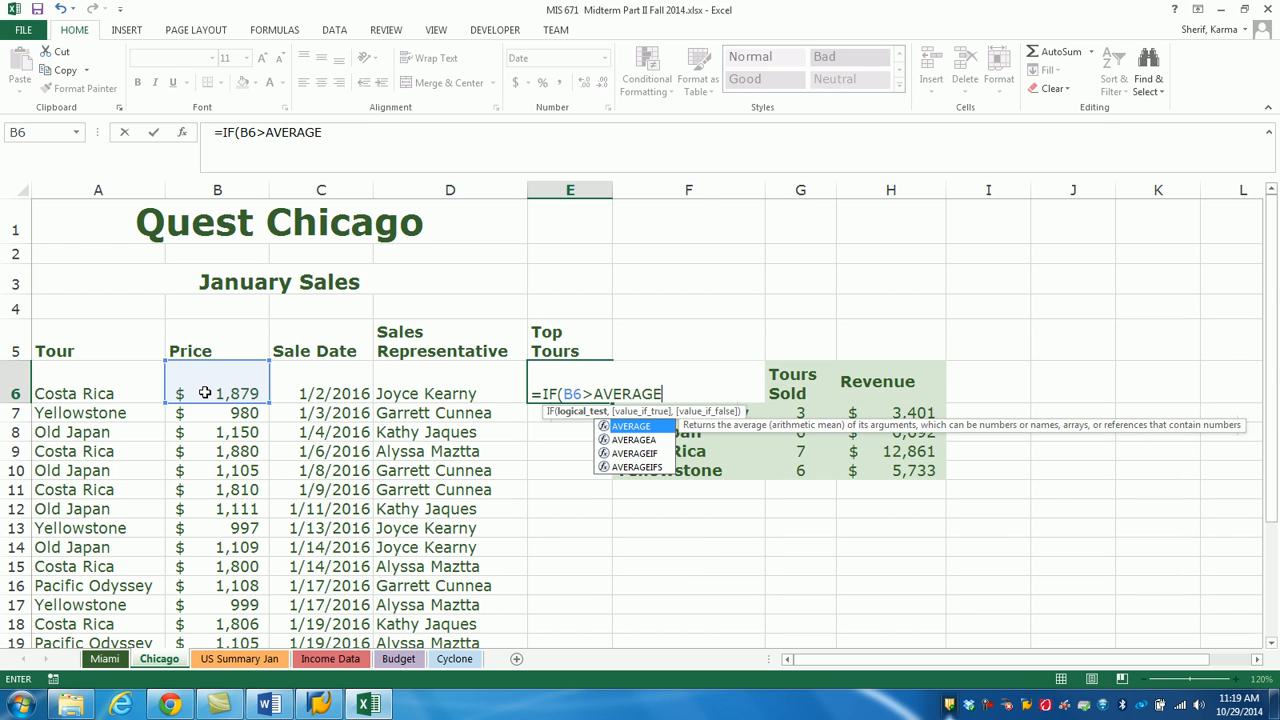
{"action": "type", "text": "("}
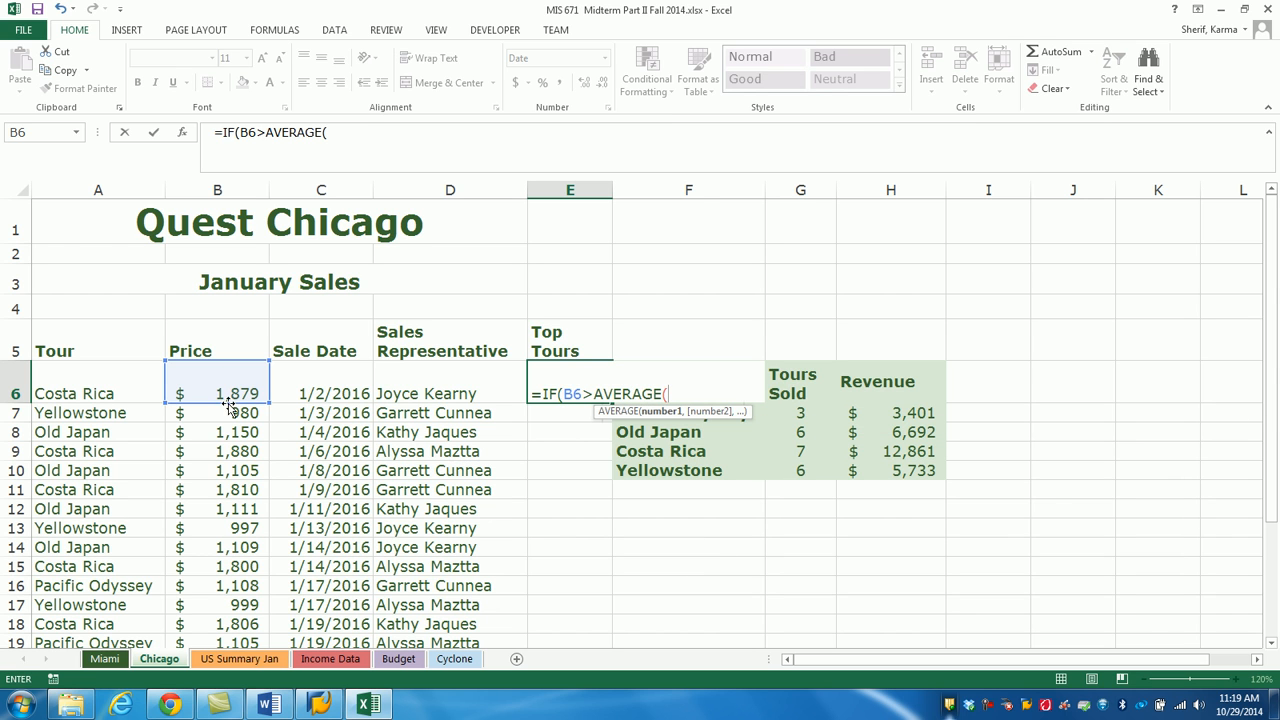
{"action": "left_click_drag", "start_coordinate": [231, 390], "coordinate": [232, 595]}
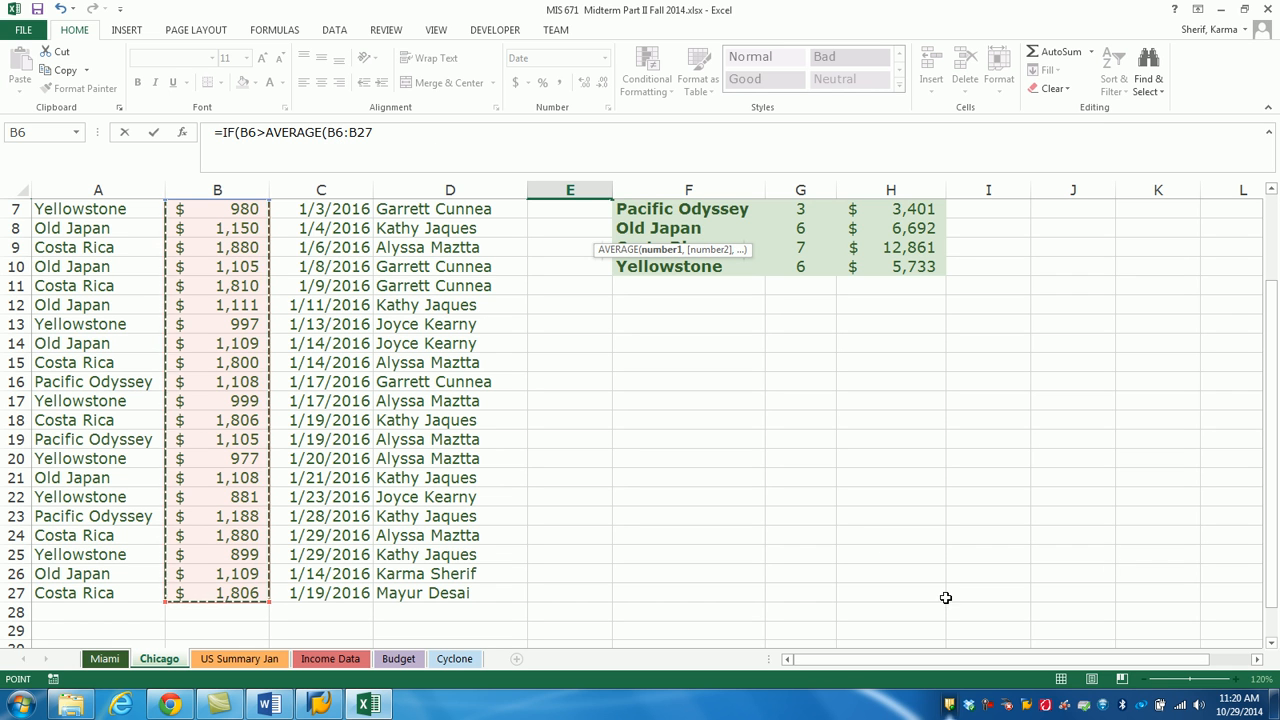
{"action": "left_click_drag", "start_coordinate": [1274, 523], "coordinate": [1274, 512]}
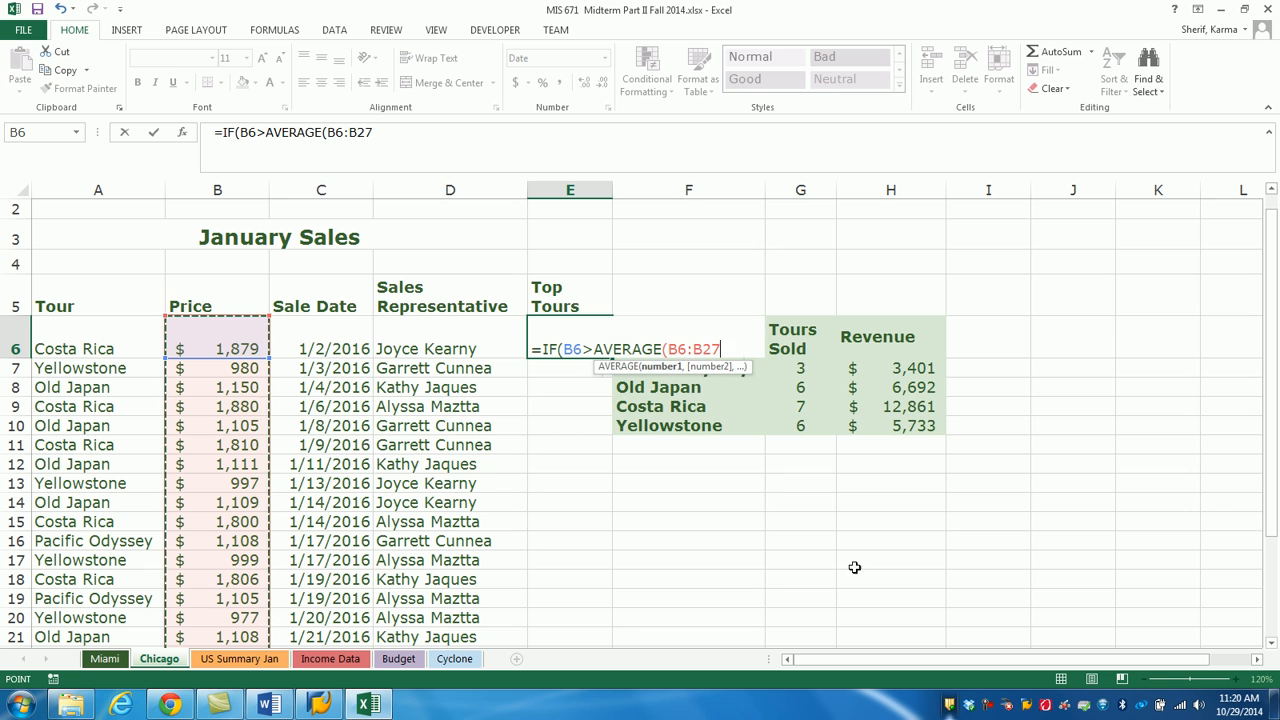
Make the AVERAGE range in the E6 formula absolute as $B$6:$B$27 and close the AVERAGE function.
{"action": "left_click", "coordinate": [345, 133]}
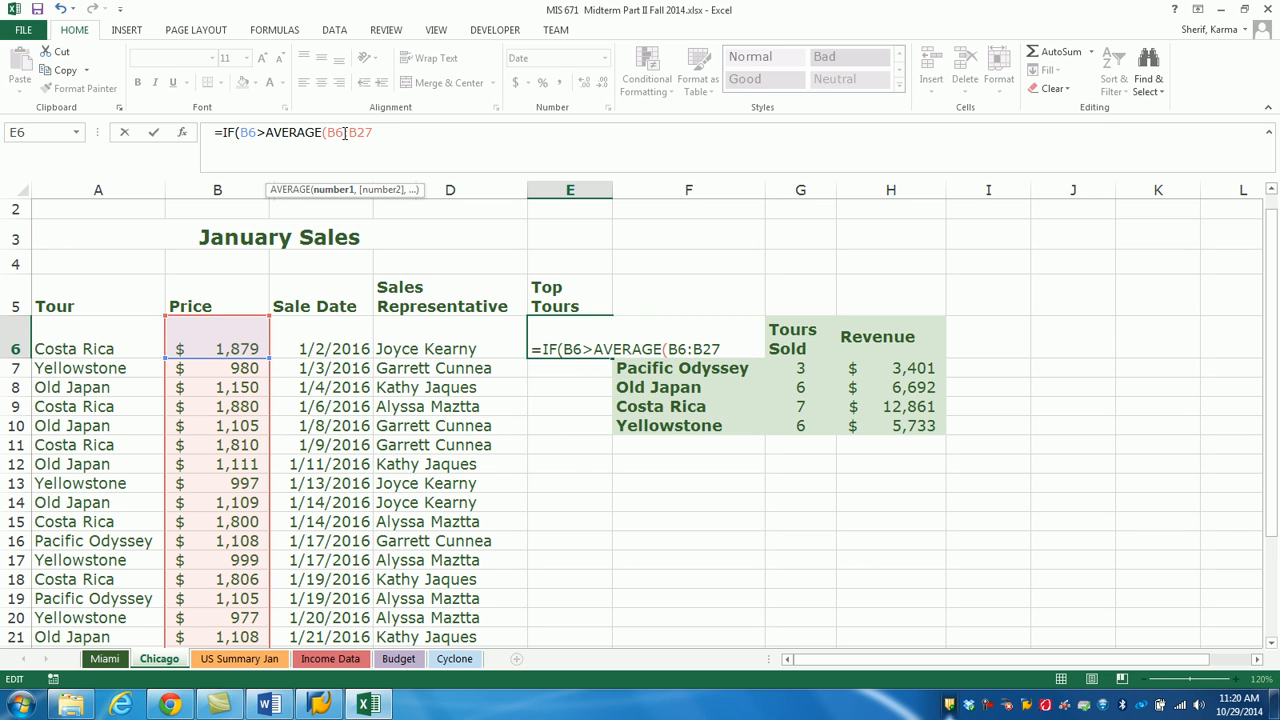
{"action": "key", "text": "F4"}
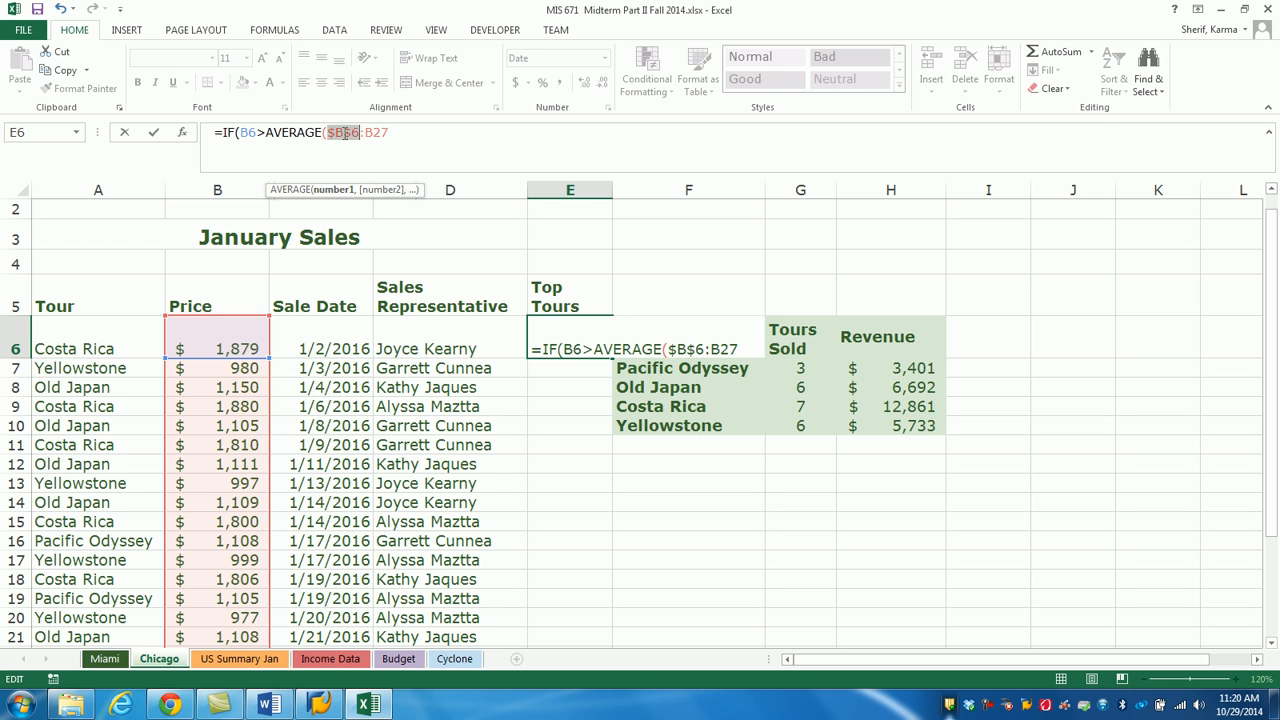
{"action": "left_click", "coordinate": [390, 131]}
{"action": "key", "text": "F4"}
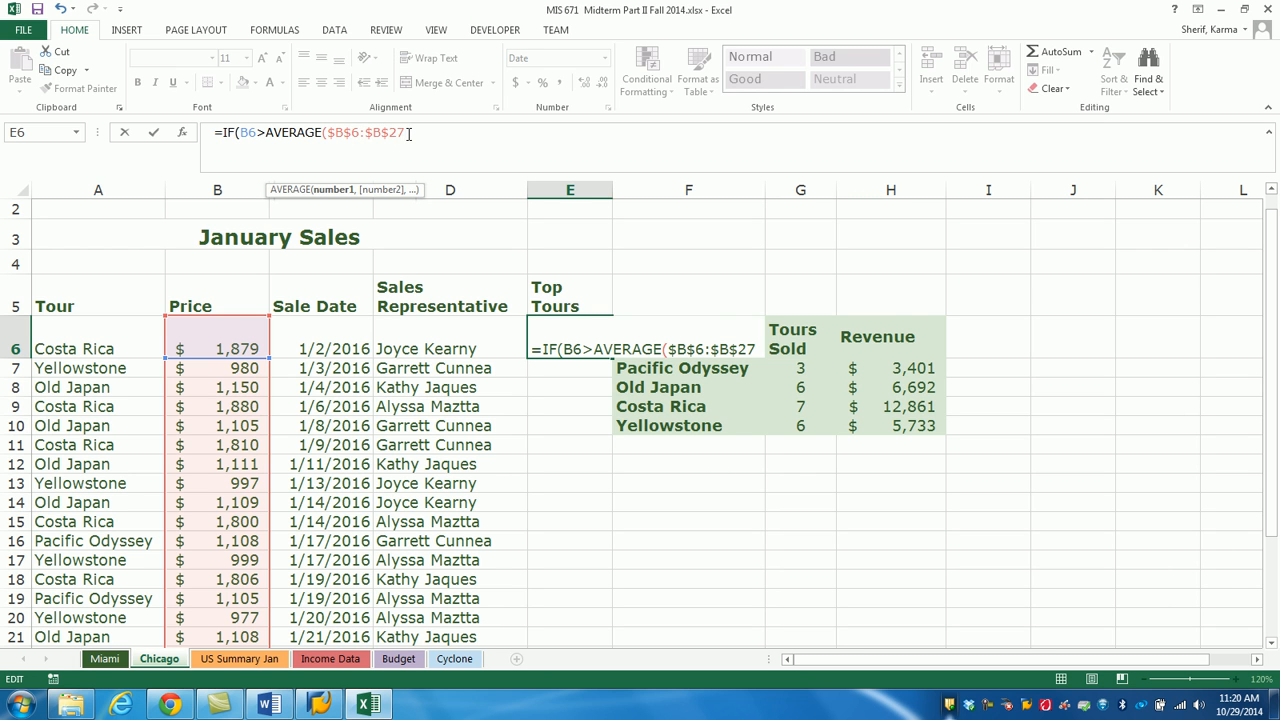
{"action": "type", "text": ")"}
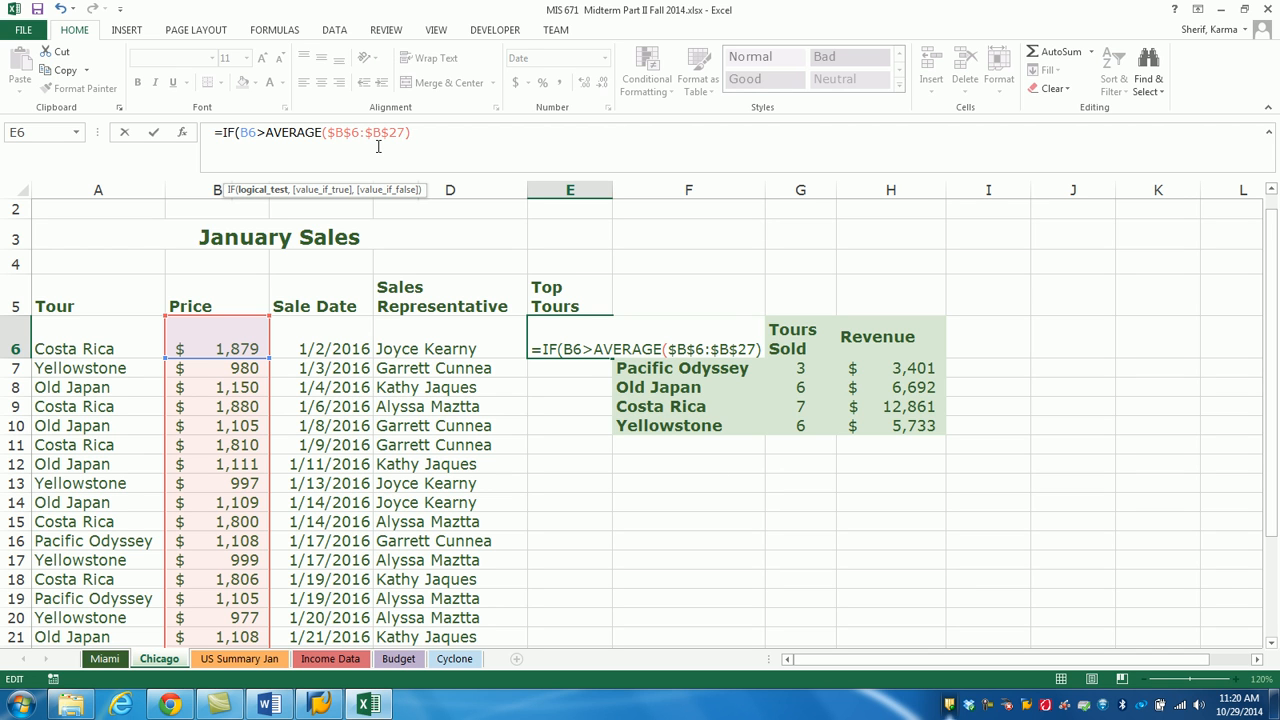
Complete the E6 formula with "Top Tour" if true and " " if false, and fill it down to E27.
{"action": "type", "text": ","}
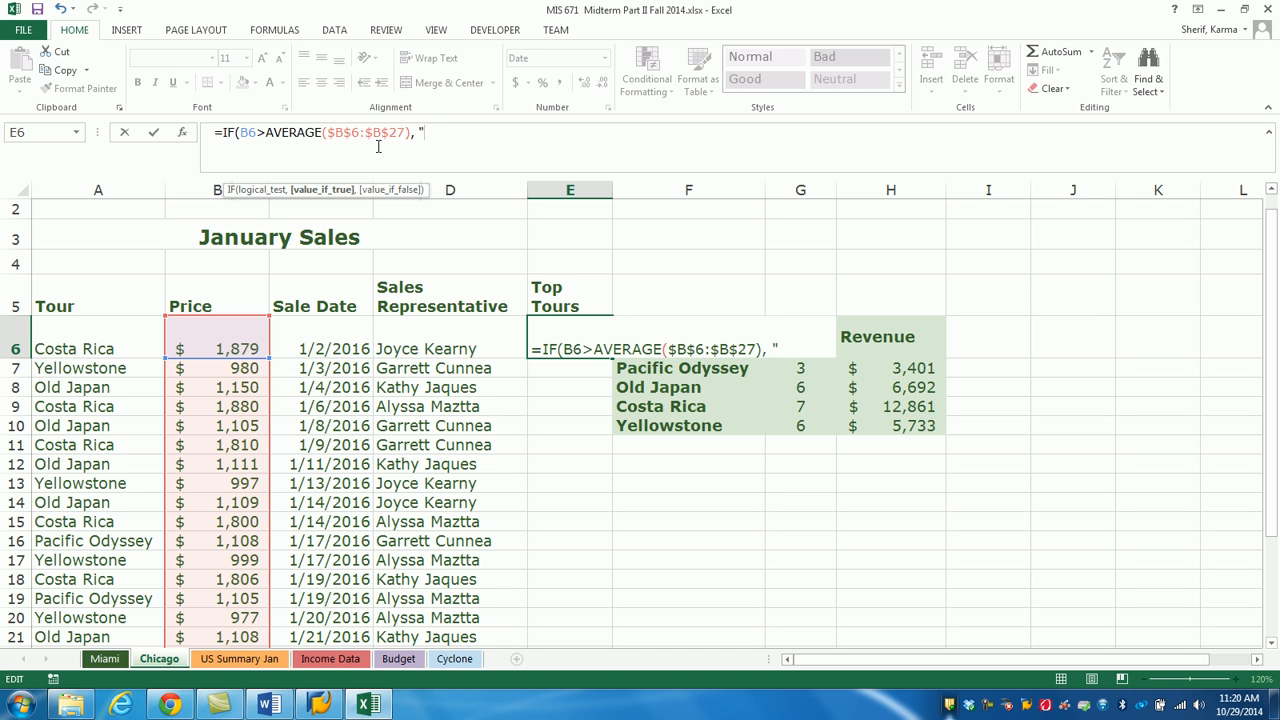
{"action": "type", "text": " \"Top Tour"}
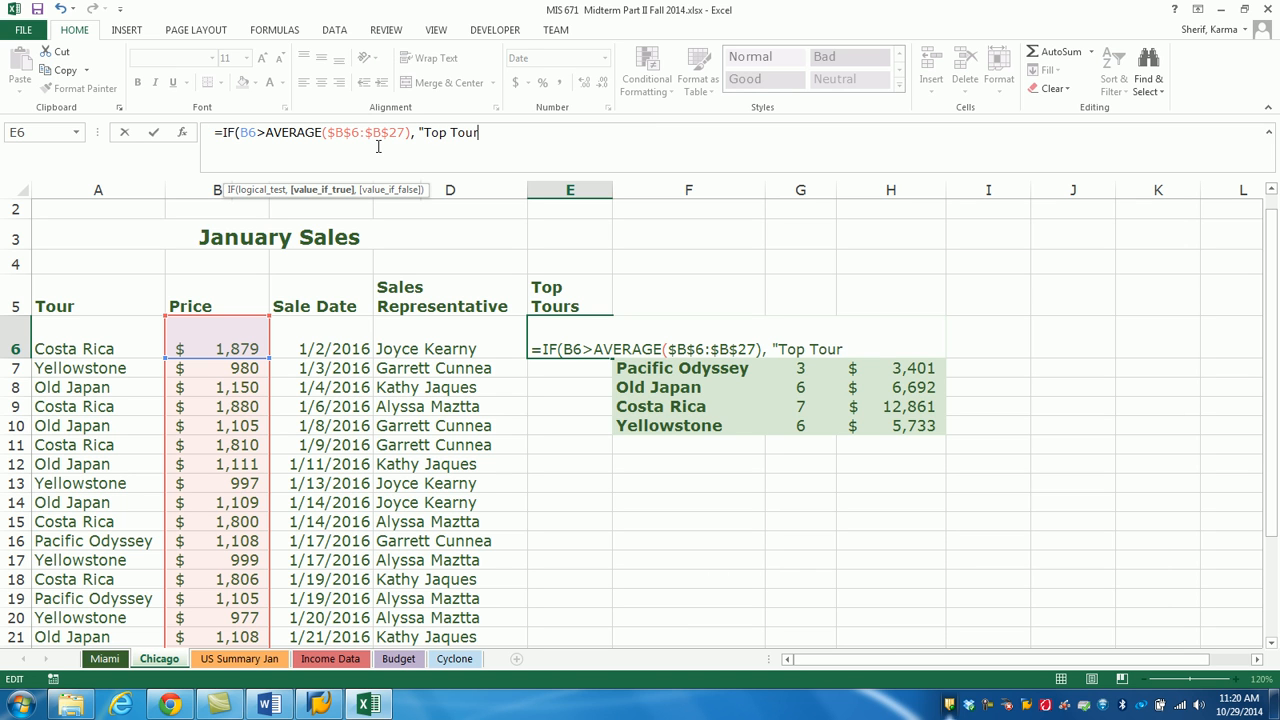
{"action": "type", "text": "\","}
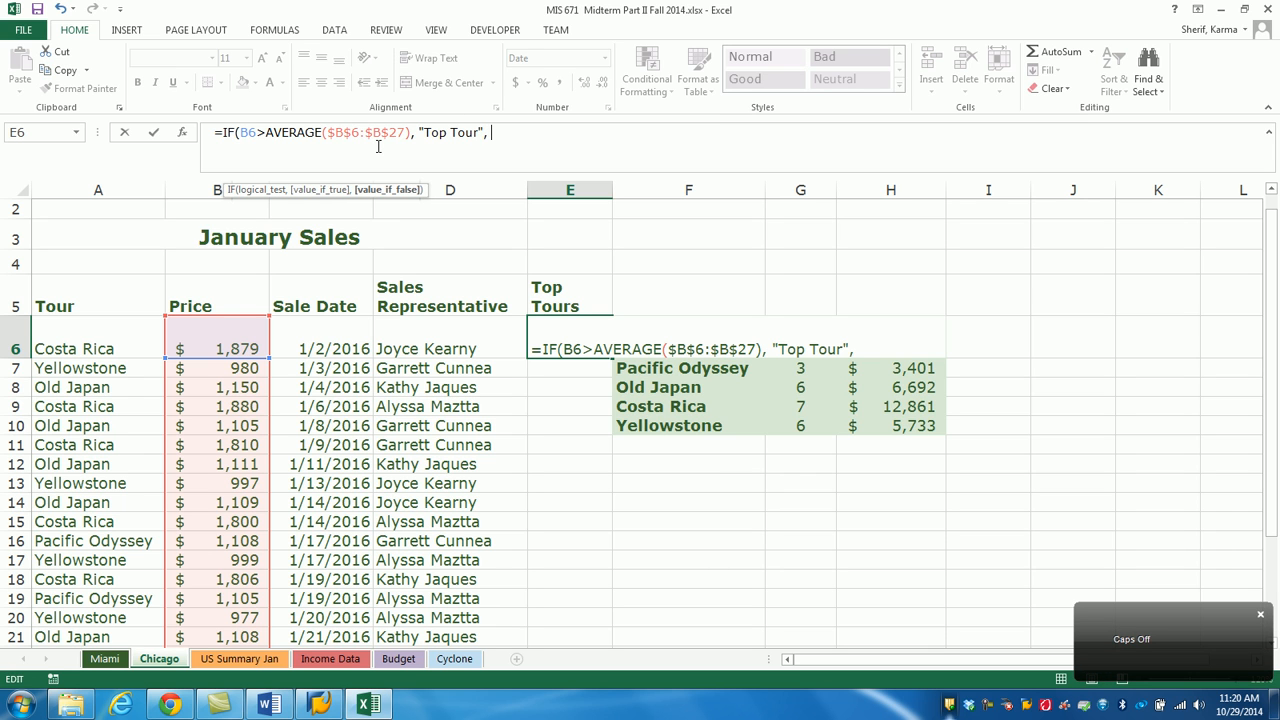
{"action": "type", "text": " \""}
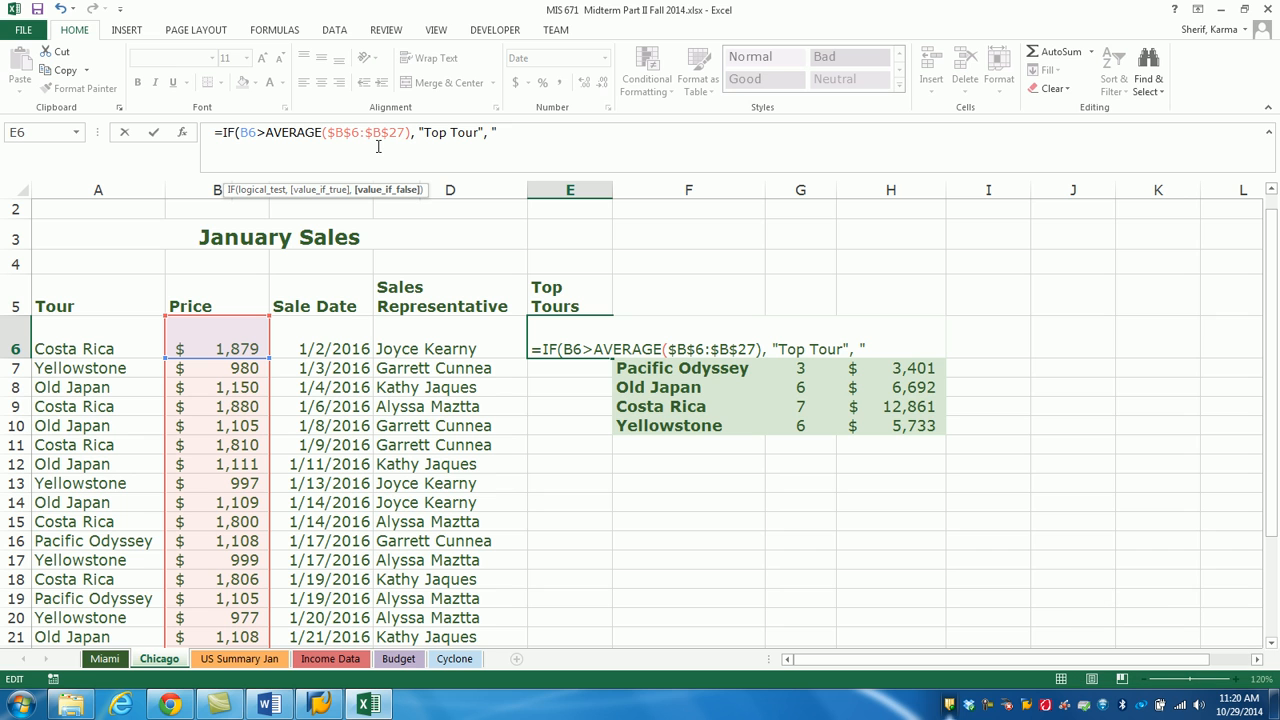
{"action": "type", "text": " \")"}
{"action": "key", "text": "Return"}
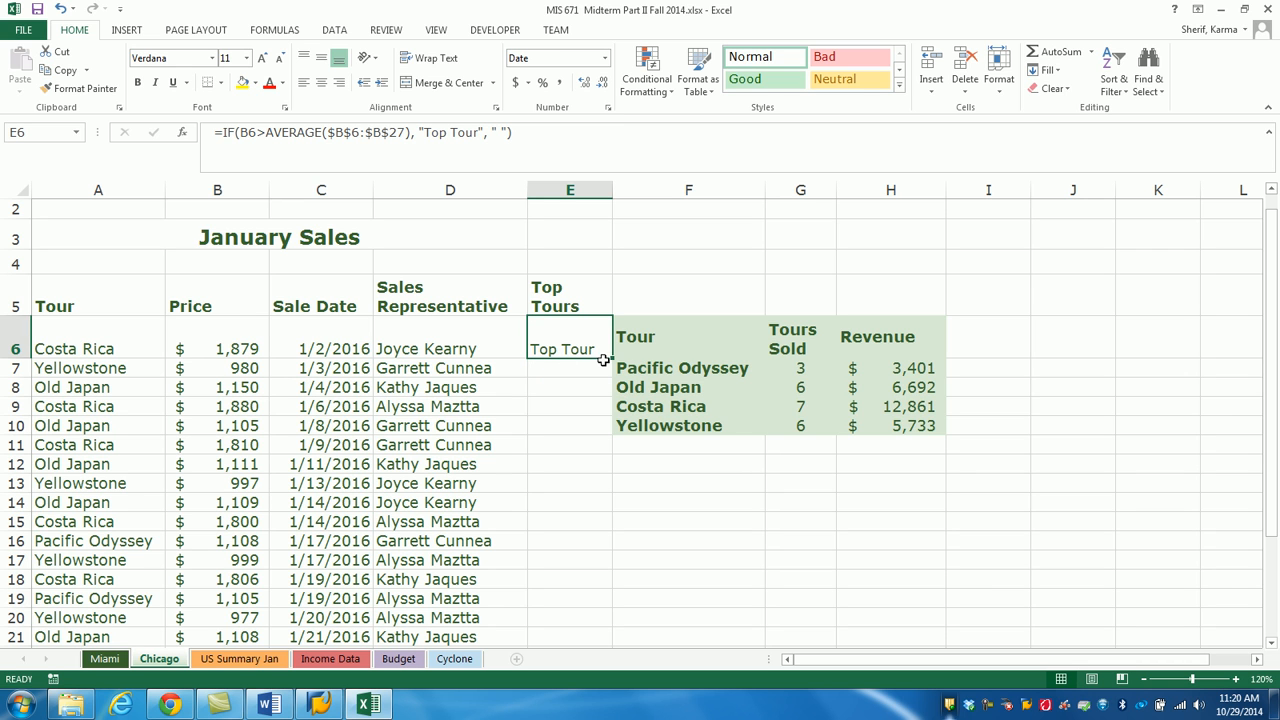
{"action": "left_click_drag", "start_coordinate": [612, 357], "coordinate": [583, 592]}
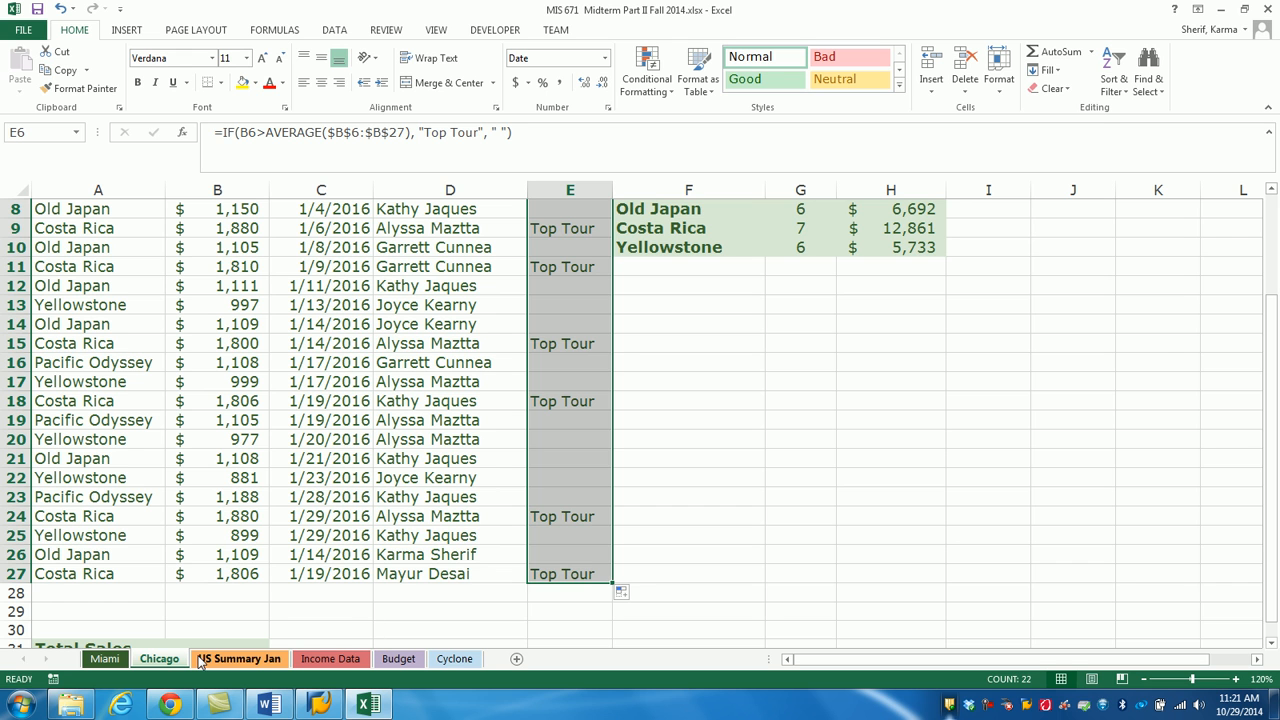
On the US Summary Jan sheet, enter =Miami!G7+Chicago!G7 in Pacific Odyssey's Tours Sold cell B7.
{"action": "left_click", "coordinate": [236, 659]}
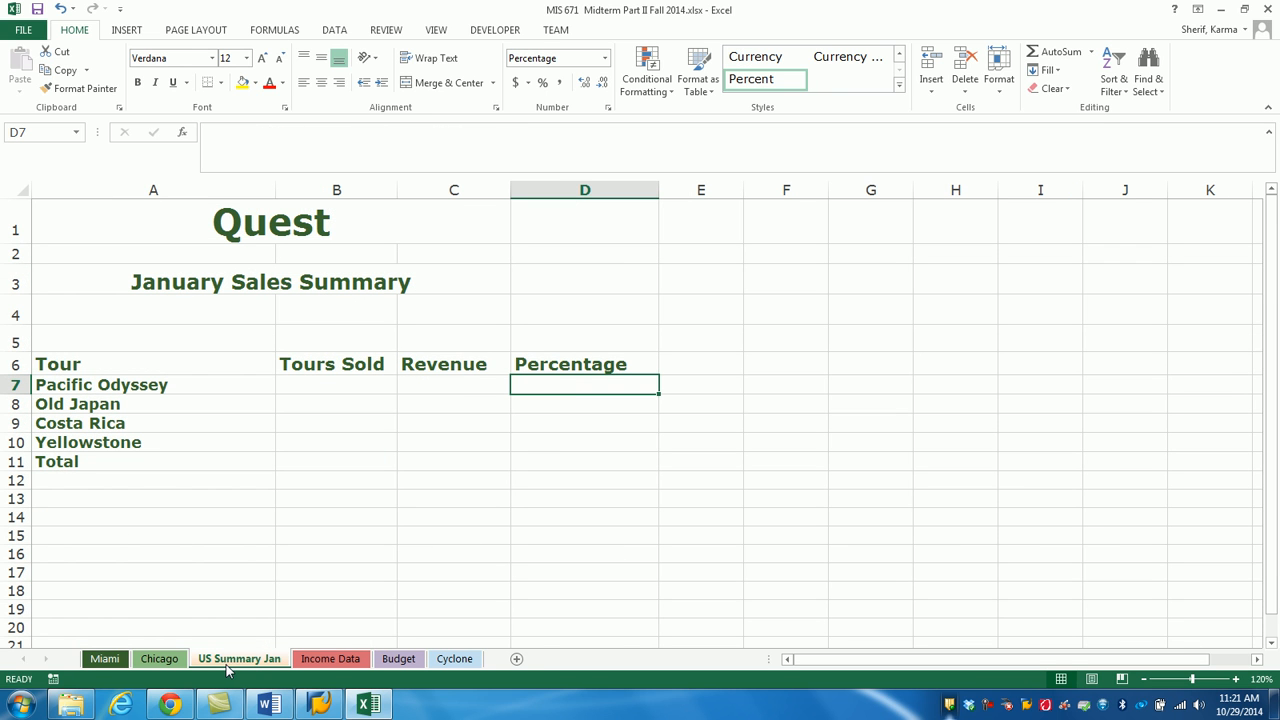
{"action": "left_click", "coordinate": [314, 387]}
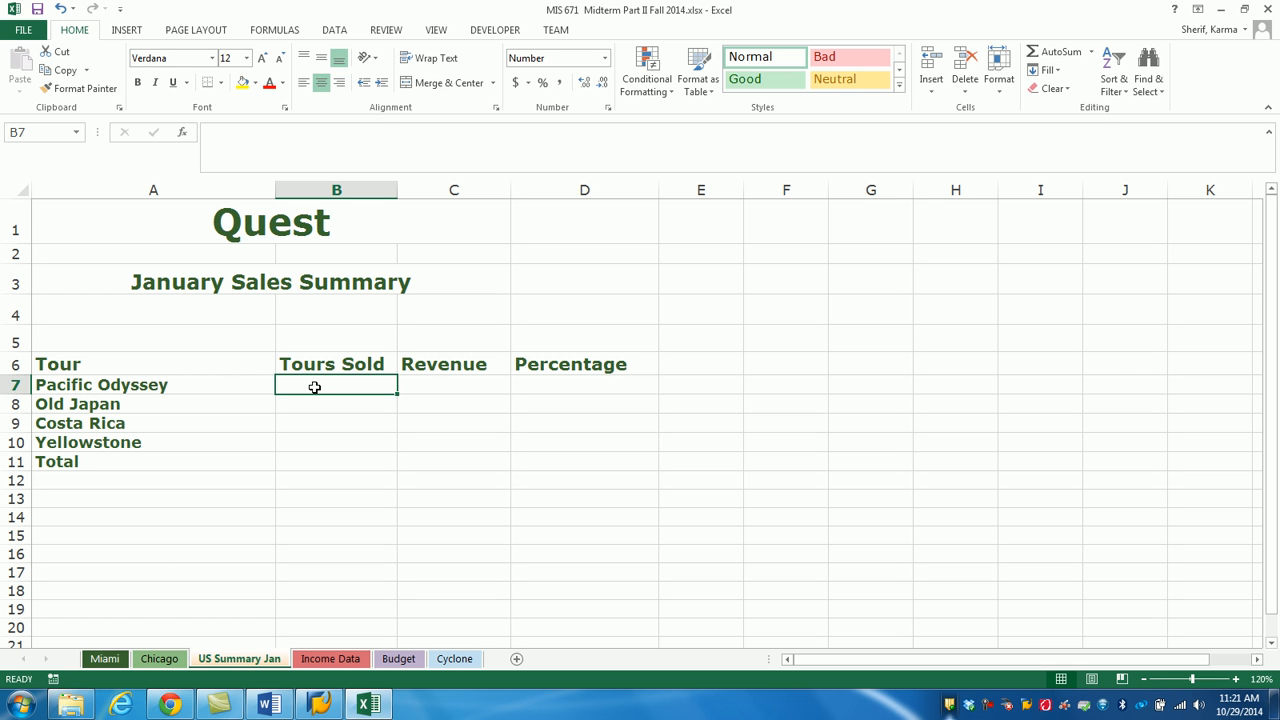
{"action": "type", "text": "="}
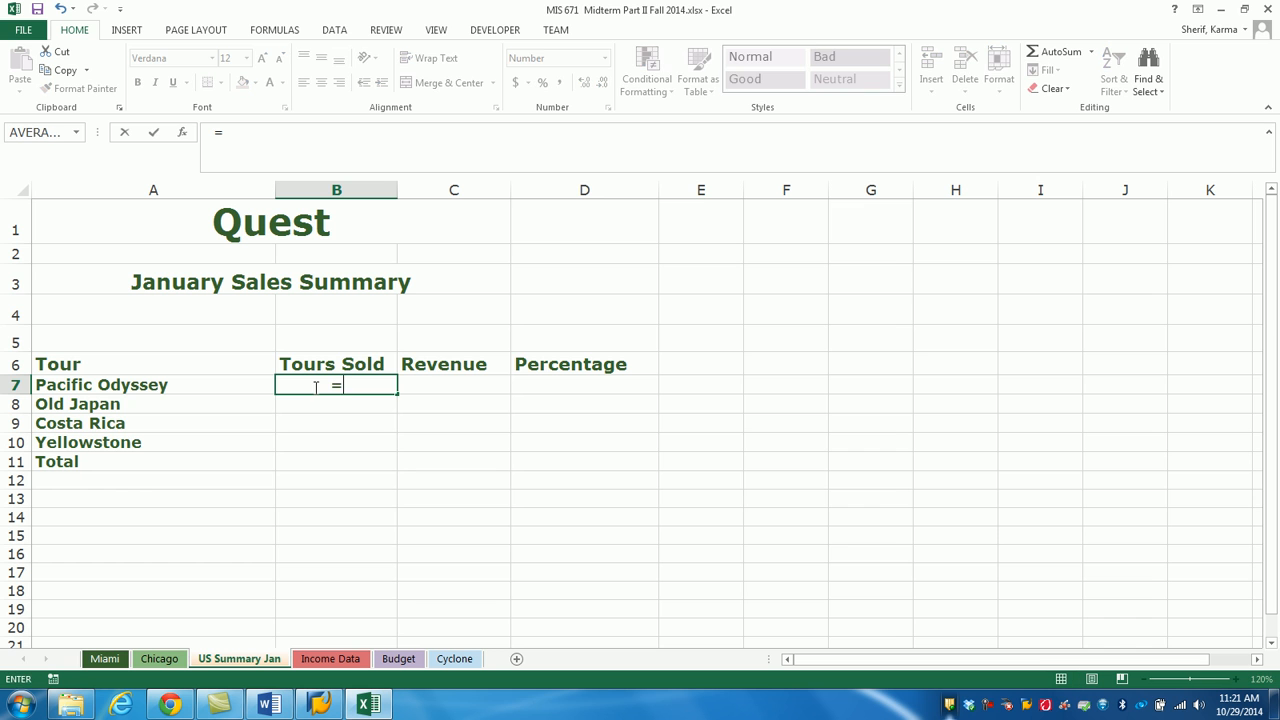
{"action": "left_click", "coordinate": [105, 659]}
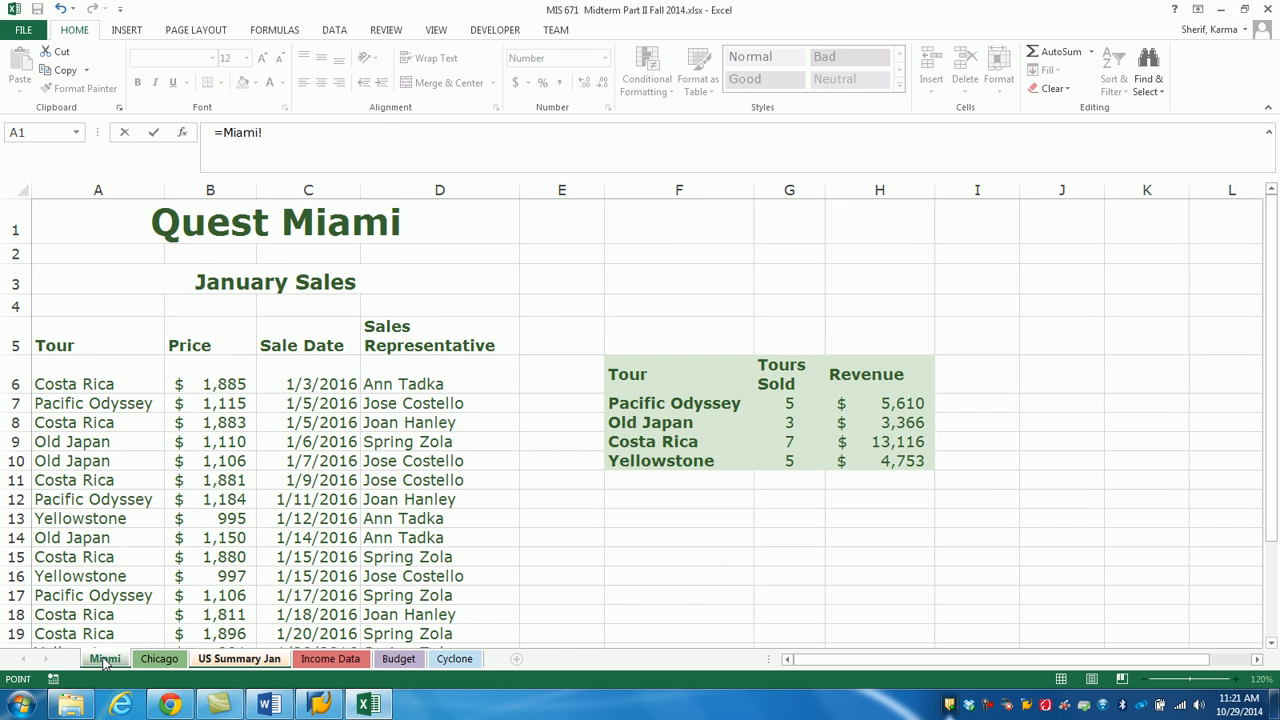
{"action": "left_click", "coordinate": [789, 410]}
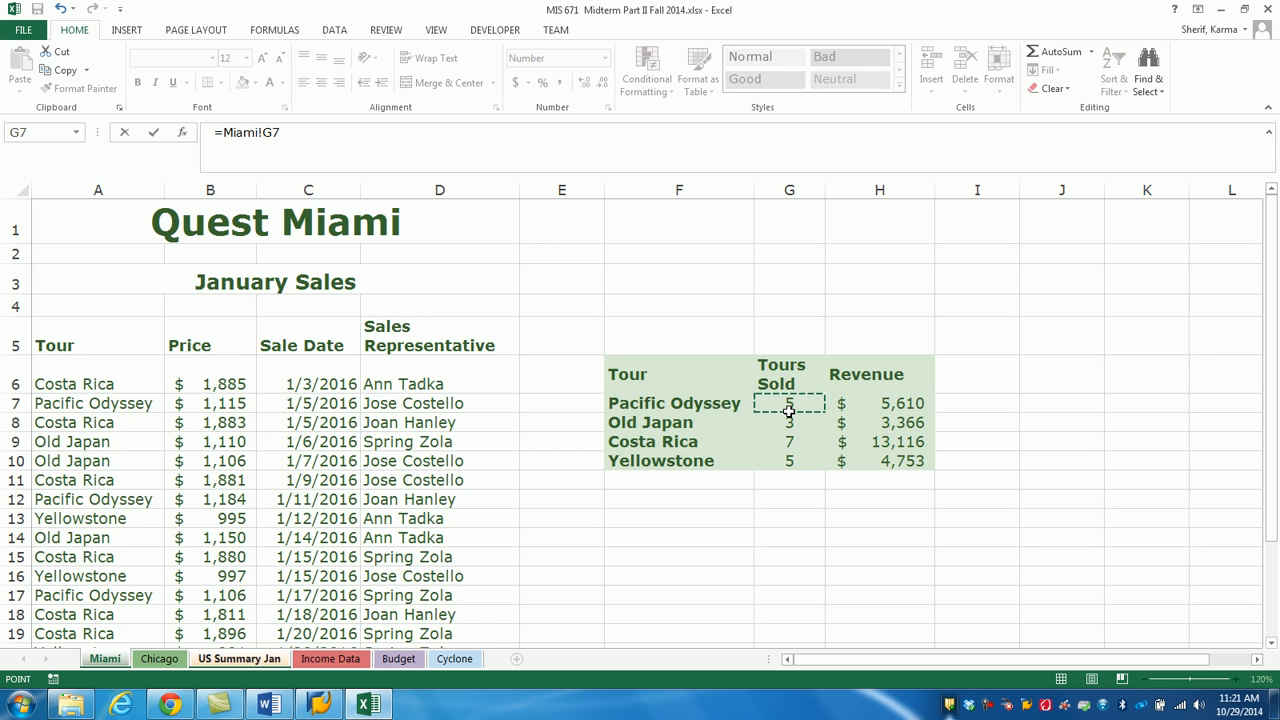
{"action": "type", "text": "+"}
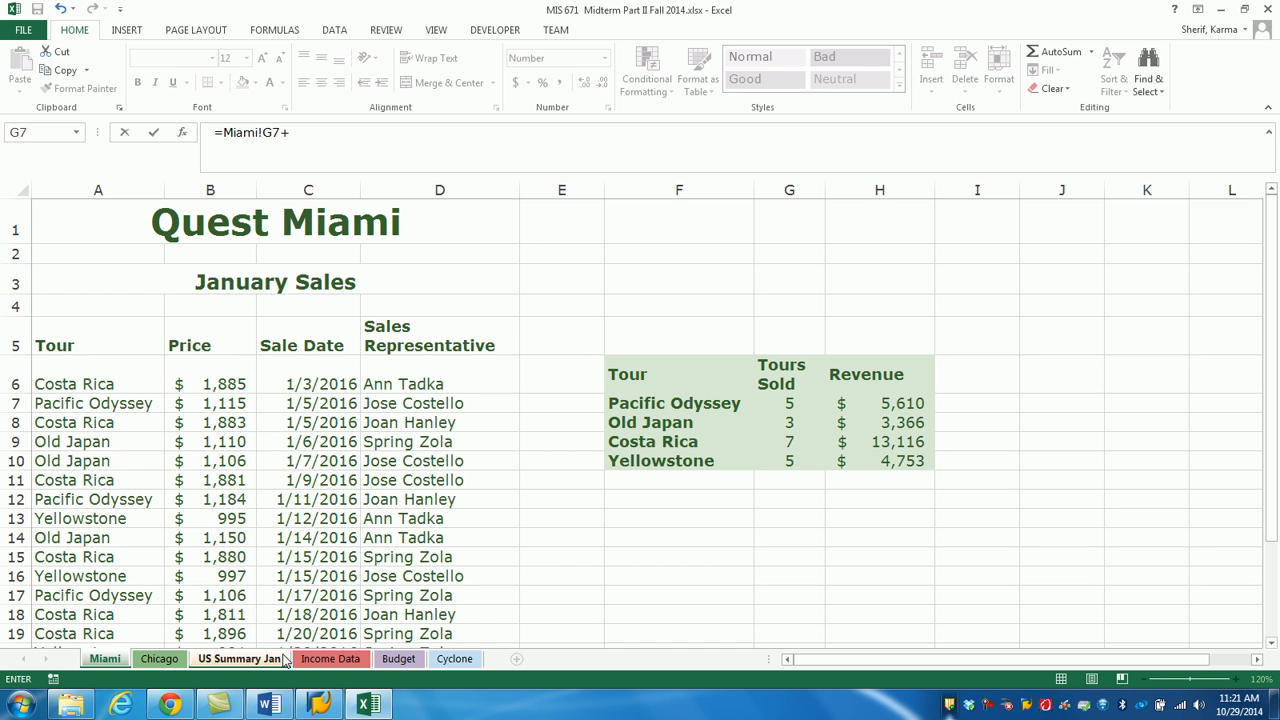
{"action": "left_click", "coordinate": [152, 658]}
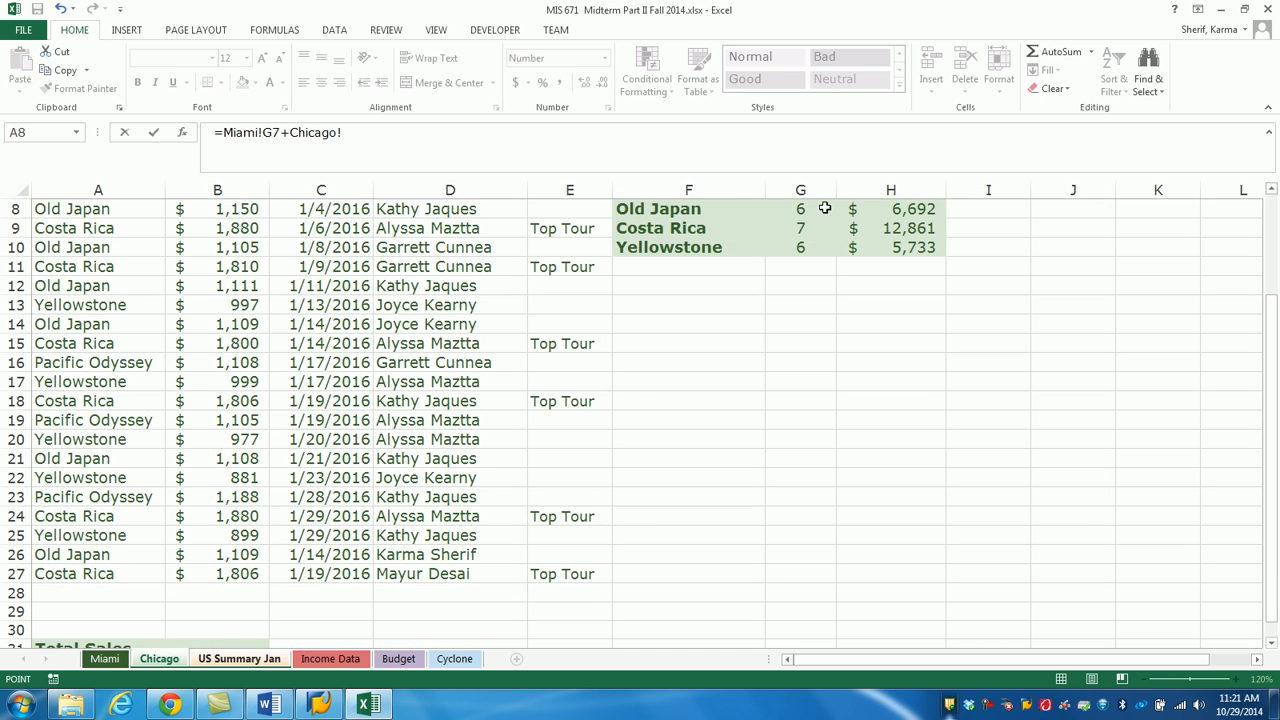
{"action": "left_click_drag", "start_coordinate": [1276, 272], "coordinate": [1276, 200]}
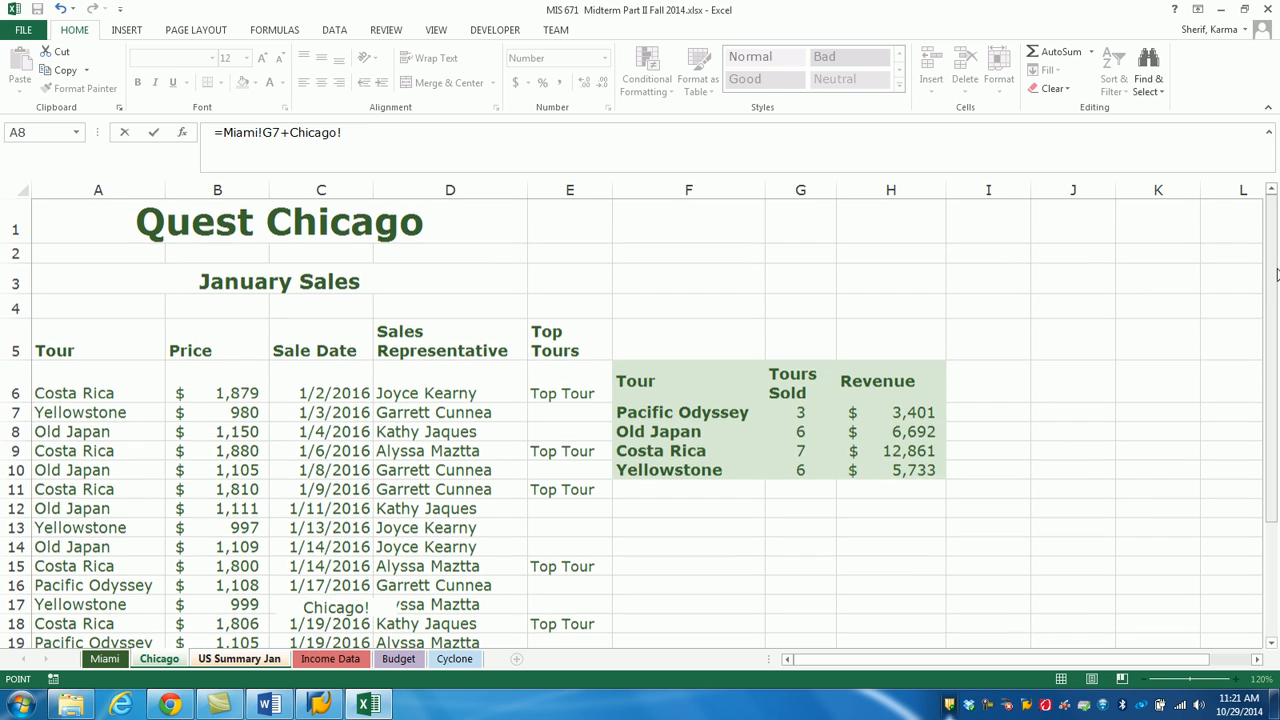
{"action": "left_click", "coordinate": [797, 413]}
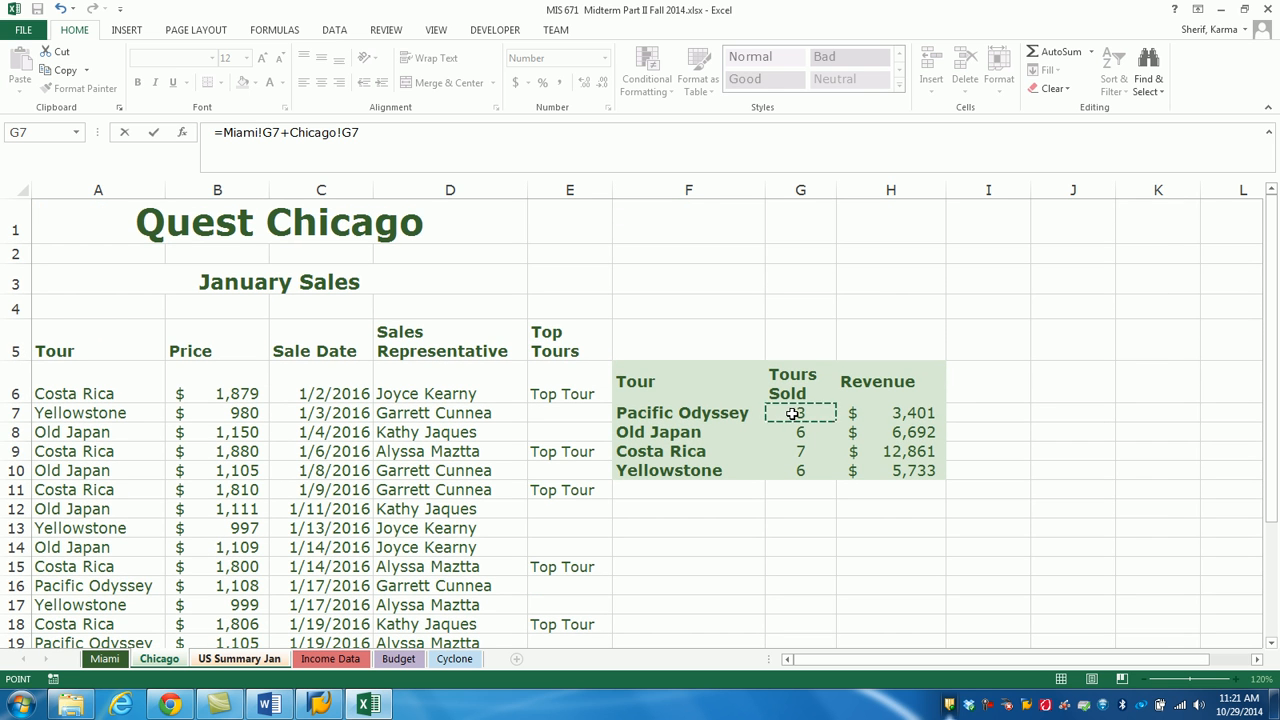
{"action": "key", "text": "Return"}
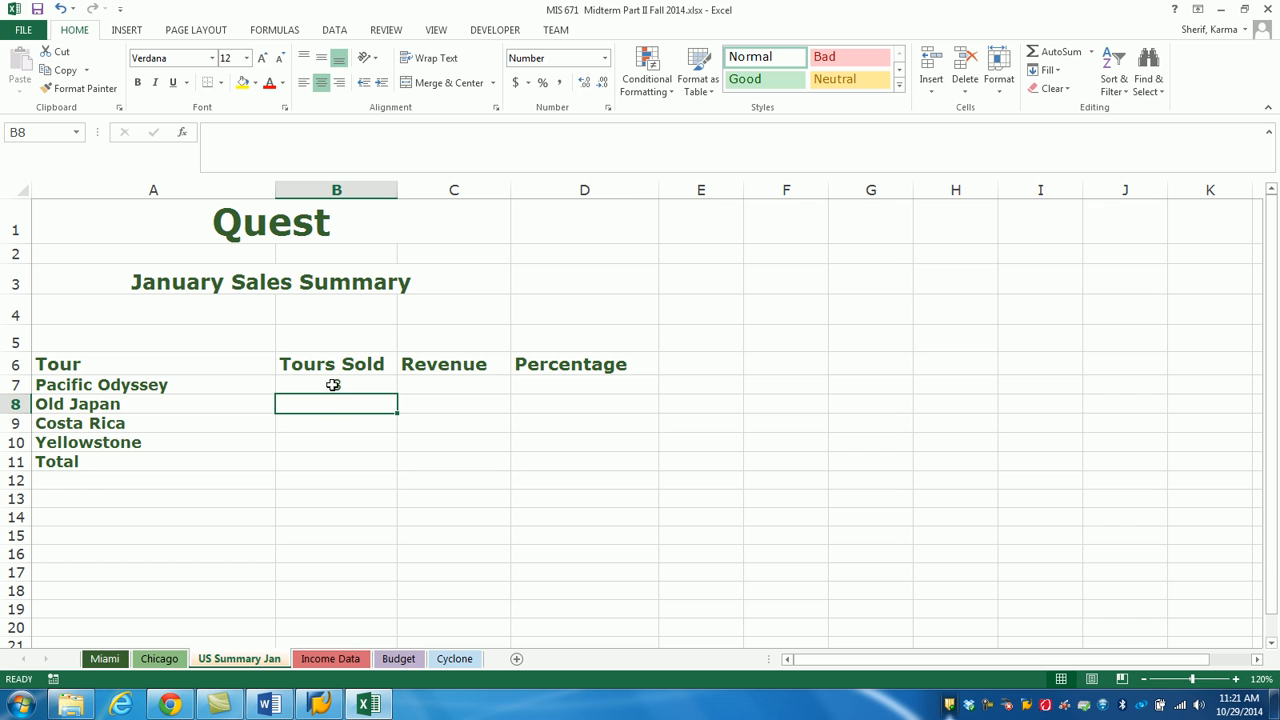
Enter =Miami!H7+Chicago!H7 in Pacific Odyssey's Revenue cell C7, and fill the B7:C7 formulas down to row 10.
{"action": "left_click", "coordinate": [435, 384]}
{"action": "type", "text": "="}
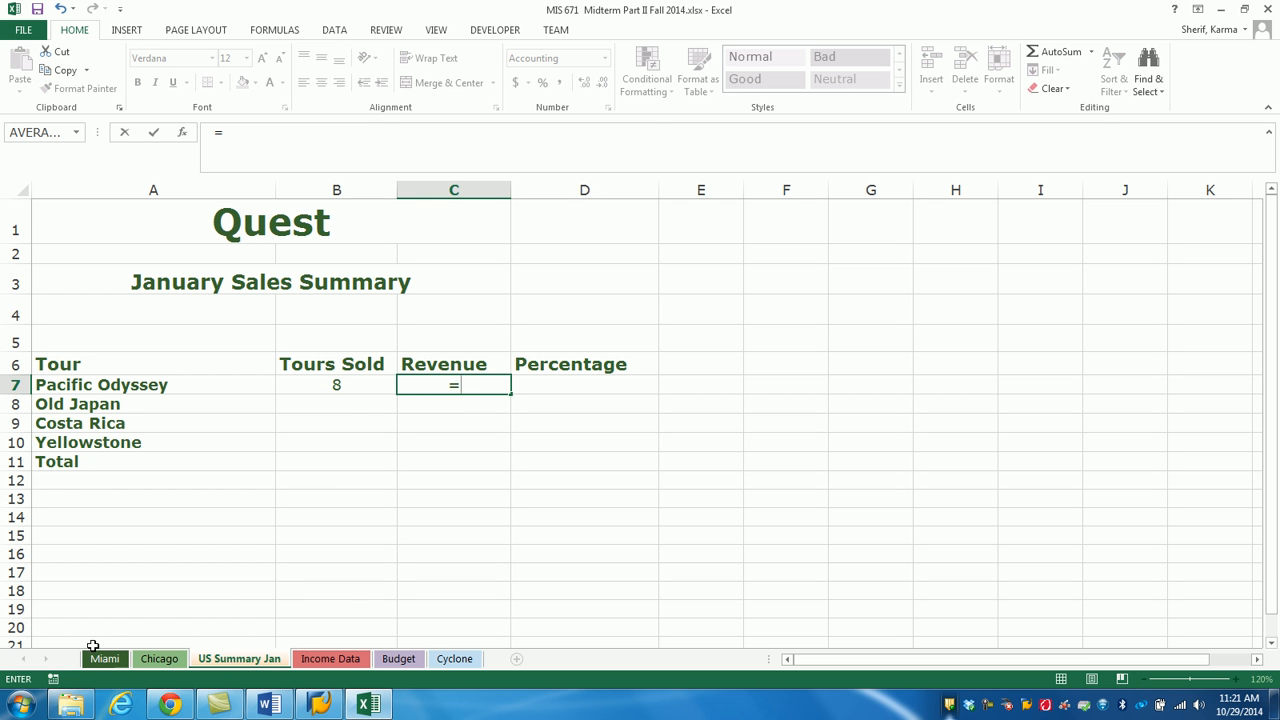
{"action": "left_click", "coordinate": [100, 660]}
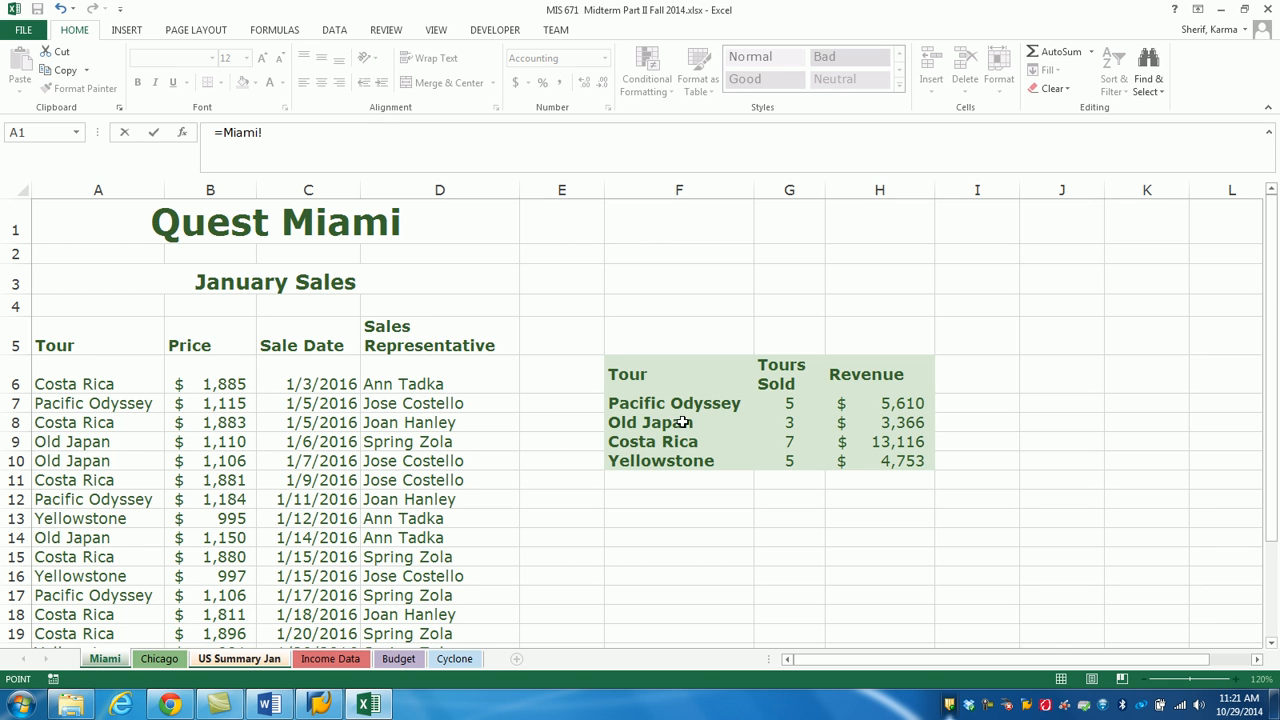
{"action": "left_click", "coordinate": [887, 410]}
{"action": "type", "text": "+"}
{"action": "left_click", "coordinate": [159, 658]}
{"action": "left_click", "coordinate": [905, 413]}
{"action": "key", "text": "Return"}
{"action": "left_click_drag", "start_coordinate": [313, 385], "coordinate": [500, 444]}
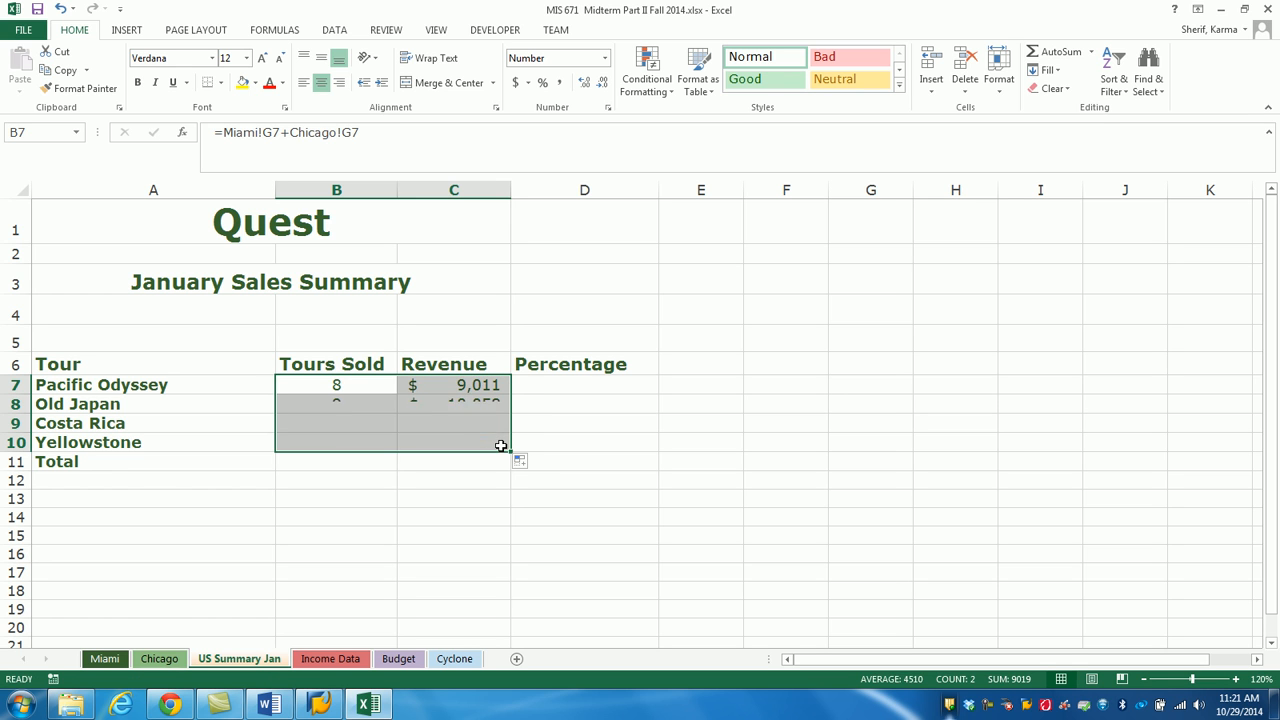
{"action": "left_click", "coordinate": [588, 391]}
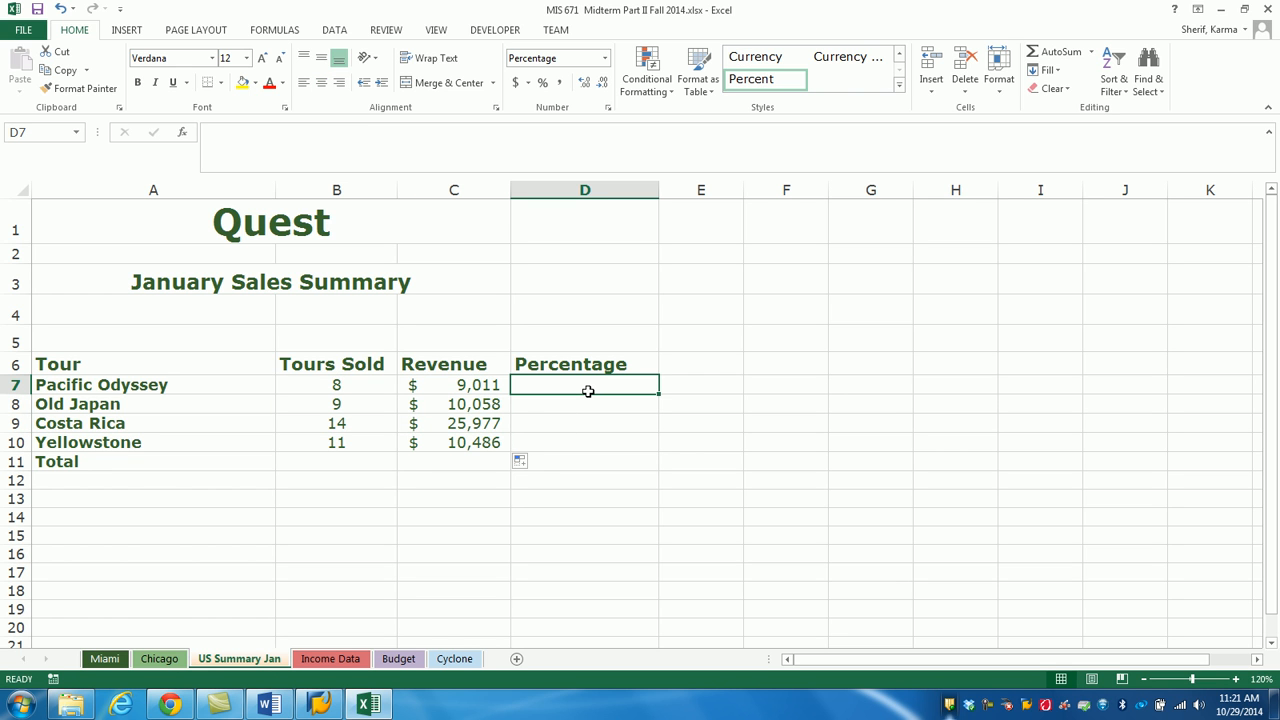
{"action": "type", "text": "="}
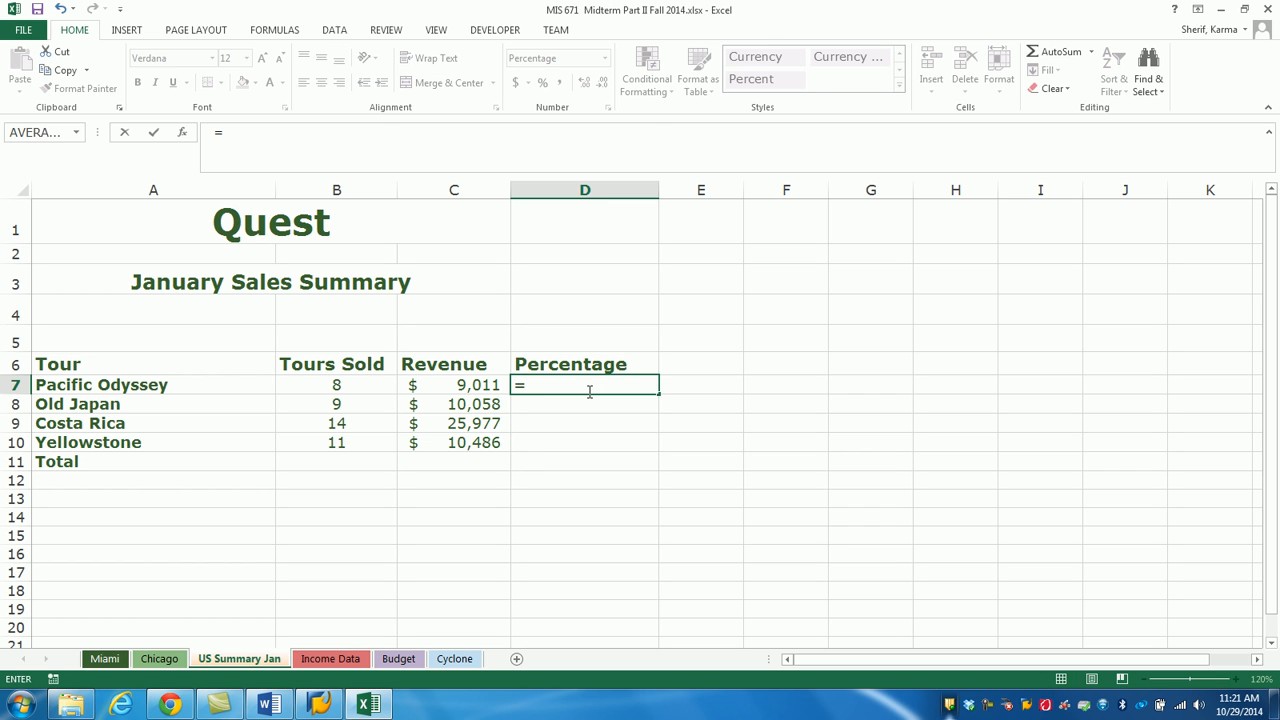
{"action": "left_click", "coordinate": [327, 461]}
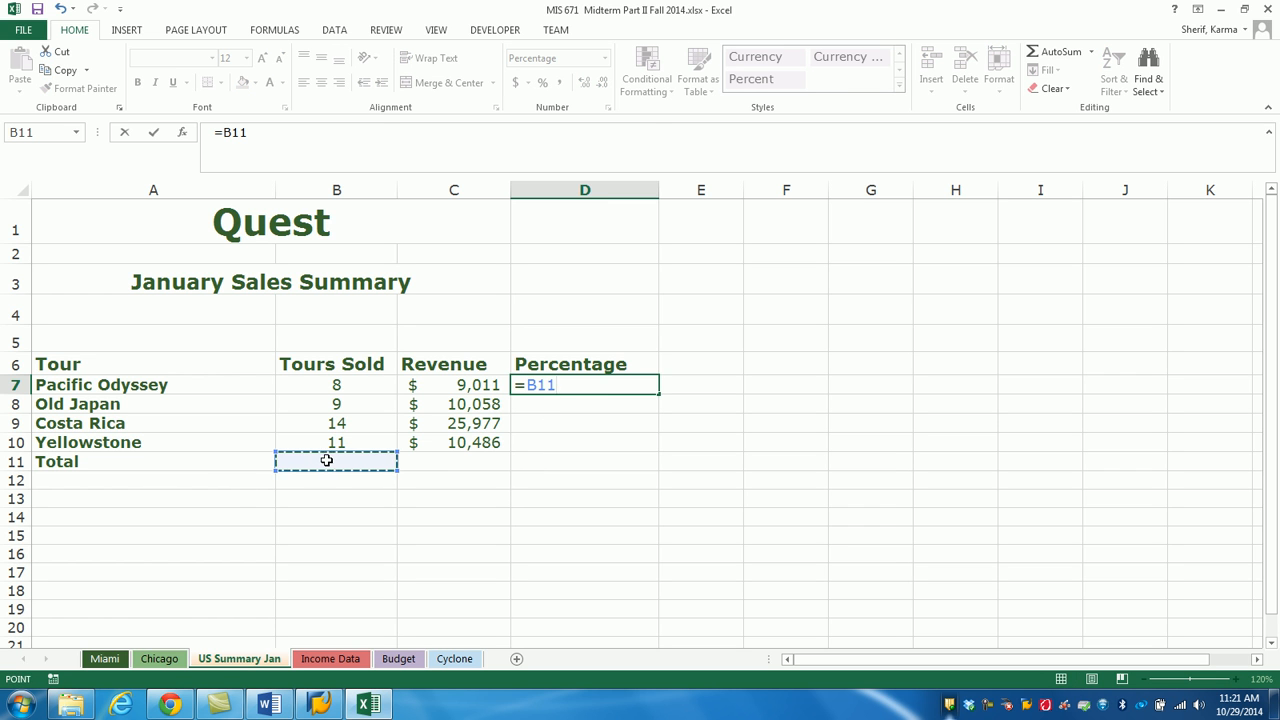
{"action": "key", "text": "BackSpace"}
{"action": "key", "text": "BackSpace"}
{"action": "key", "text": "BackSpace"}
{"action": "key", "text": "BackSpace"}
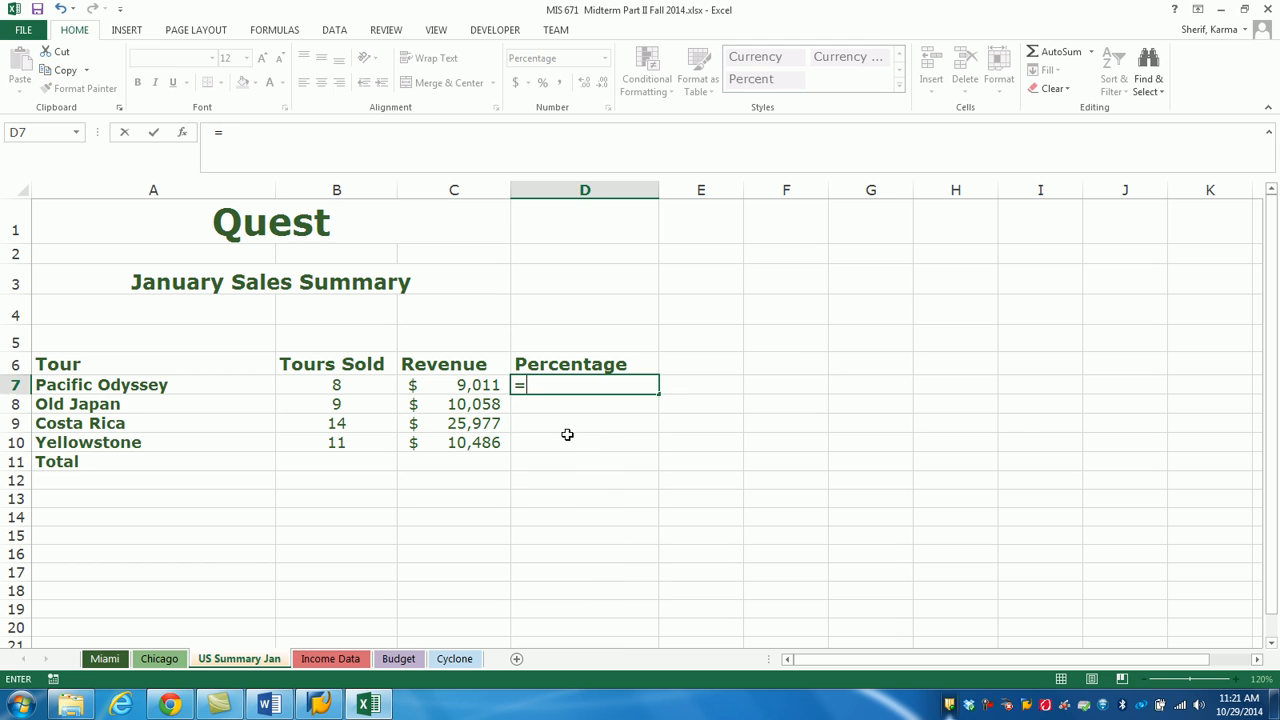
Total the Tours Sold column in B11 with =SUM(B7:B10) and fill the formula across to Revenue cell C11.
{"action": "left_click", "coordinate": [355, 461]}
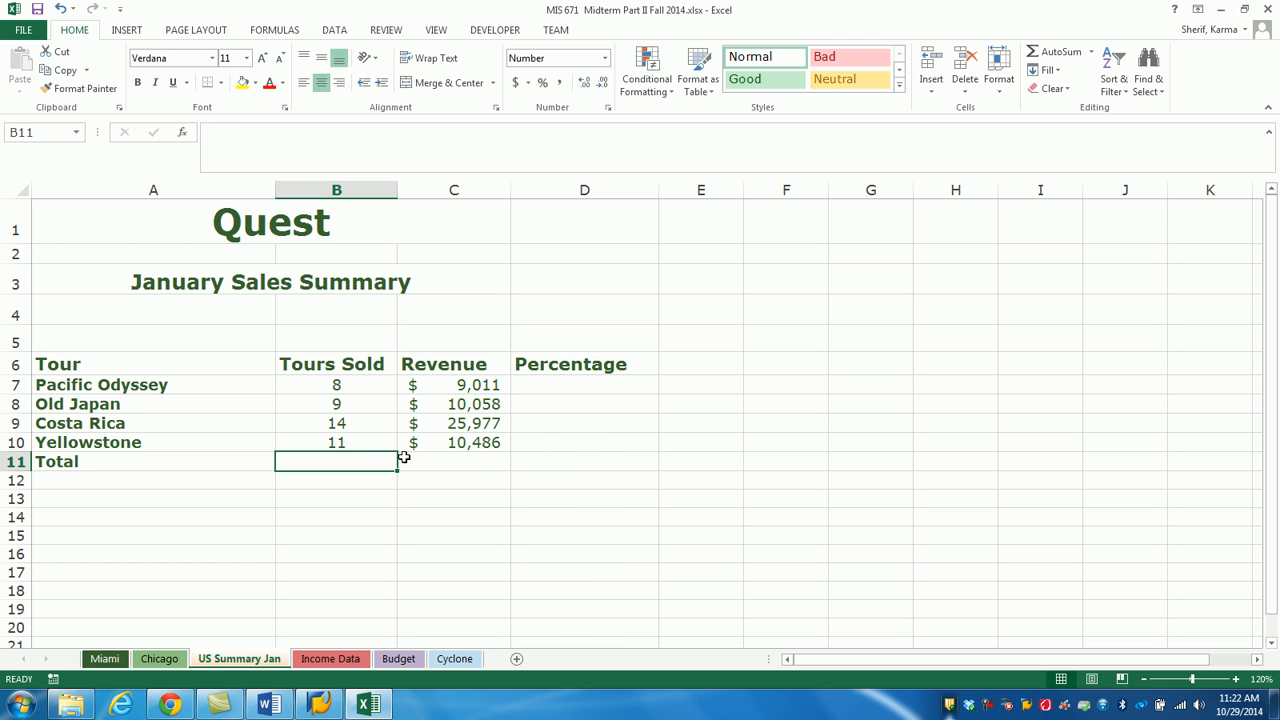
{"action": "left_click", "coordinate": [1045, 51]}
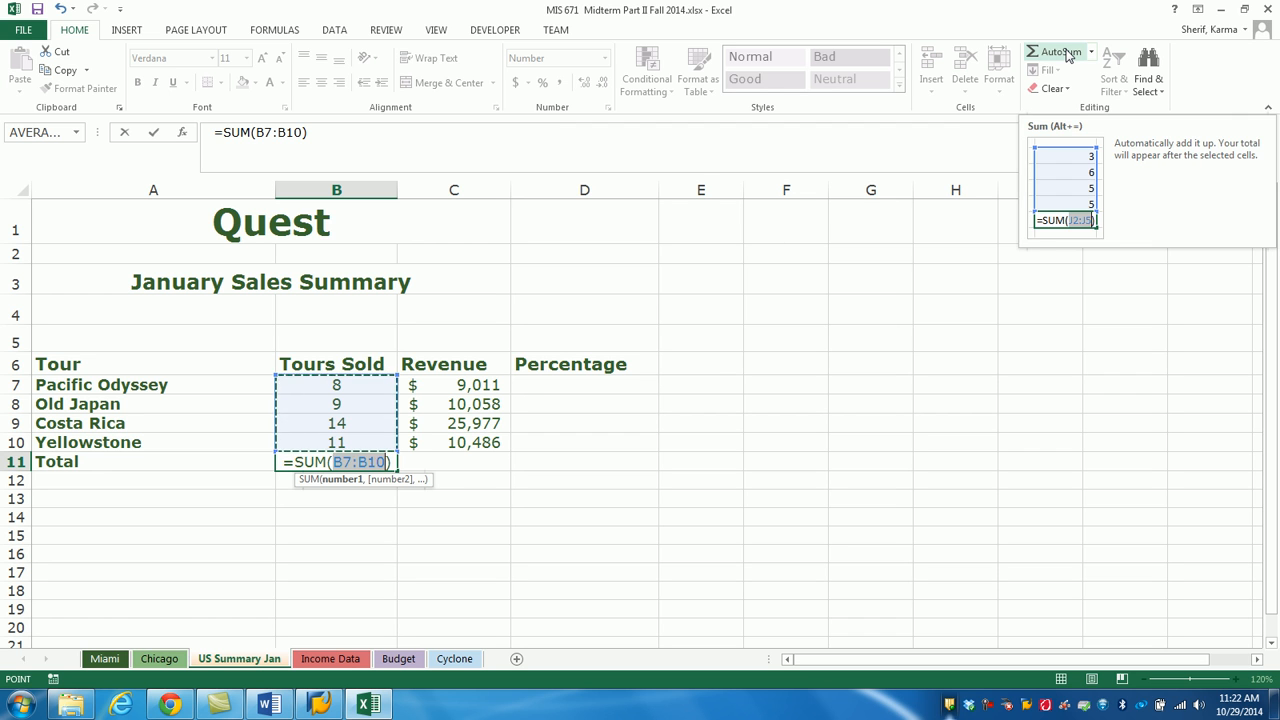
{"action": "key", "text": "Return"}
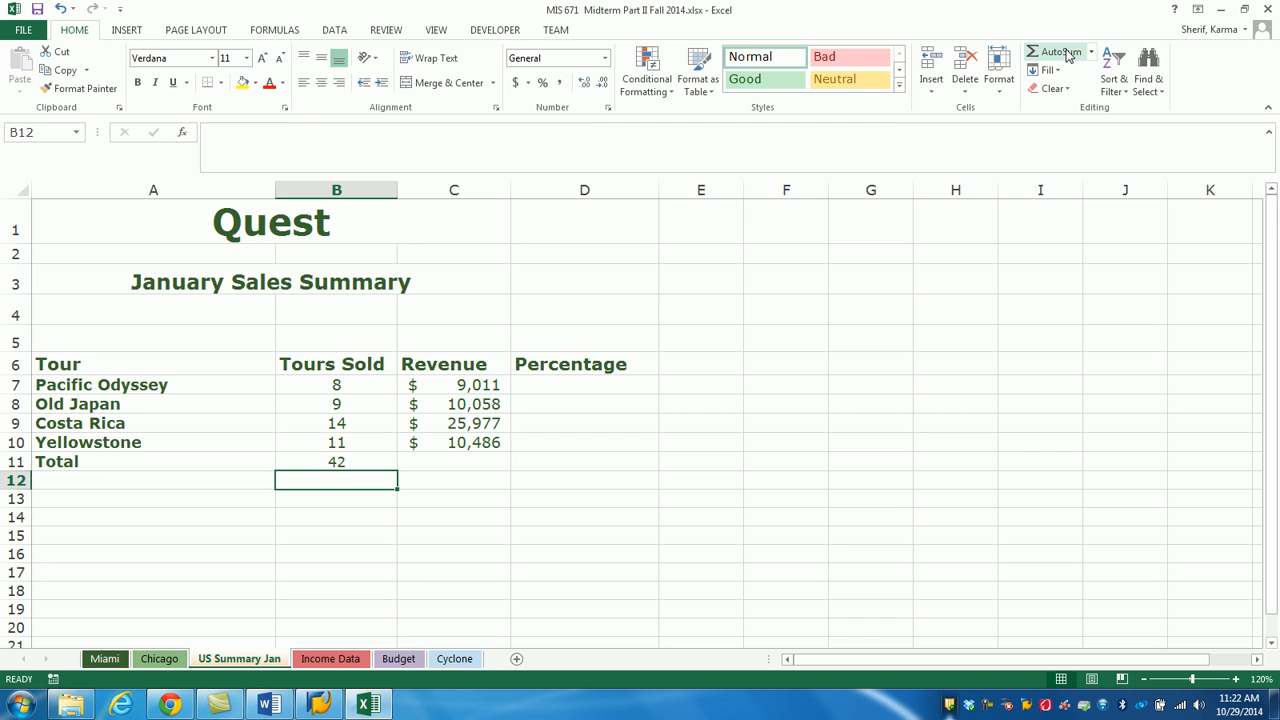
{"action": "left_click", "coordinate": [337, 462]}
{"action": "left_click_drag", "start_coordinate": [398, 471], "coordinate": [494, 473]}
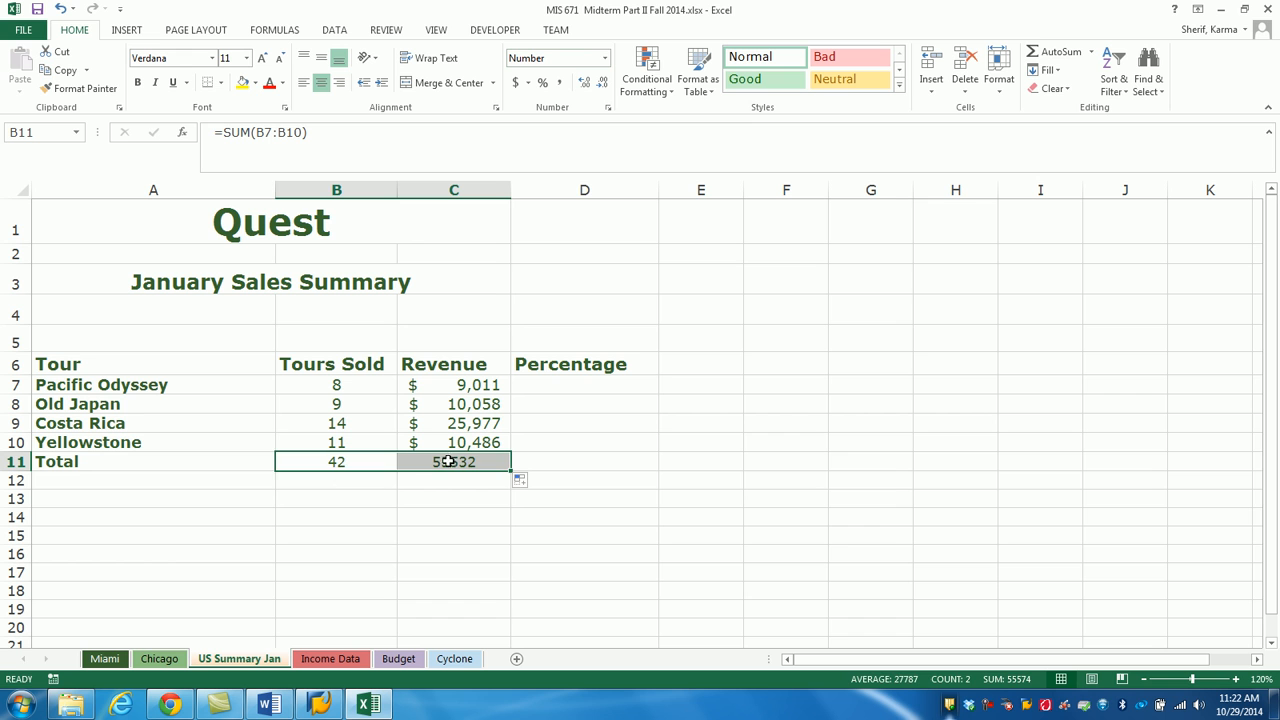
Format the Revenue total in C11 as Currency.
{"action": "left_click", "coordinate": [450, 461]}
{"action": "left_click", "coordinate": [604, 58]}
{"action": "left_click", "coordinate": [586, 160]}
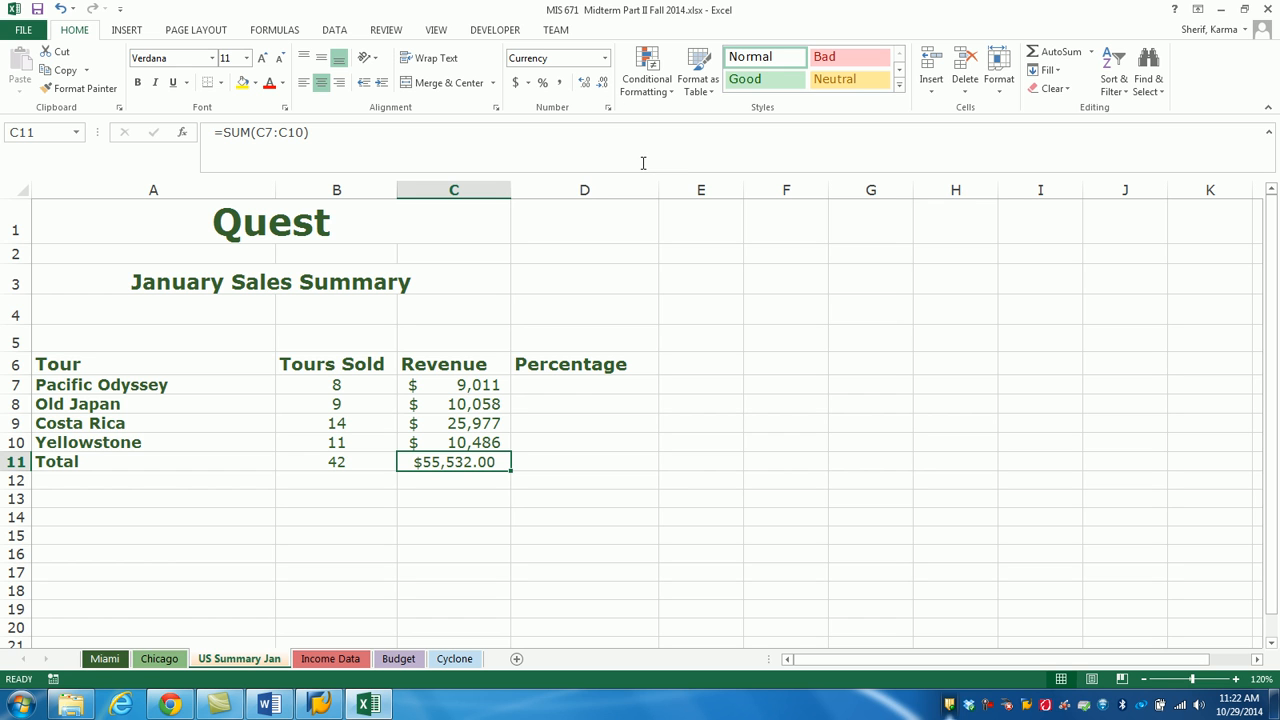
Enter =C7/$C$11 in Pacific Odyssey's Percentage cell D7 and fill it down to D10.
{"action": "left_click", "coordinate": [566, 388]}
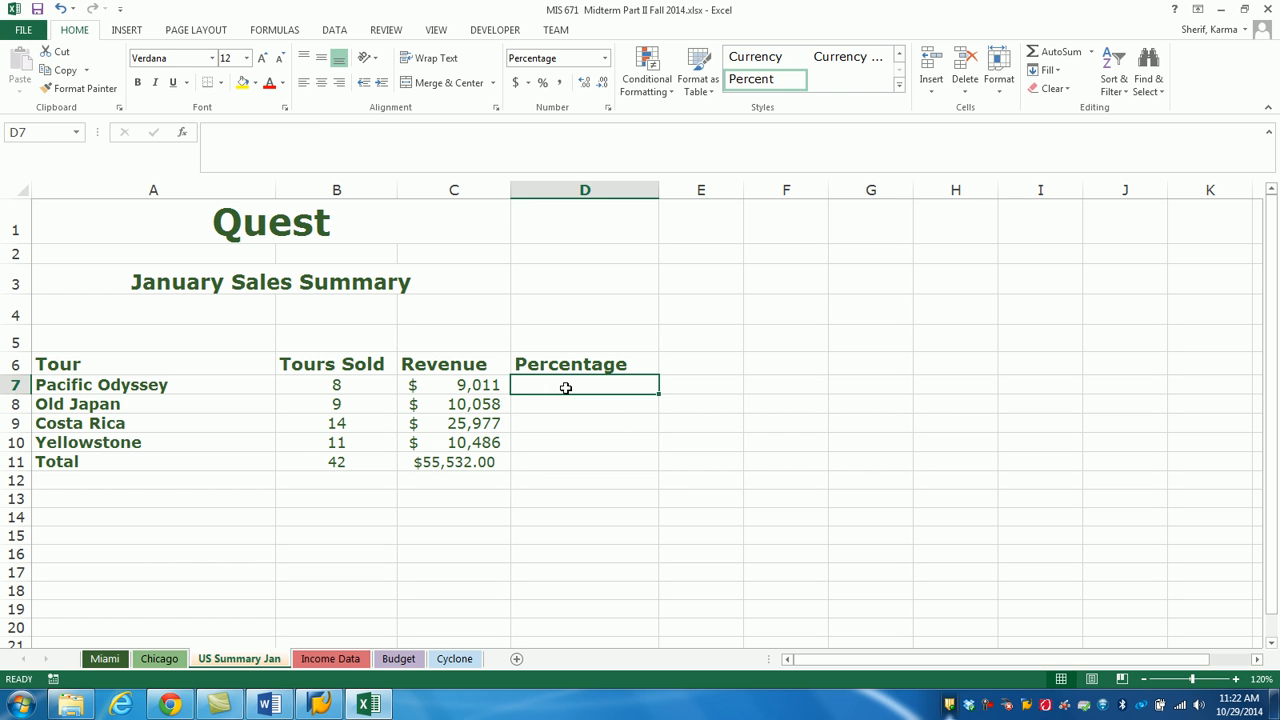
{"action": "type", "text": "="}
{"action": "left_click", "coordinate": [484, 385]}
{"action": "type", "text": "/"}
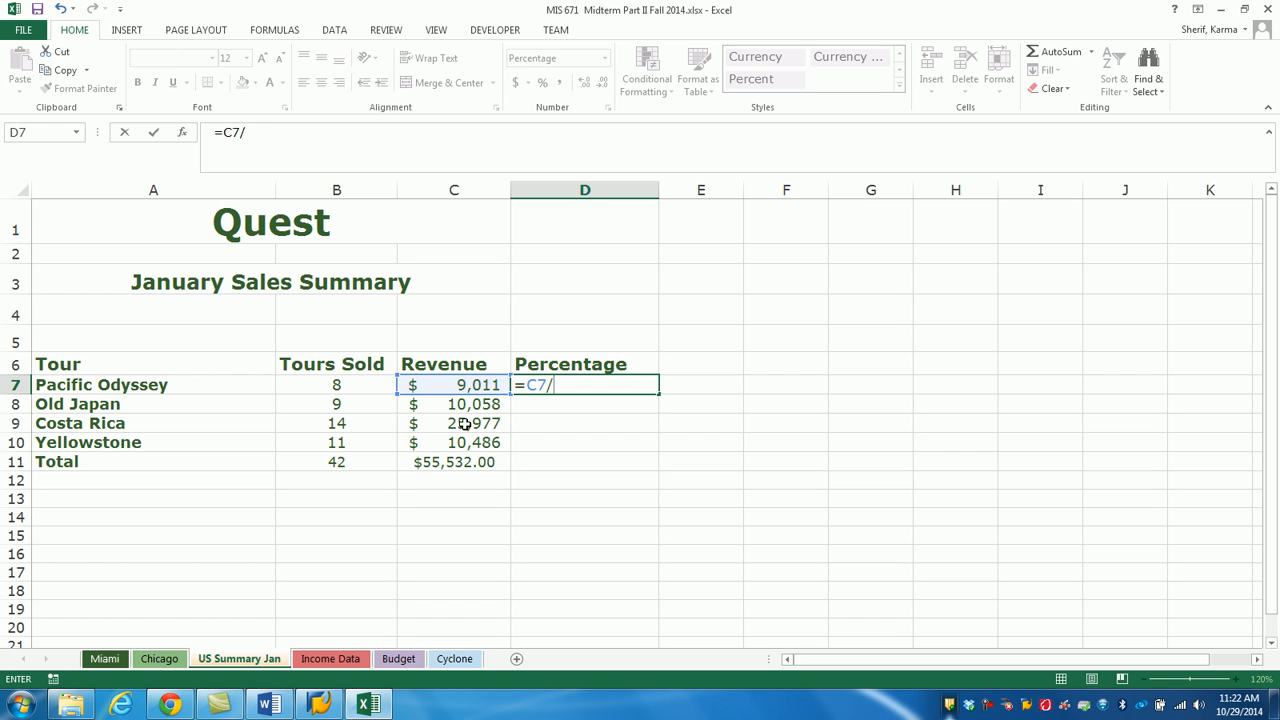
{"action": "left_click", "coordinate": [459, 468]}
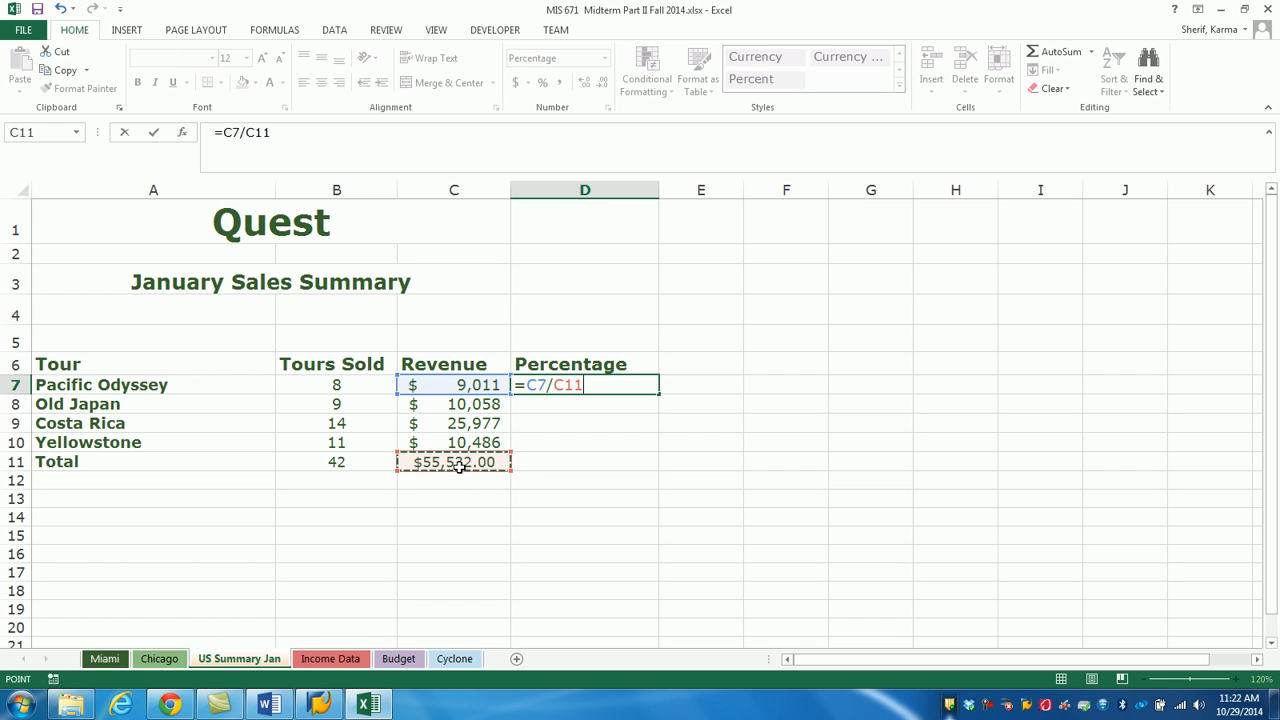
{"action": "key", "text": "F4"}
{"action": "key", "text": "Return"}
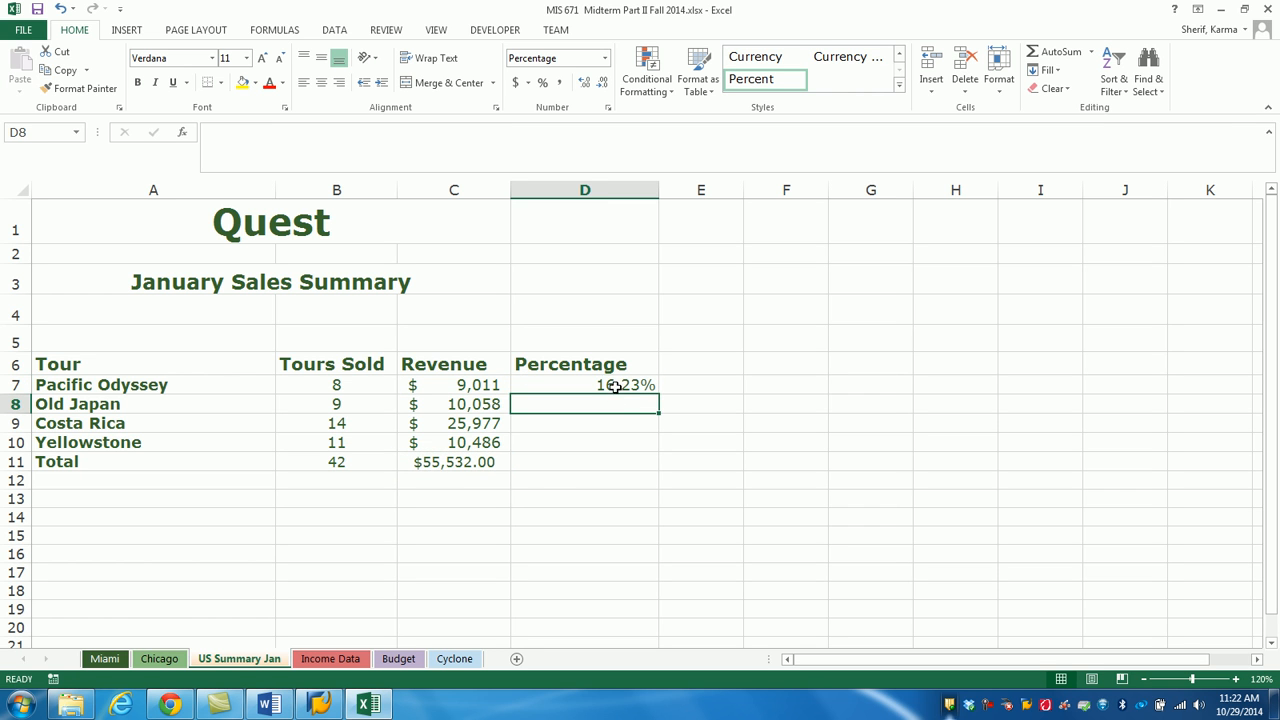
{"action": "left_click", "coordinate": [618, 386]}
{"action": "left_click_drag", "start_coordinate": [658, 395], "coordinate": [649, 452]}
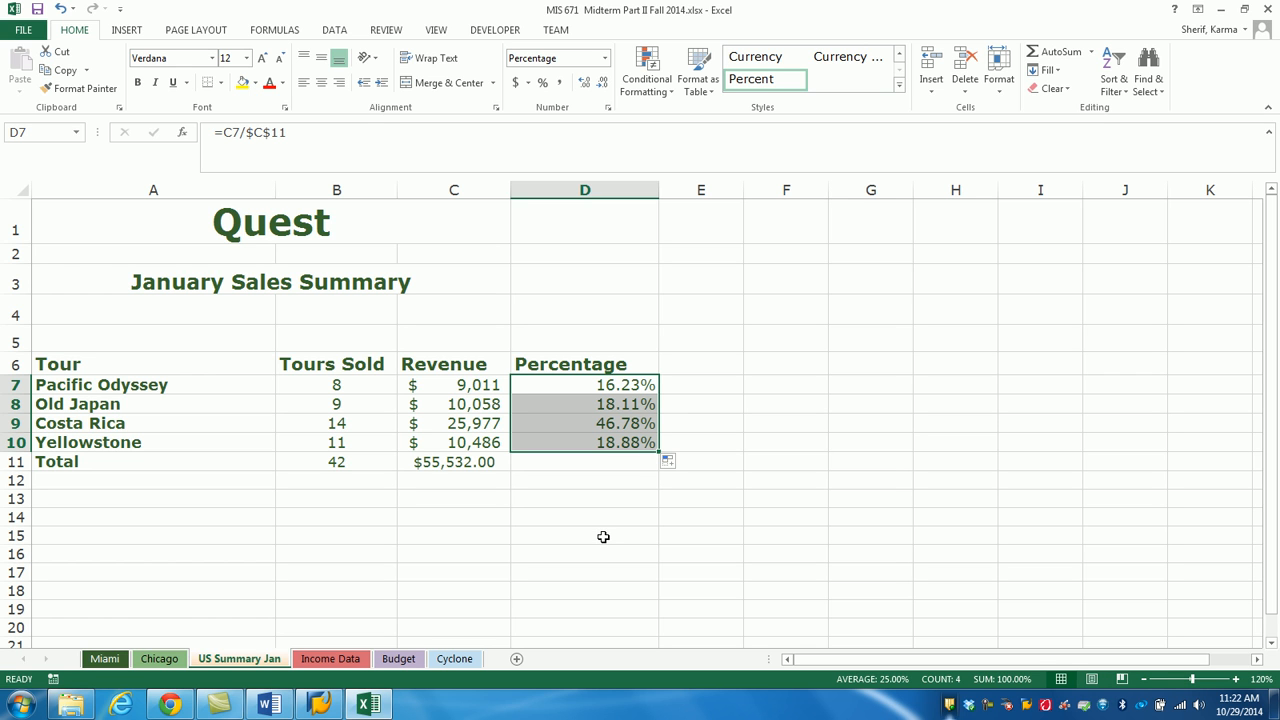
On the Income Data sheet, insert a 2-D clustered column chart from the household income data in A1:B6.
{"action": "left_click", "coordinate": [340, 659]}
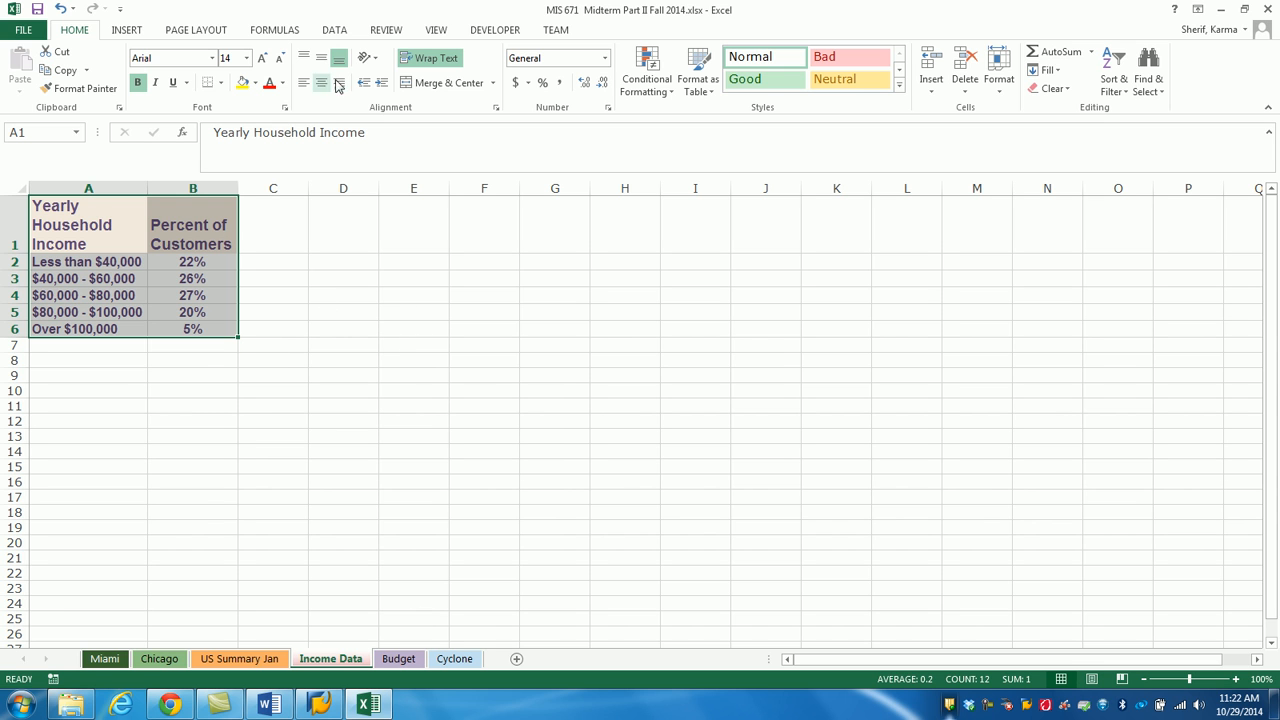
{"action": "left_click", "coordinate": [127, 31]}
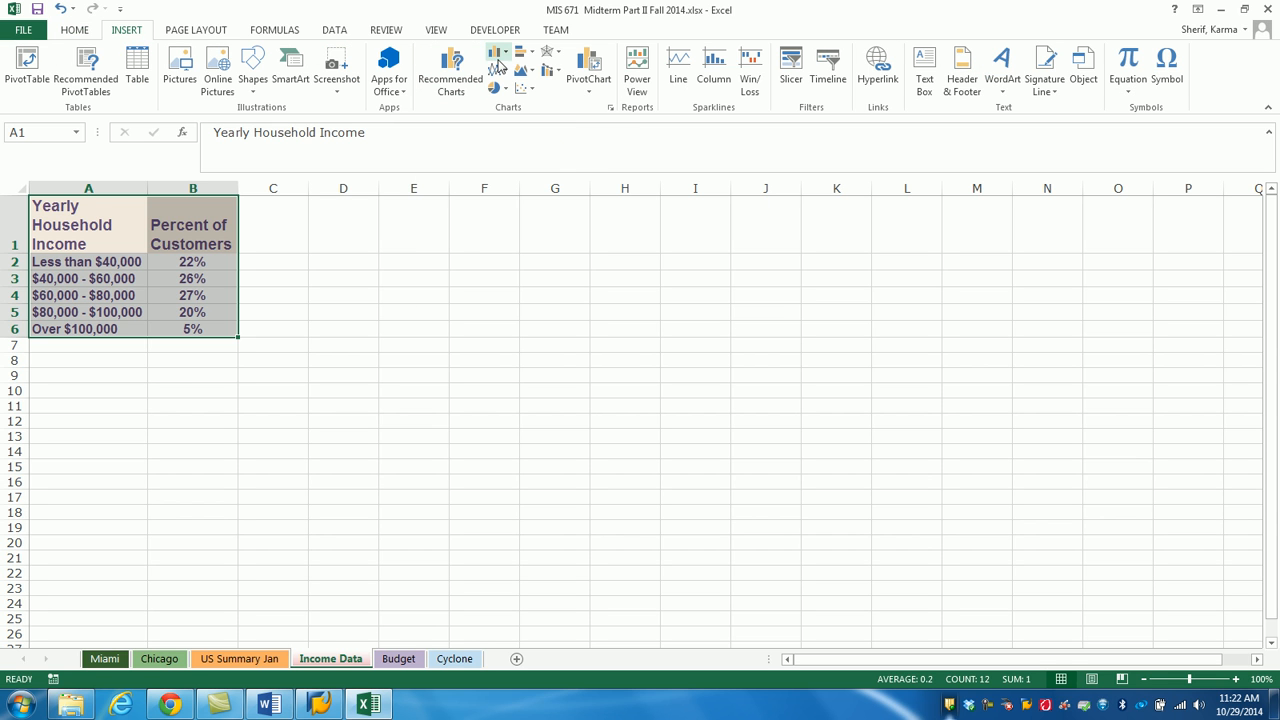
{"action": "left_click", "coordinate": [497, 54]}
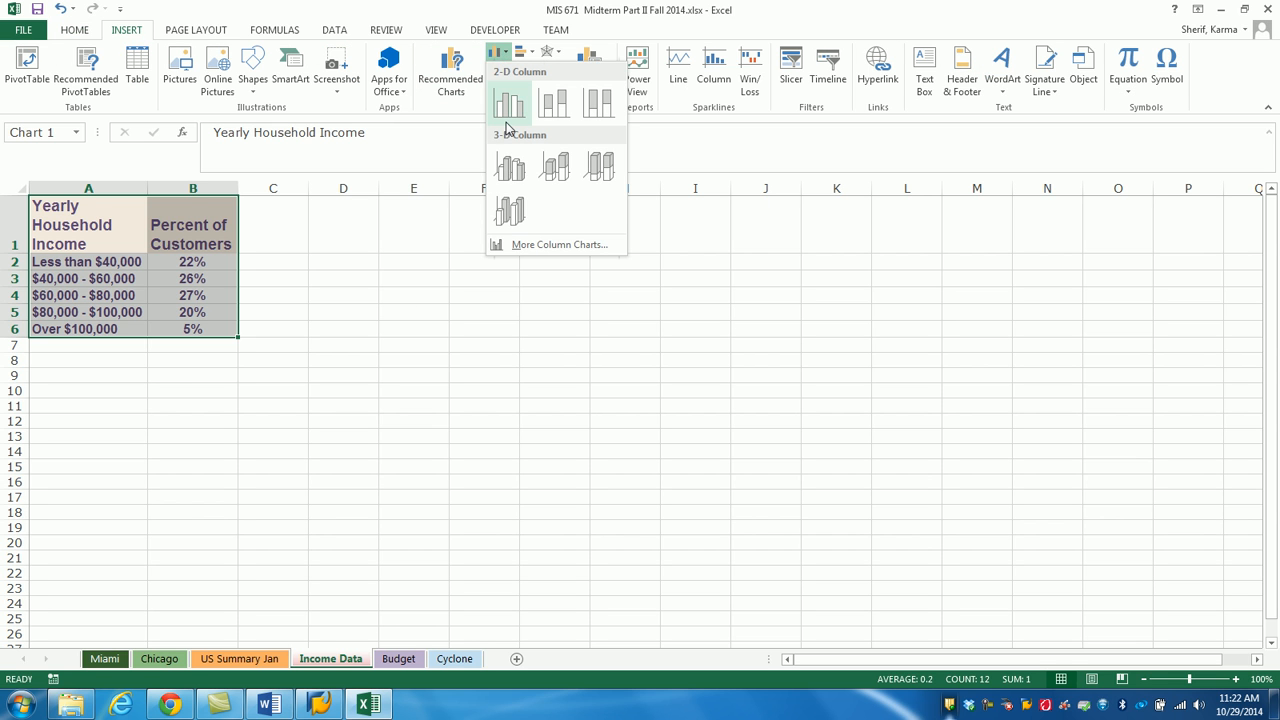
{"action": "left_click", "coordinate": [509, 107]}
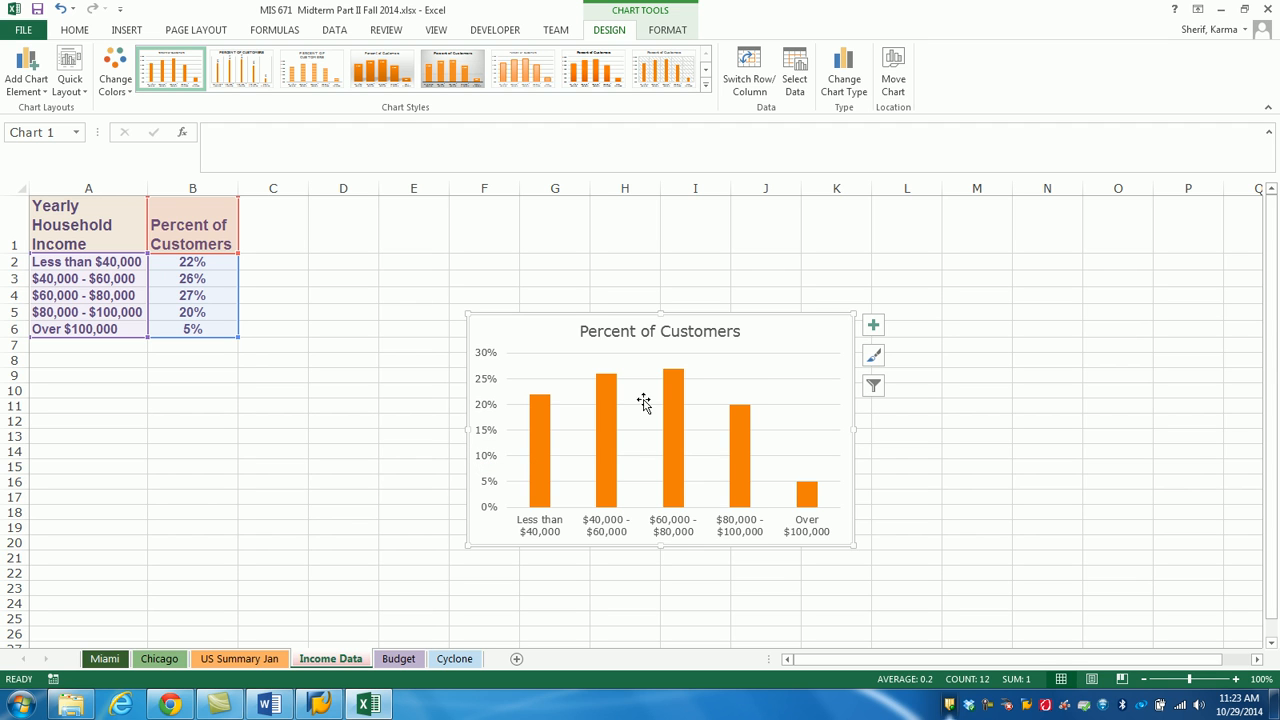
Add axis titles to the income chart and set the vertical axis title to "Percent of Customers".
{"action": "left_click", "coordinate": [873, 330]}
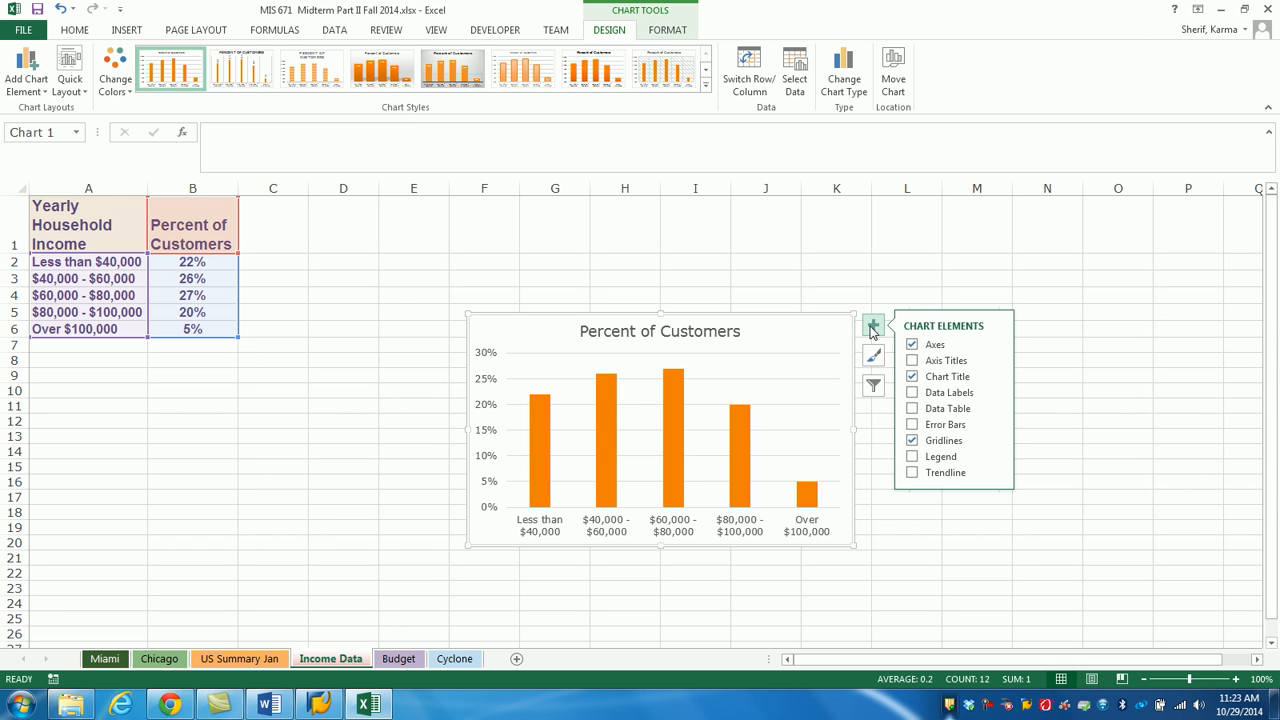
{"action": "left_click", "coordinate": [950, 360]}
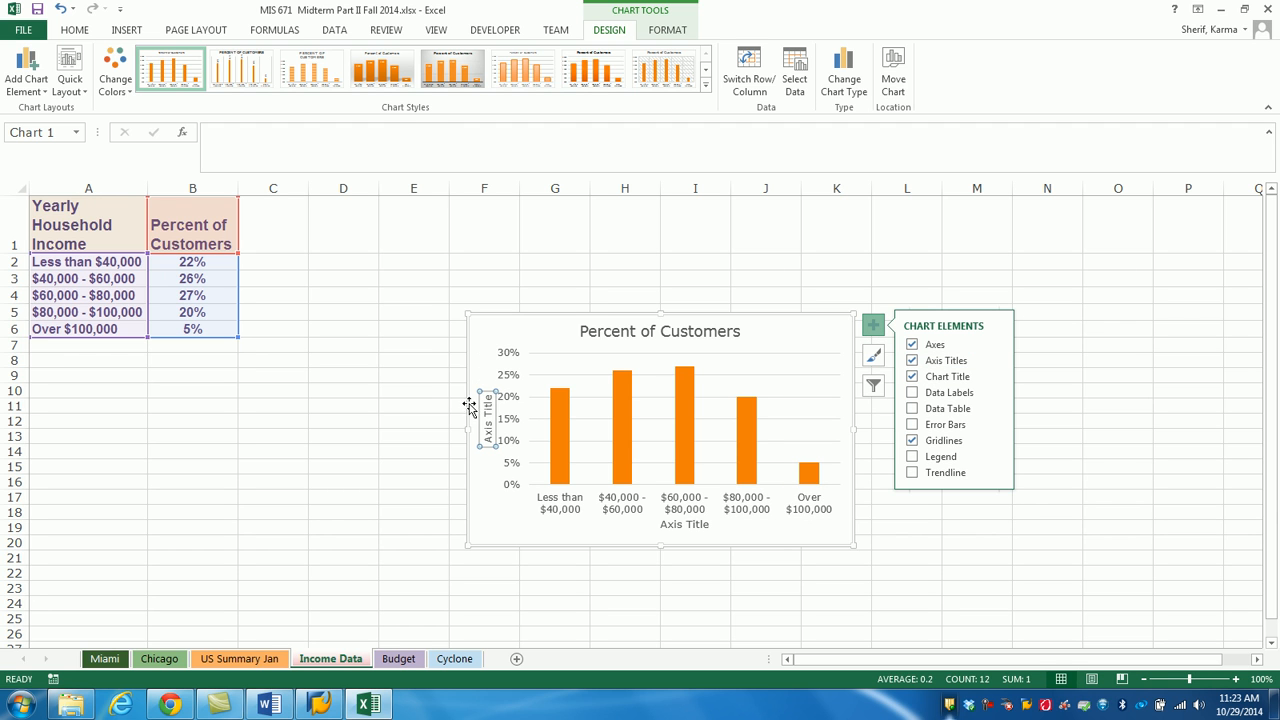
{"action": "left_click_drag", "start_coordinate": [488, 396], "coordinate": [489, 431]}
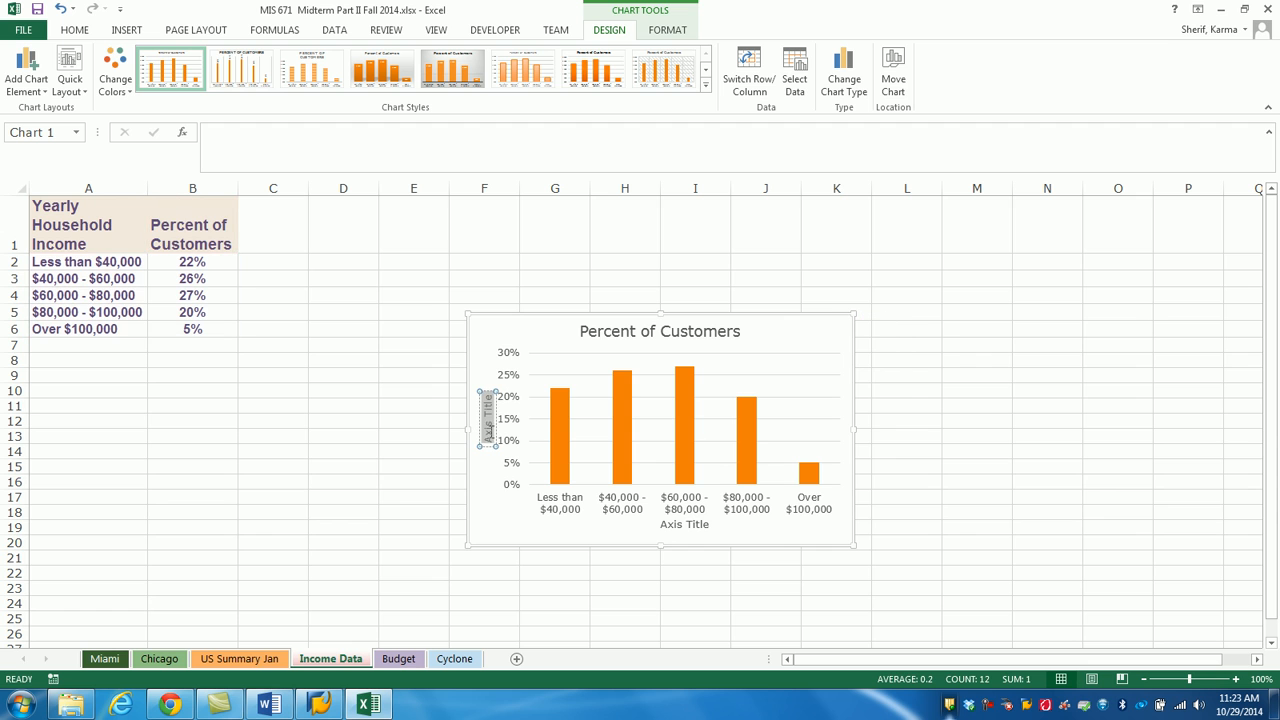
{"action": "type", "text": "Per"}
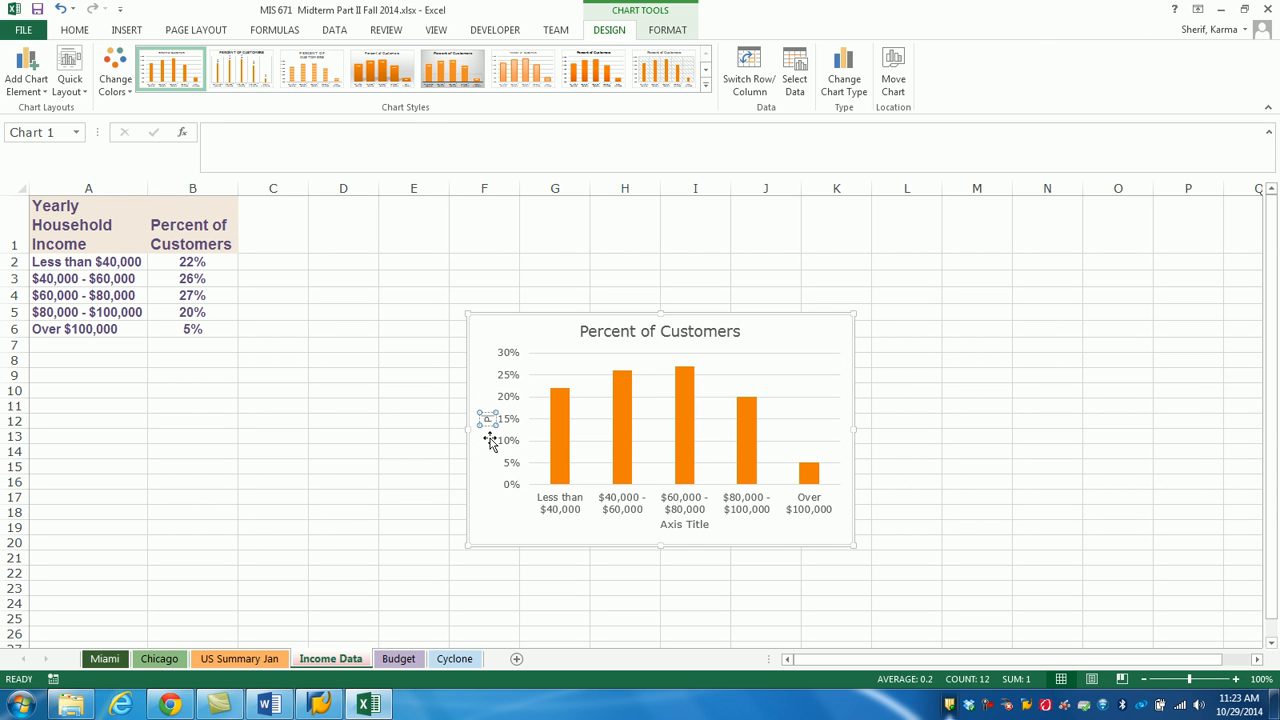
{"action": "type", "text": "cent"}
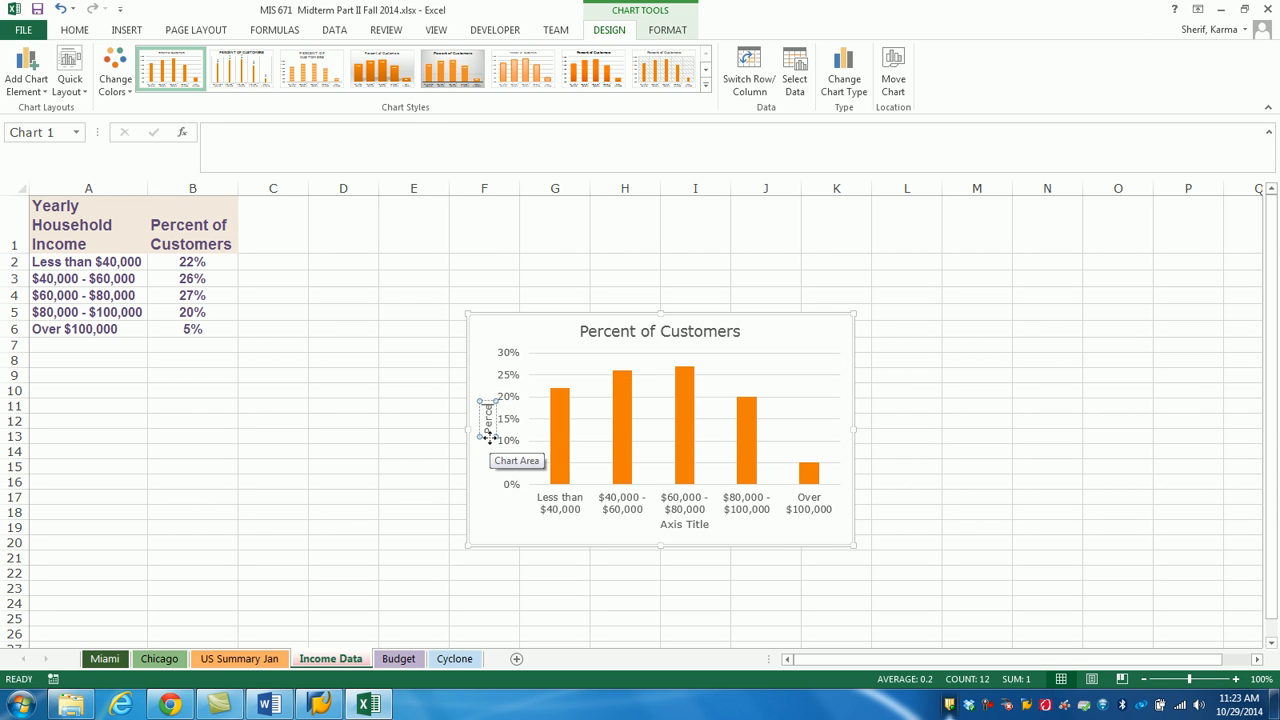
{"action": "type", "text": " of Cus"}
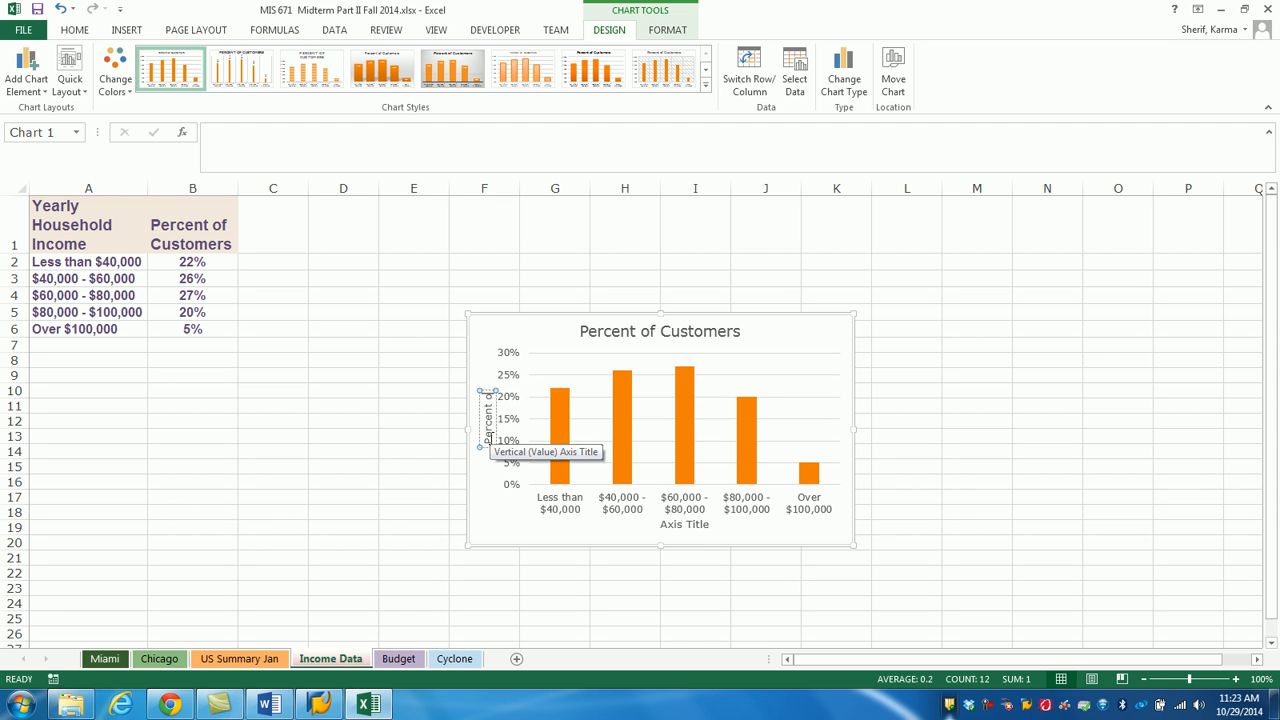
{"action": "type", "text": "tomers"}
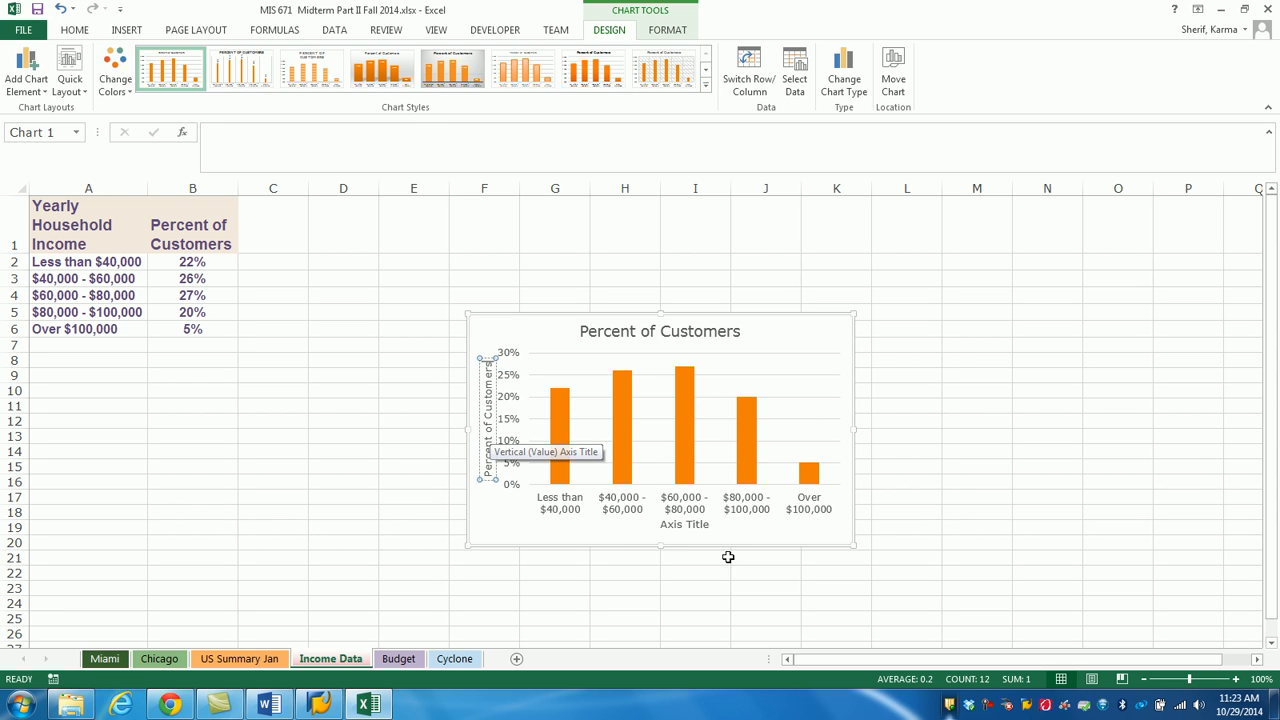
Set the chart's horizontal axis title to "Yearly Household Income".
{"action": "left_click", "coordinate": [664, 525]}
{"action": "left_click_drag", "start_coordinate": [661, 525], "coordinate": [734, 529]}
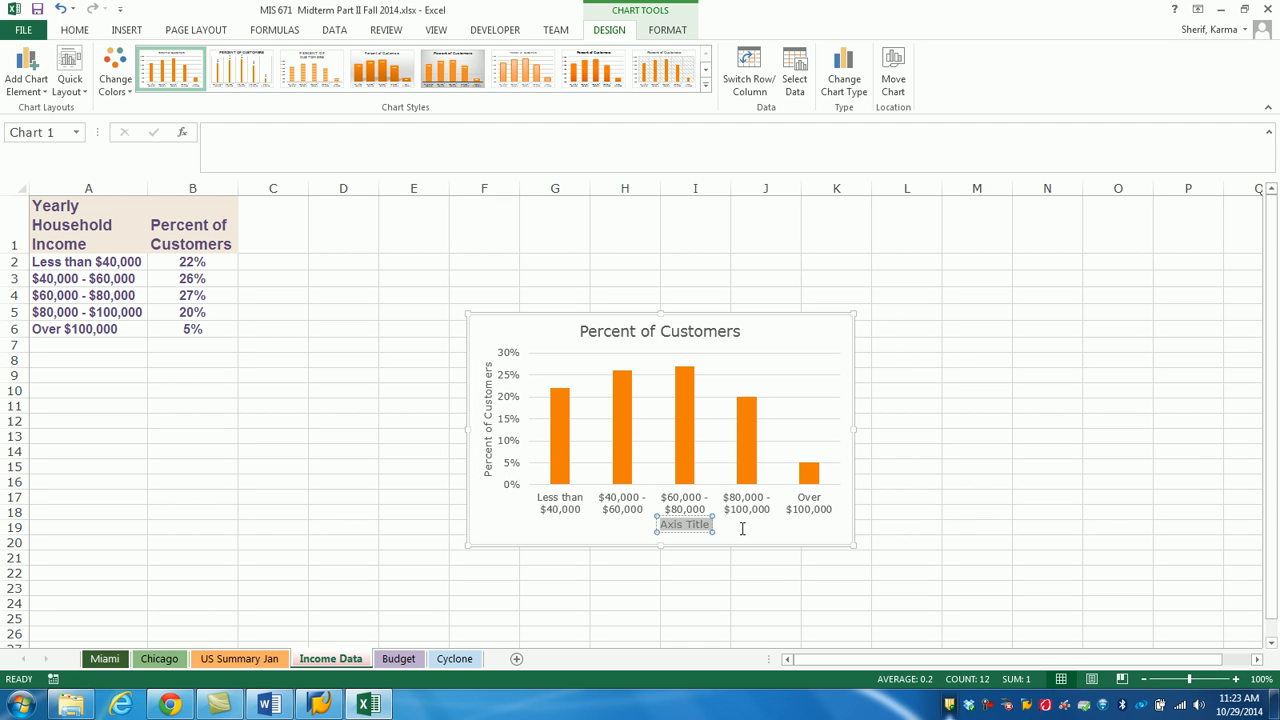
{"action": "type", "text": "Yearly Household Income"}
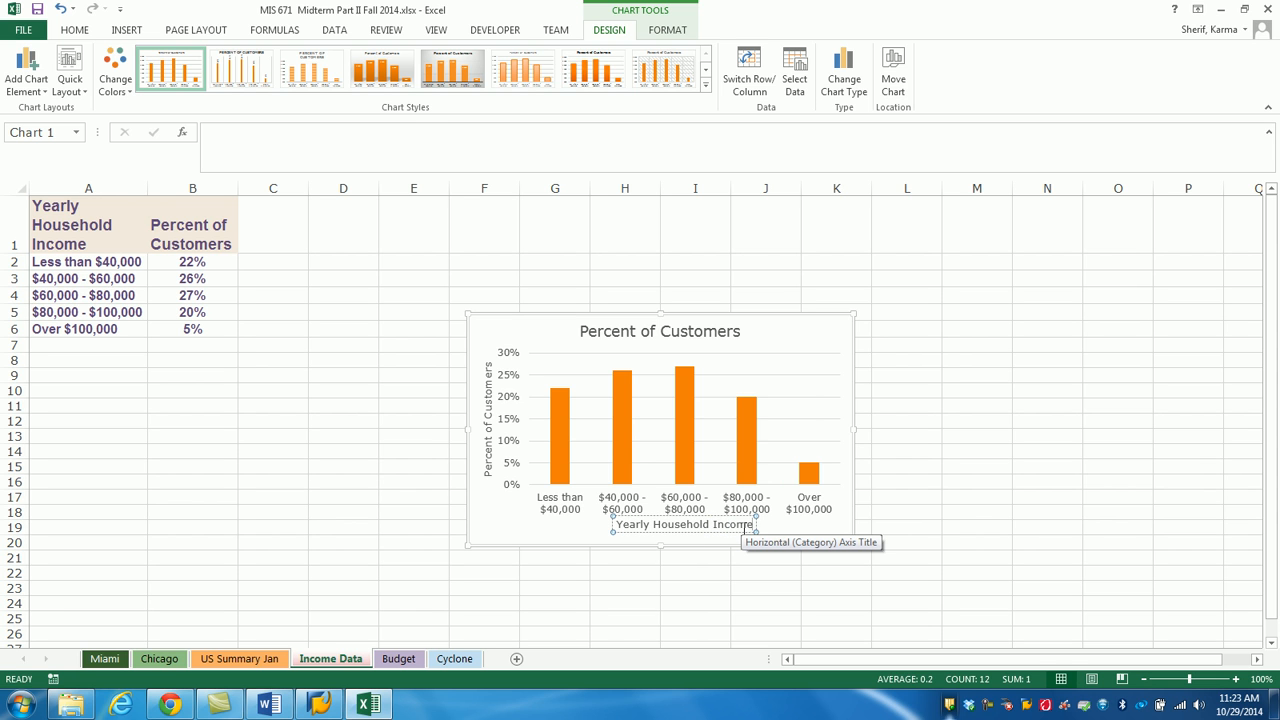
{"action": "left_click", "coordinate": [745, 577]}
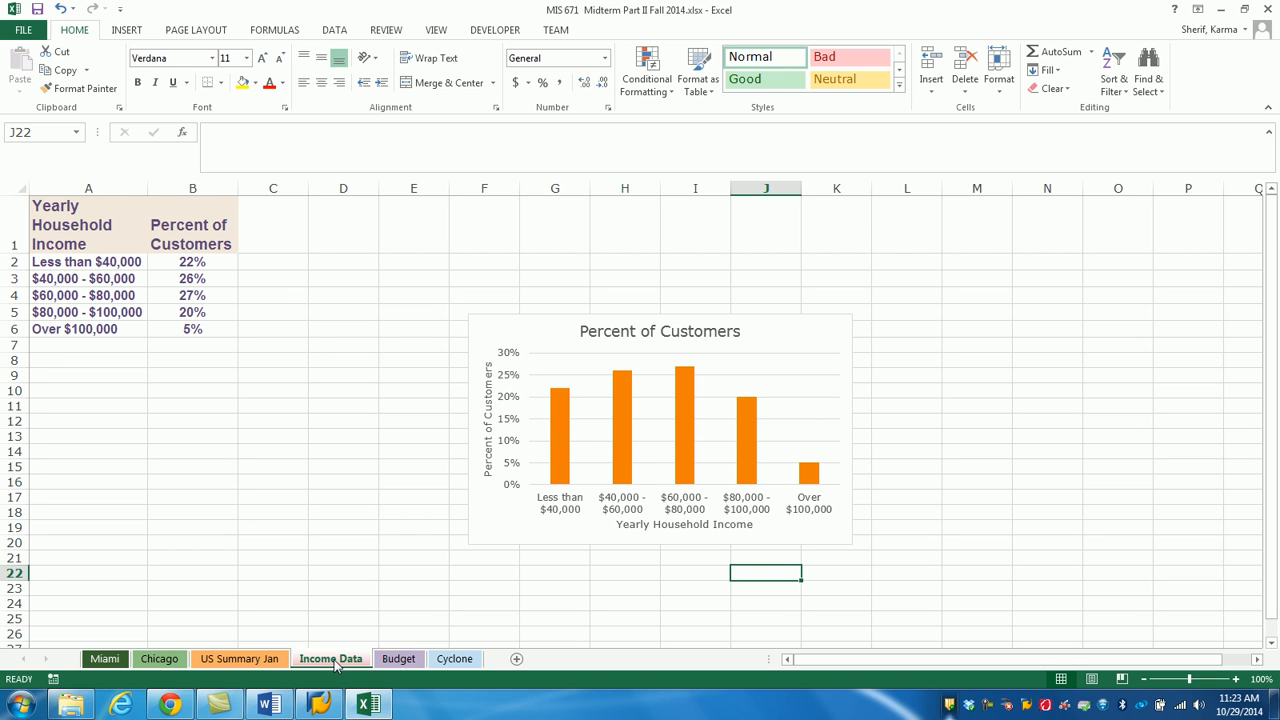
On the Budget sheet, start a new what-if scenario named "Original Entertainment".
{"action": "left_click", "coordinate": [398, 659]}
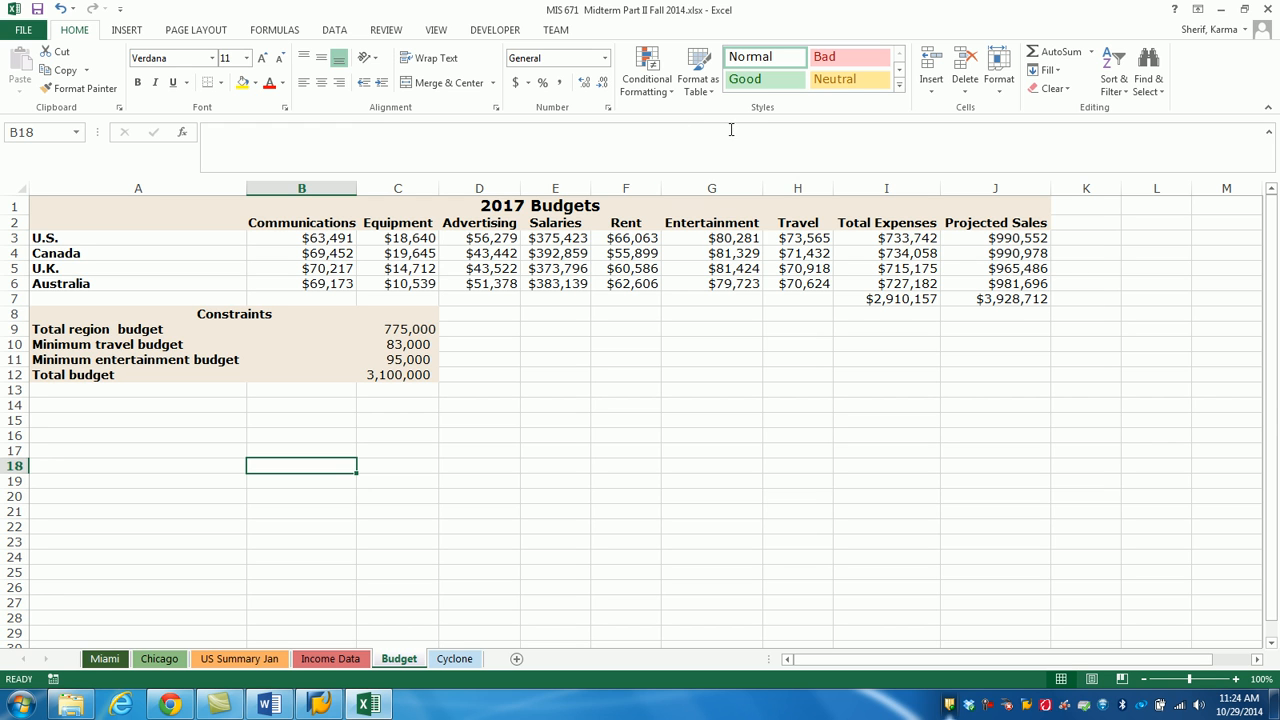
{"action": "left_click", "coordinate": [337, 33]}
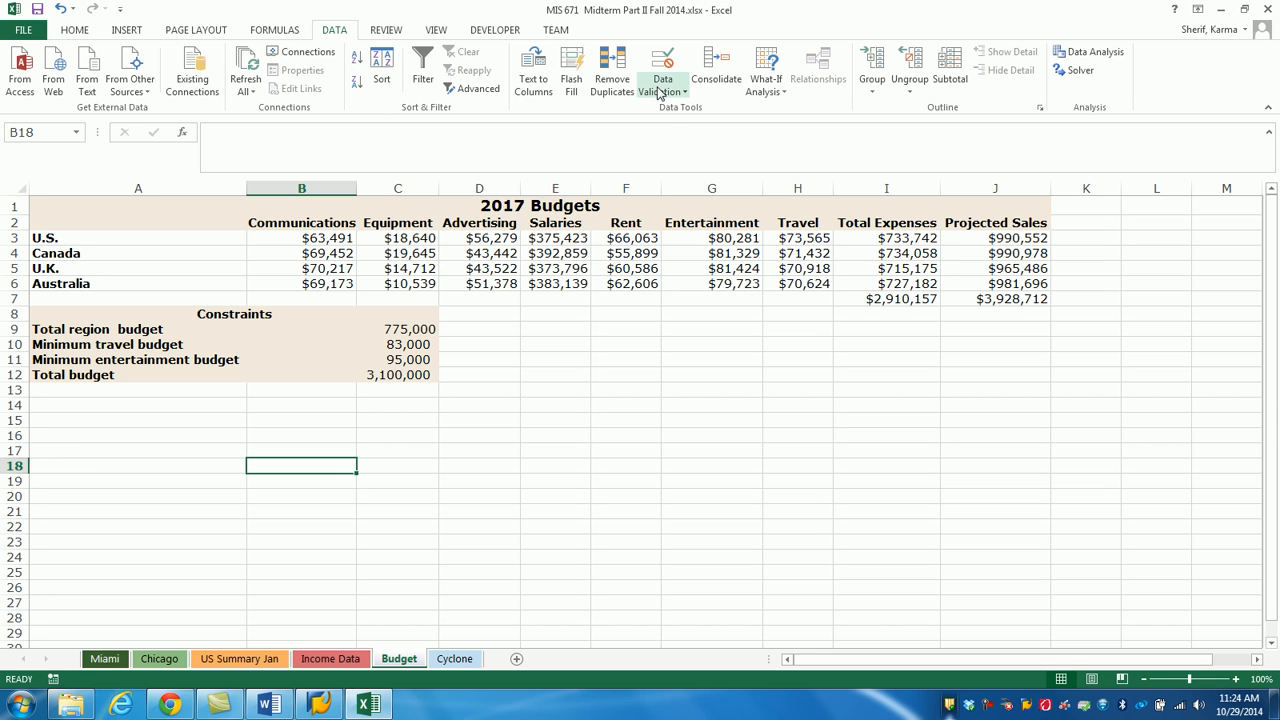
{"action": "left_click", "coordinate": [768, 88]}
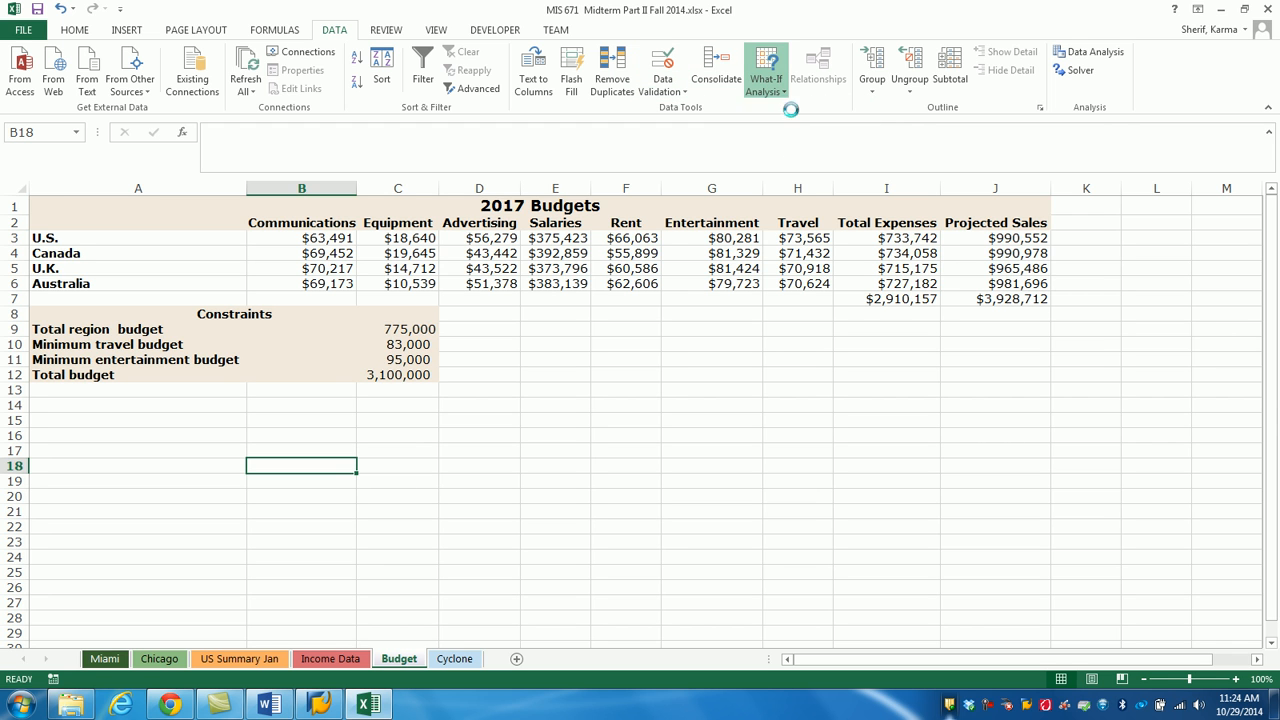
{"action": "left_click", "coordinate": [793, 112]}
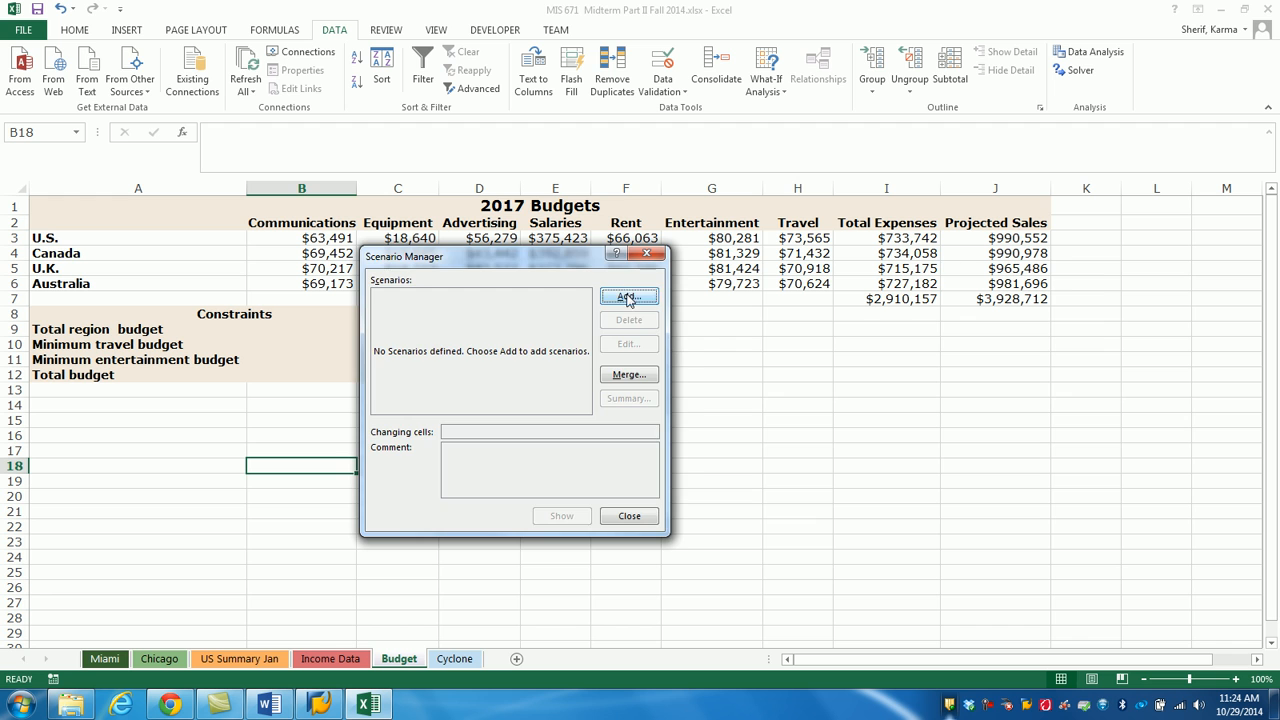
{"action": "left_click", "coordinate": [626, 297]}
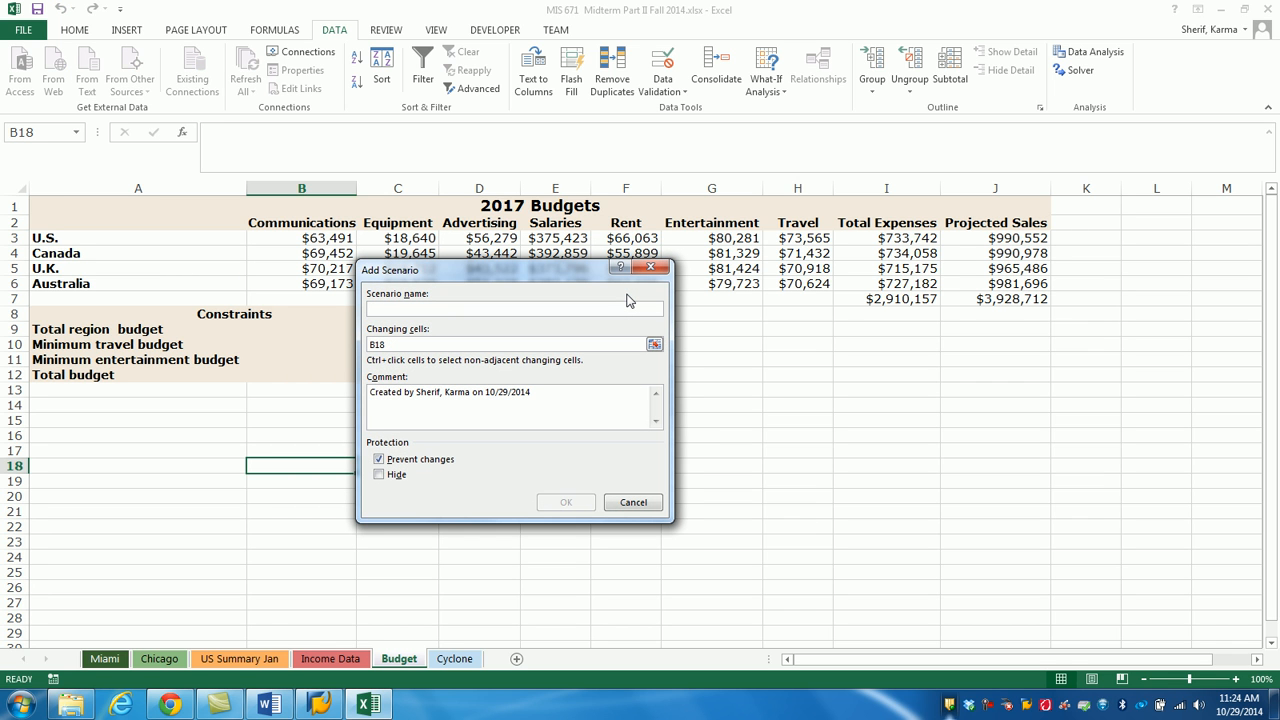
{"action": "type", "text": "Orig"}
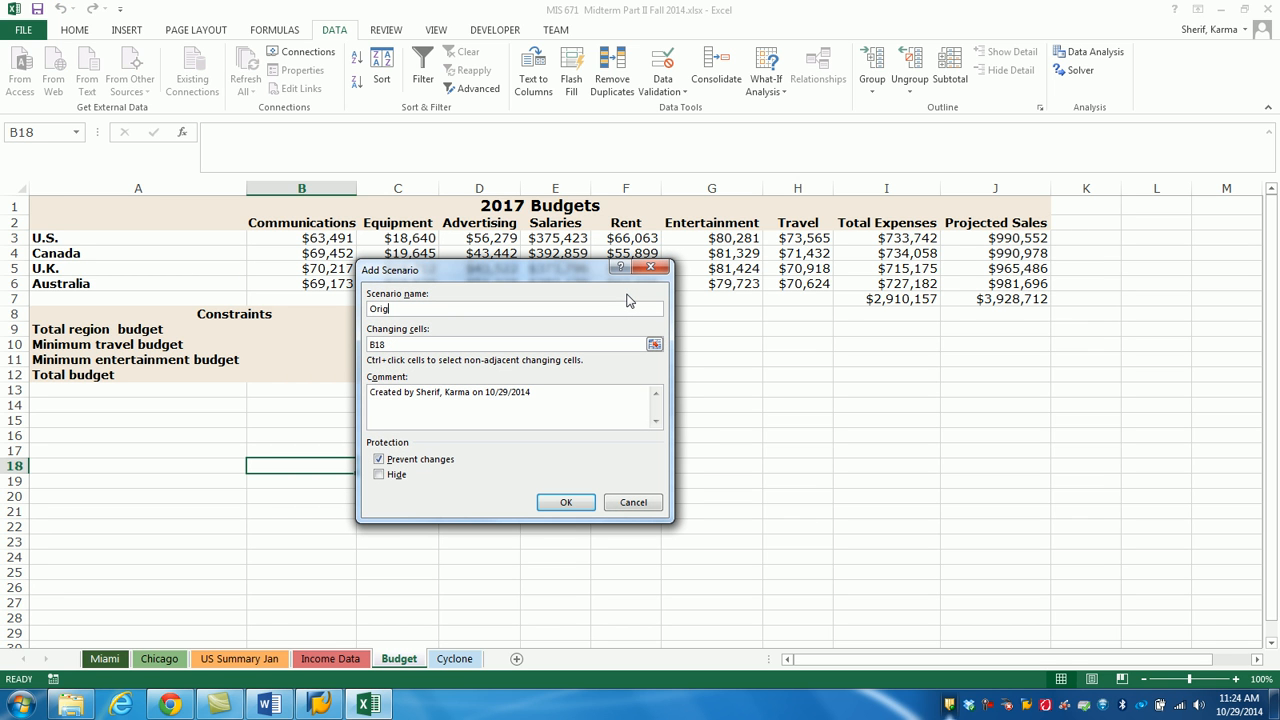
{"action": "type", "text": "inal Entertainment"}
Set the scenario's changing cells to the Entertainment amounts in G3:G6 and accept the definition.
{"action": "left_click", "coordinate": [398, 344]}
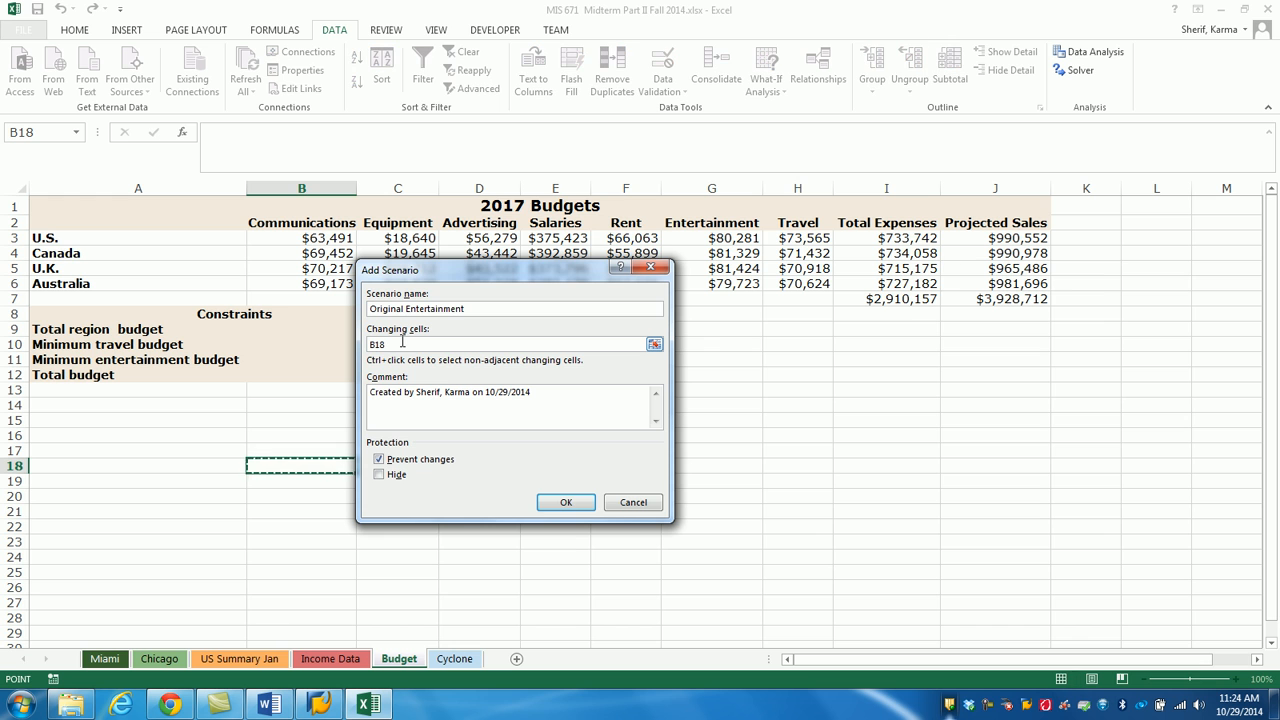
{"action": "key", "text": "BackSpace"}
{"action": "key", "text": "BackSpace"}
{"action": "key", "text": "BackSpace"}
{"action": "left_click_drag", "start_coordinate": [466, 268], "coordinate": [707, 369]}
{"action": "left_click_drag", "start_coordinate": [737, 239], "coordinate": [736, 283]}
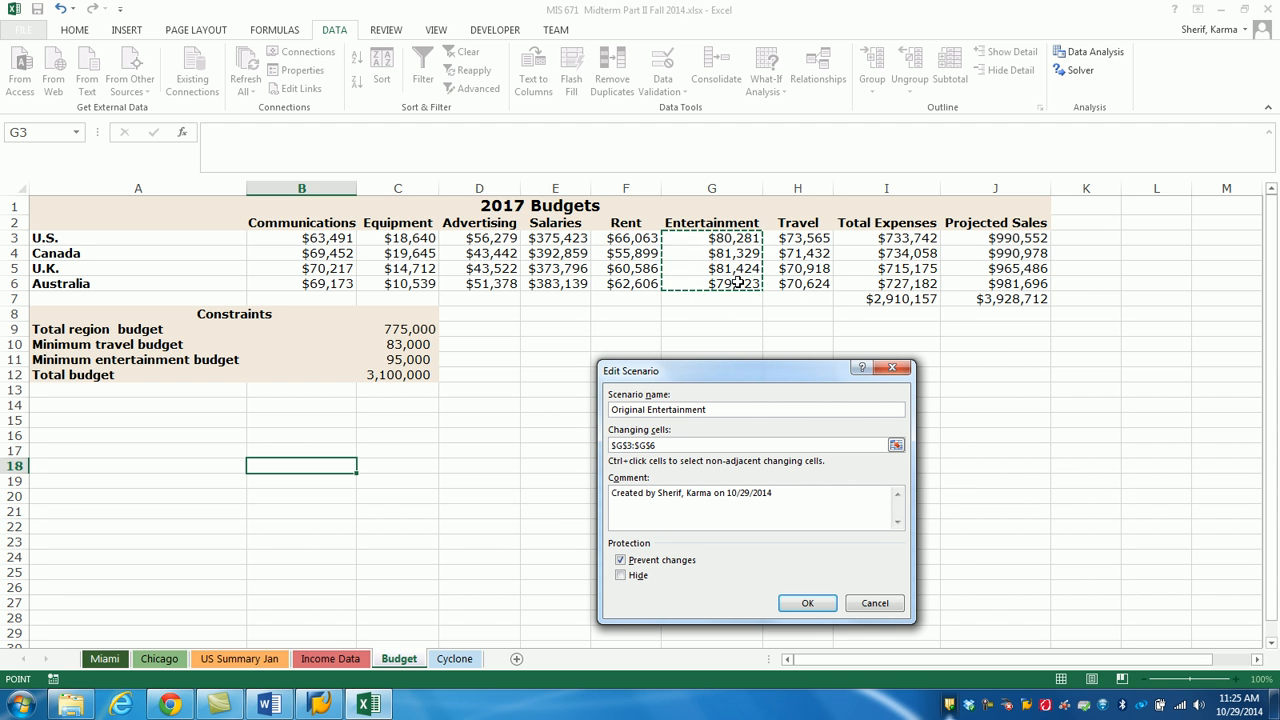
{"action": "left_click", "coordinate": [806, 608]}
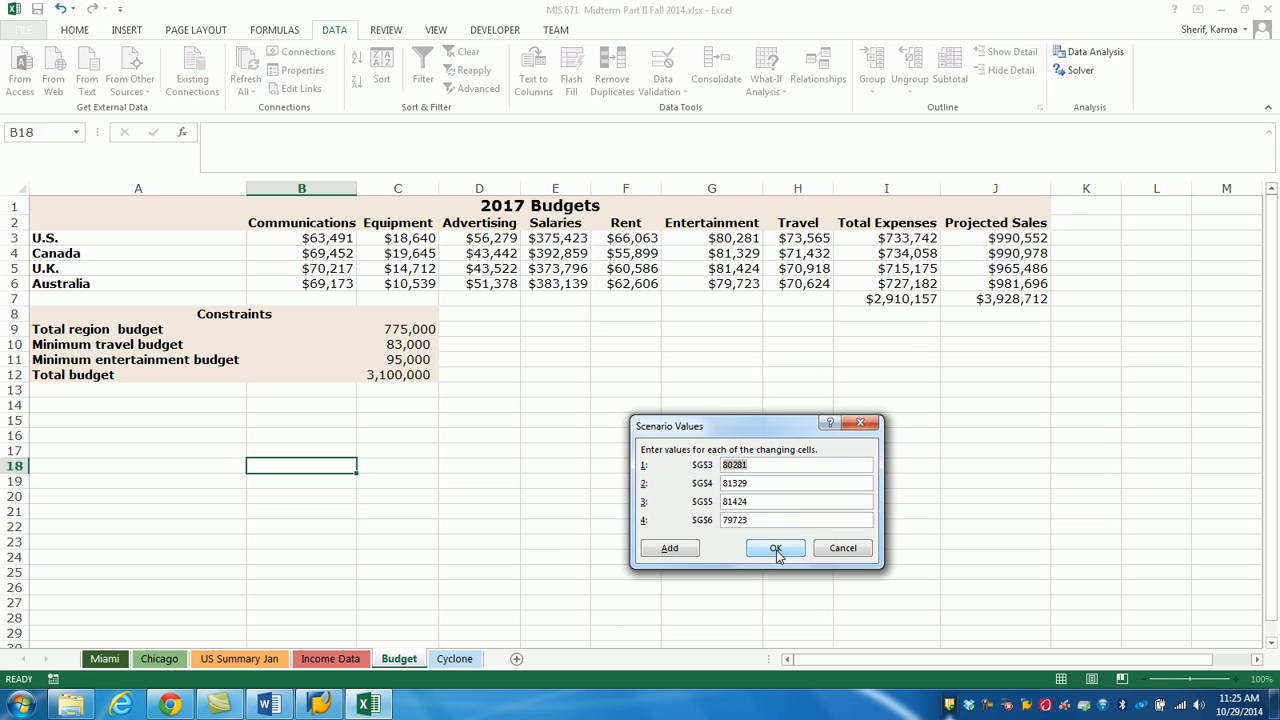
Keep the original scenario's values and add a second scenario named "Aggressive Entertainment" with the same changing cells.
{"action": "left_click", "coordinate": [687, 558]}
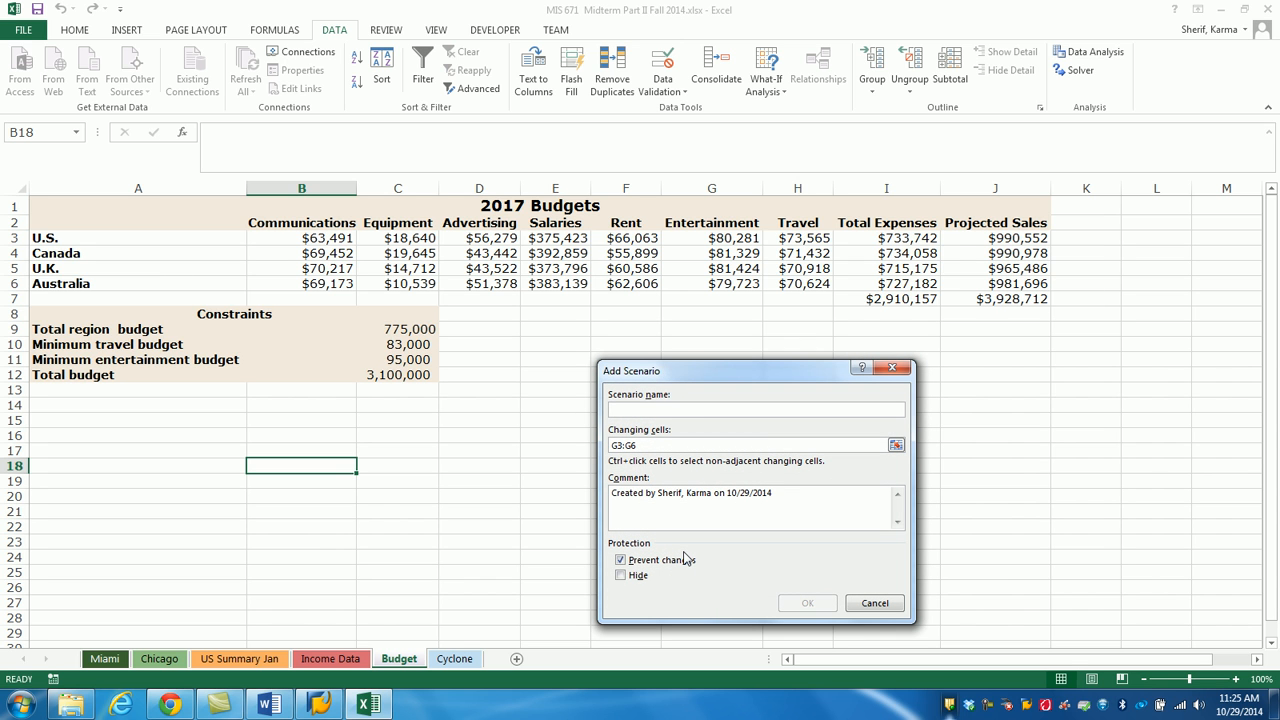
{"action": "type", "text": "Aggressive Entertainment"}
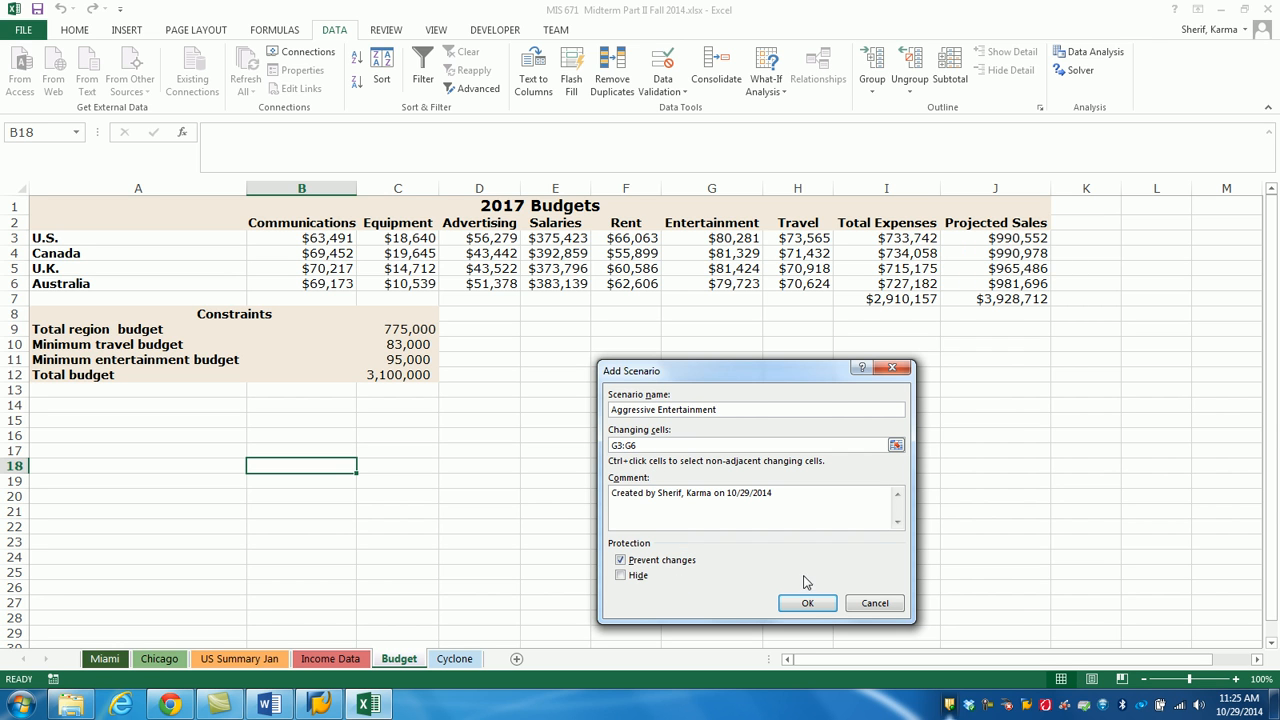
{"action": "left_click", "coordinate": [807, 606]}
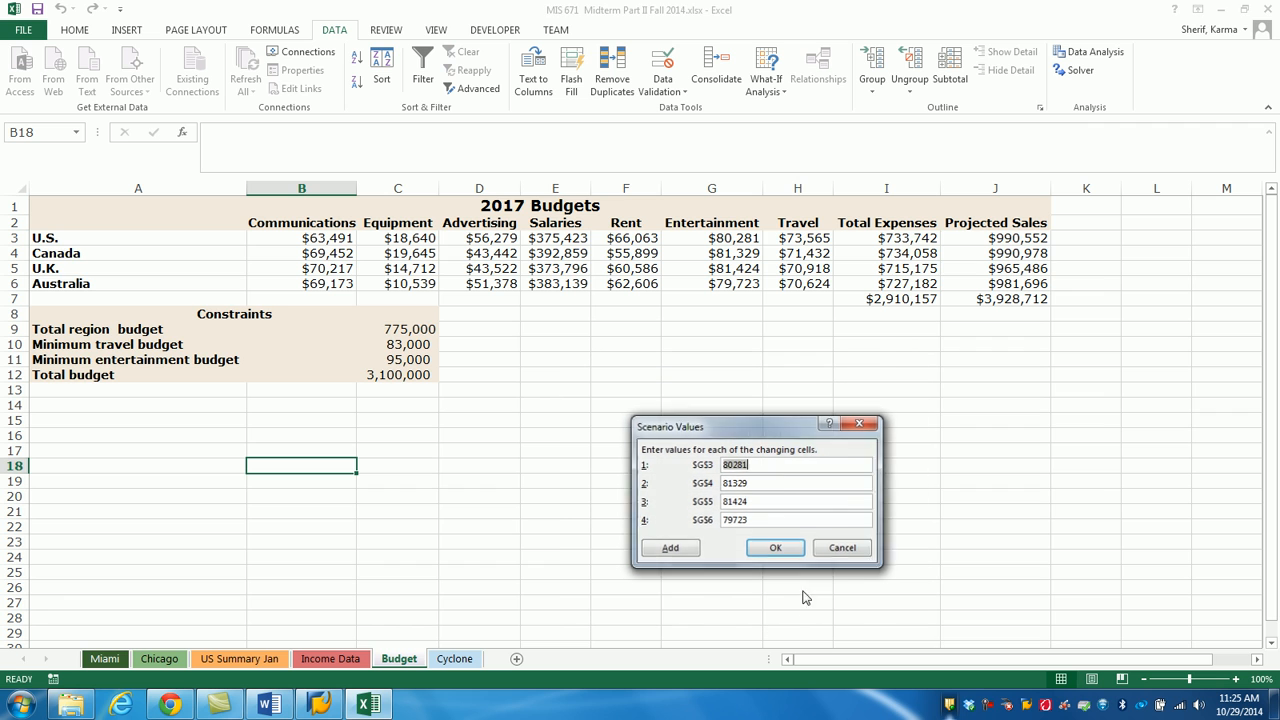
Set the Aggressive Entertainment scenario values to 90281 for G3 and 91329 for G4.
{"action": "left_click", "coordinate": [731, 465]}
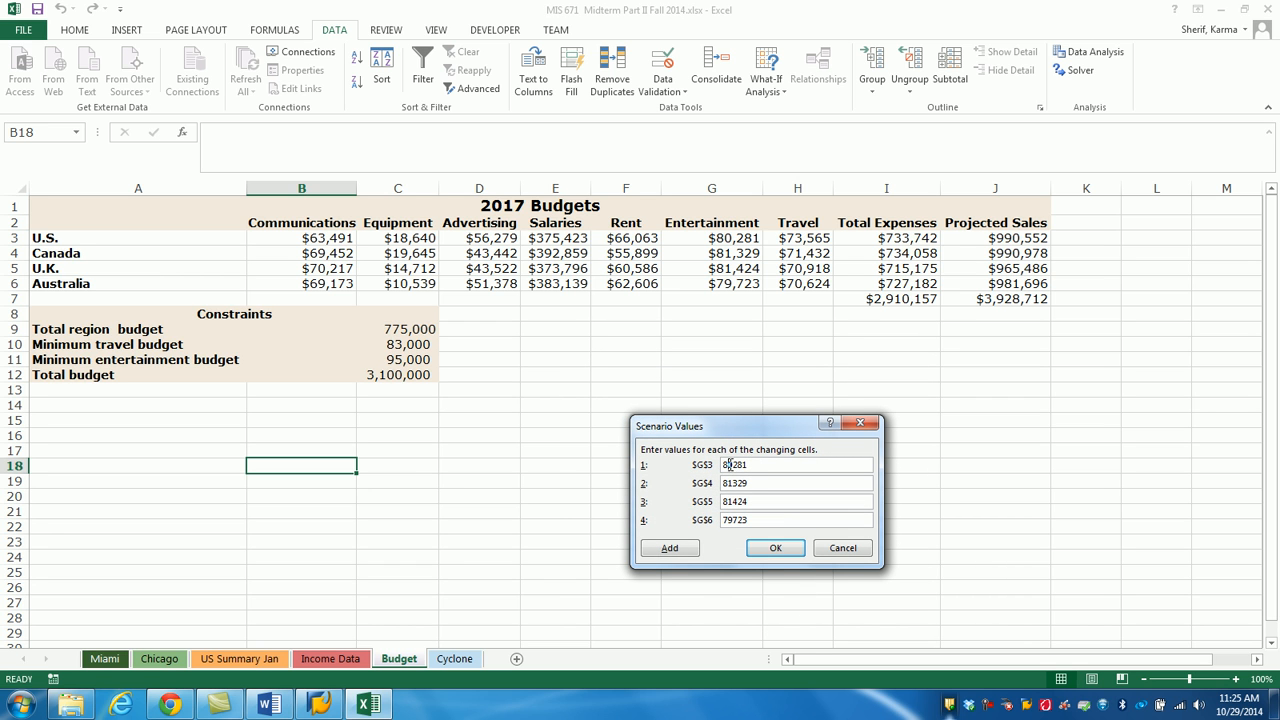
{"action": "key", "text": "BackSpace"}
{"action": "type", "text": "9"}
{"action": "left_click", "coordinate": [731, 484]}
{"action": "key", "text": "BackSpace"}
{"action": "type", "text": "0"}
{"action": "key", "text": "BackSpace"}
{"action": "type", "text": "9"}
Set the scenario values to 91424 for G5 and 89723 for G6, save the scenario and close the Scenario Manager.
{"action": "left_click", "coordinate": [728, 501]}
{"action": "key", "text": "BackSpace"}
{"action": "type", "text": "9"}
{"action": "left_click", "coordinate": [728, 519]}
{"action": "key", "text": "BackSpace"}
{"action": "type", "text": "8"}
{"action": "left_click", "coordinate": [776, 549]}
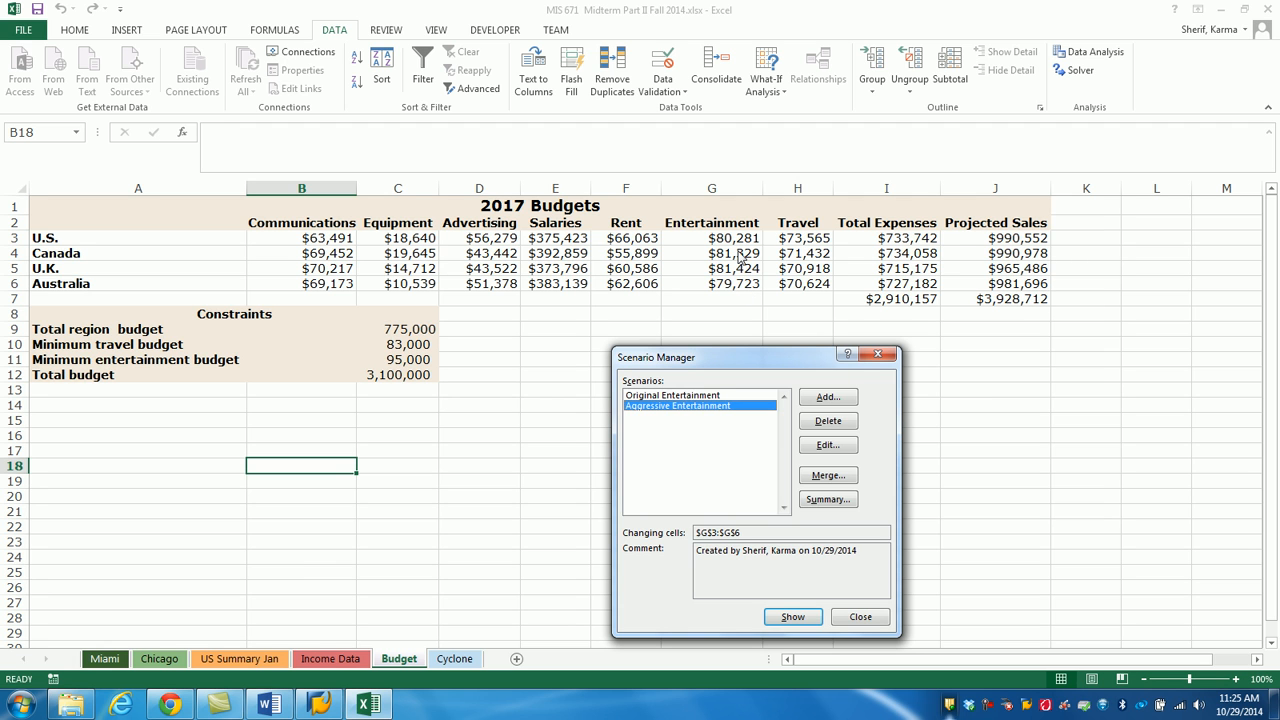
{"action": "left_click", "coordinate": [862, 616]}
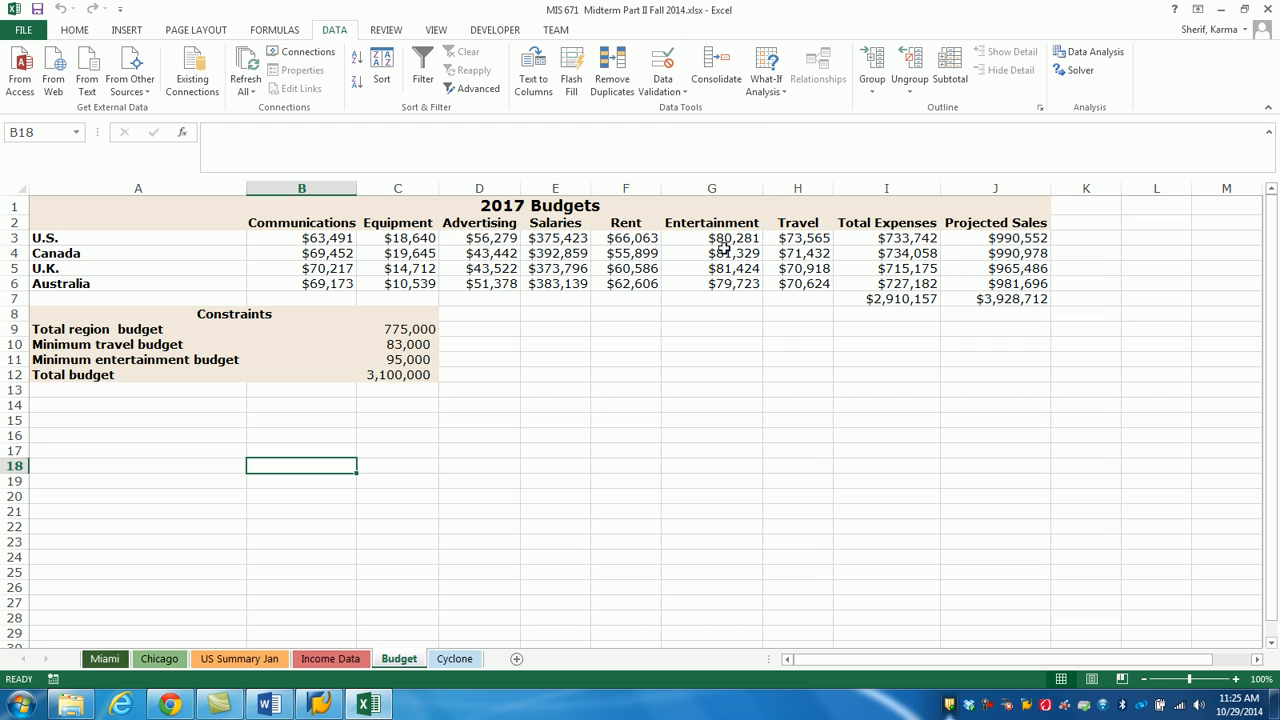
Name the Entertainment cells G3 as US and G4 as Canada.
{"action": "left_click", "coordinate": [729, 240]}
{"action": "left_click", "coordinate": [32, 131]}
{"action": "type", "text": "US"}
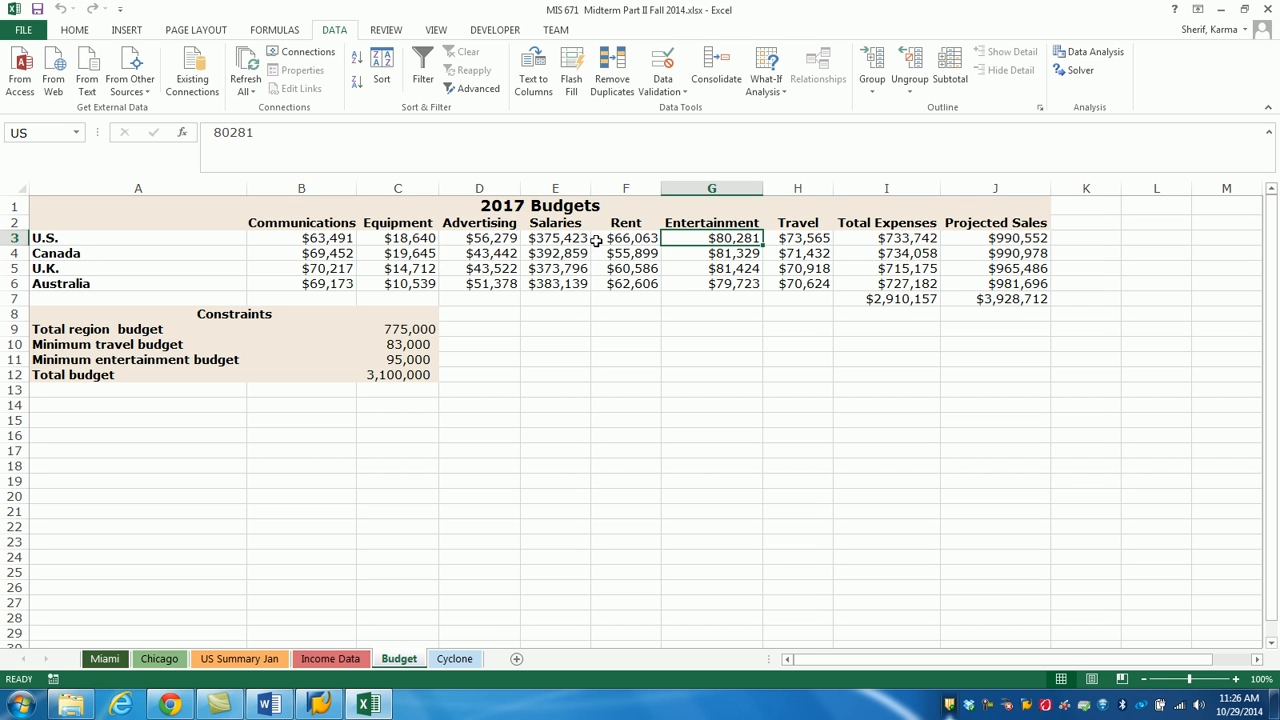
{"action": "left_click", "coordinate": [730, 258]}
{"action": "left_click", "coordinate": [53, 136]}
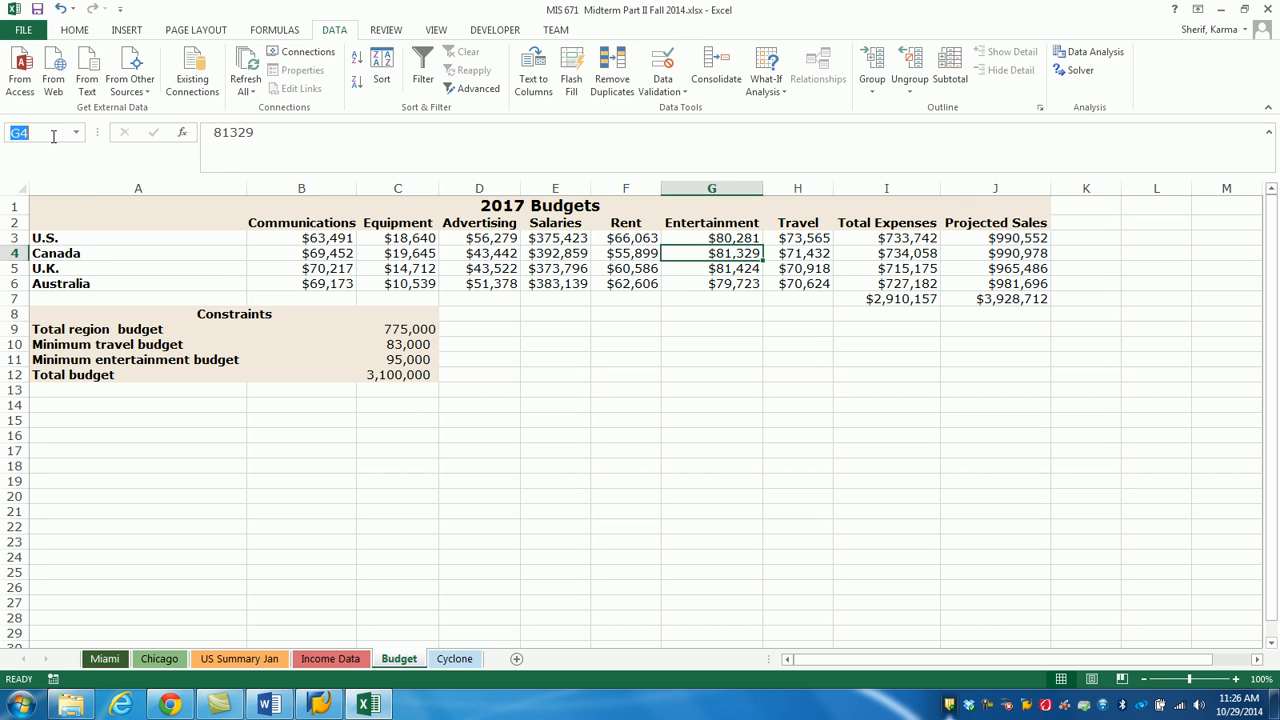
{"action": "type", "text": "Canada"}
{"action": "key", "text": "Return"}
Name the Entertainment cells G5 as UK and G6 as Australia.
{"action": "left_click", "coordinate": [722, 271]}
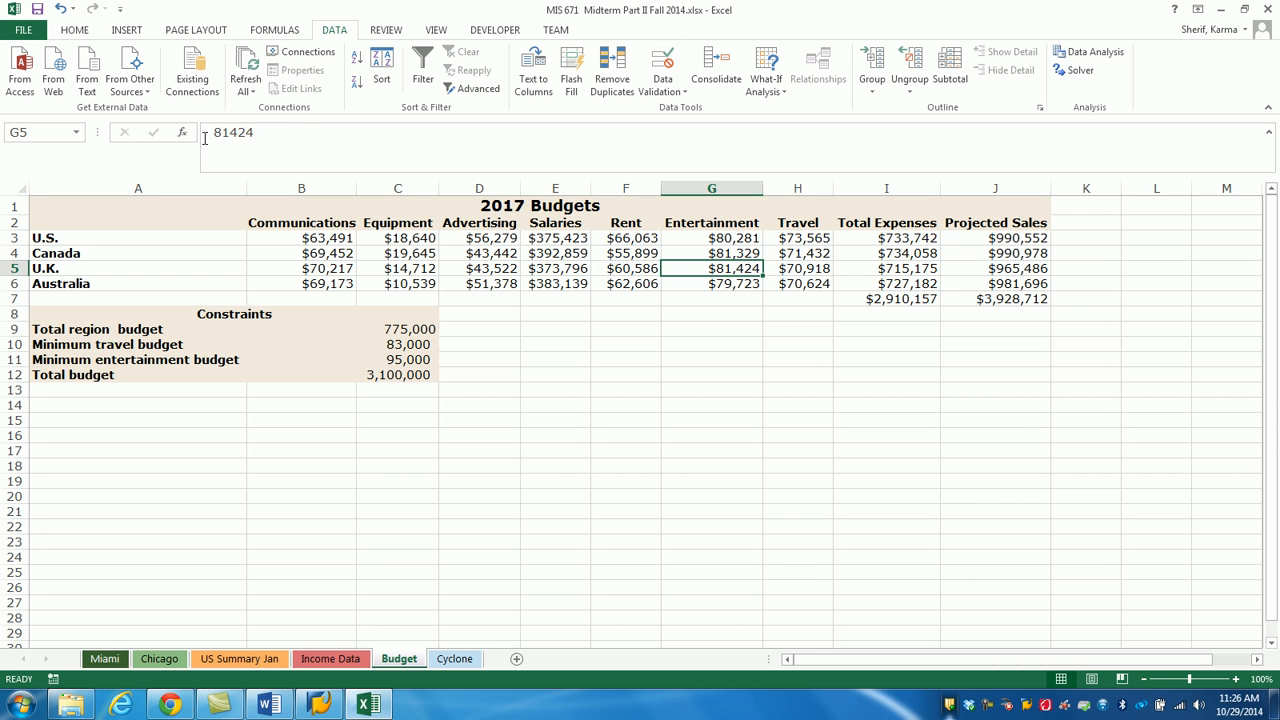
{"action": "left_click", "coordinate": [51, 134]}
{"action": "type", "text": "UK"}
{"action": "key", "text": "Return"}
{"action": "left_click", "coordinate": [724, 288]}
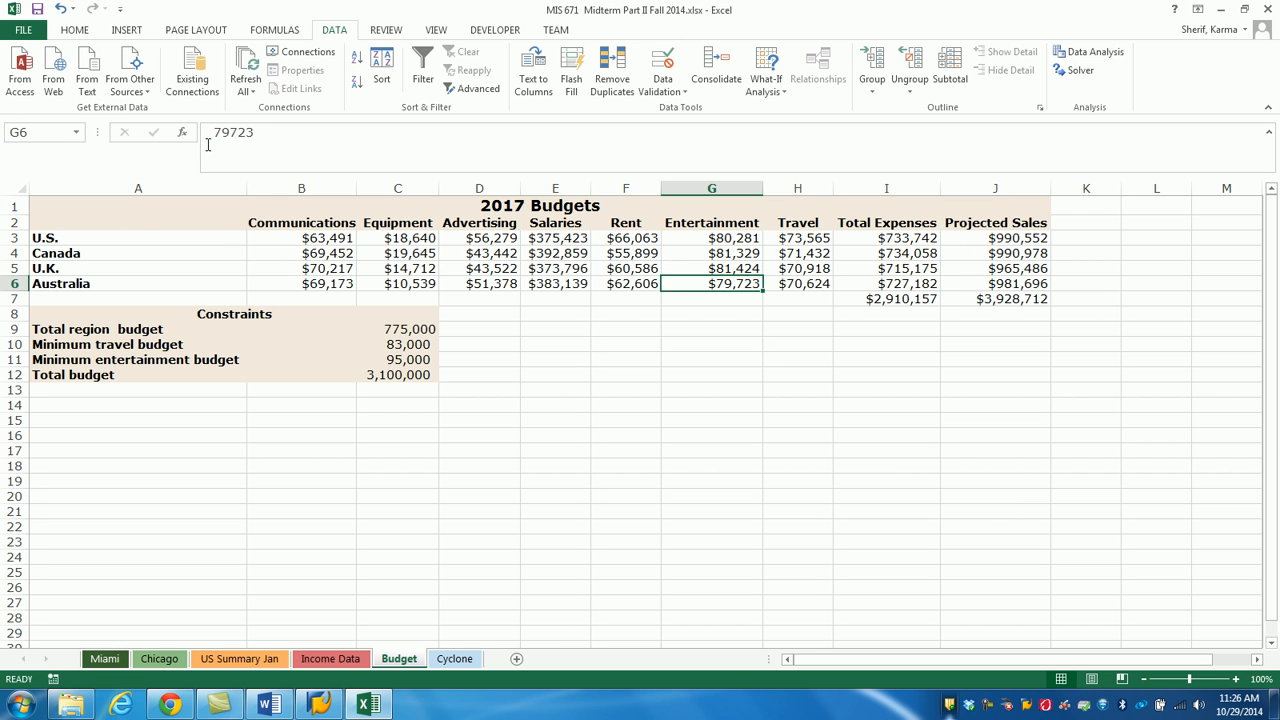
{"action": "left_click", "coordinate": [33, 131]}
{"action": "type", "text": "Australia"}
{"action": "key", "text": "Return"}
Name the Total Expenses sum cell I7 as Total_Expenses.
{"action": "left_click", "coordinate": [903, 301]}
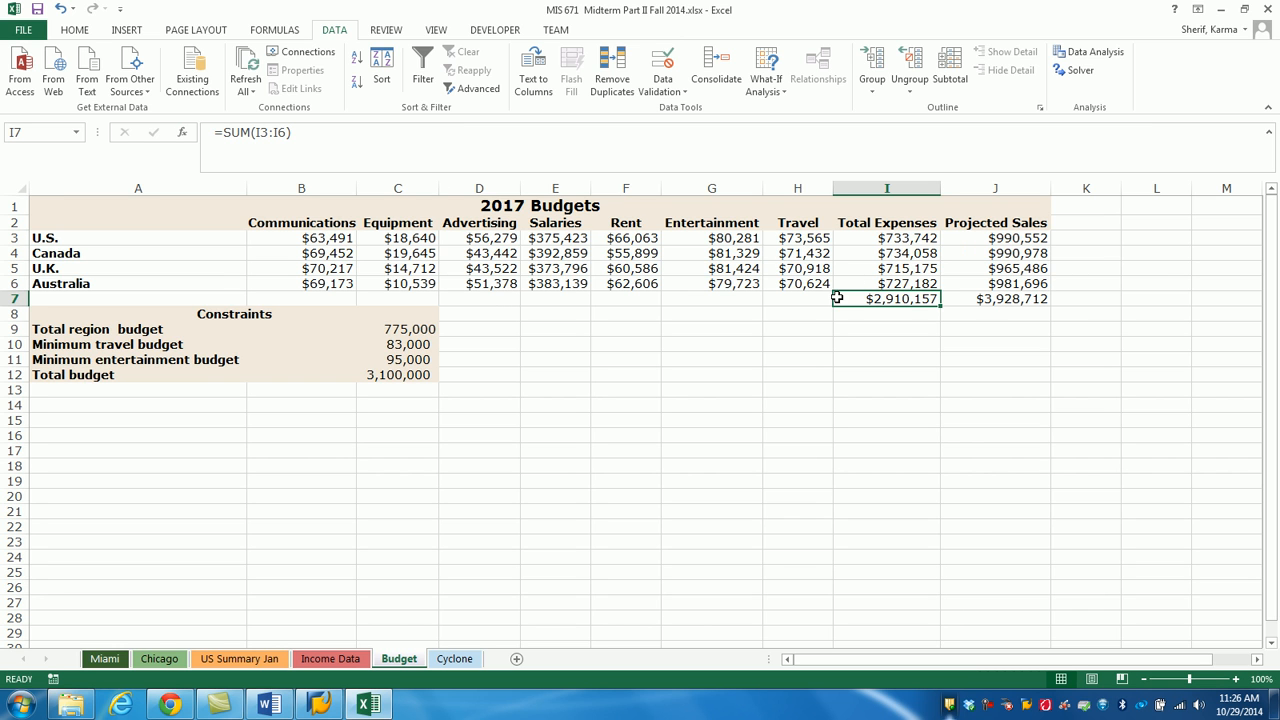
{"action": "left_click", "coordinate": [43, 131]}
{"action": "type", "text": "T"}
{"action": "type", "text": "otal"}
{"action": "type", "text": "_Ex"}
{"action": "type", "text": "penses"}
{"action": "key", "text": "Return"}
Generate a scenario summary report with I7 as the result cell.
{"action": "left_click", "coordinate": [779, 93]}
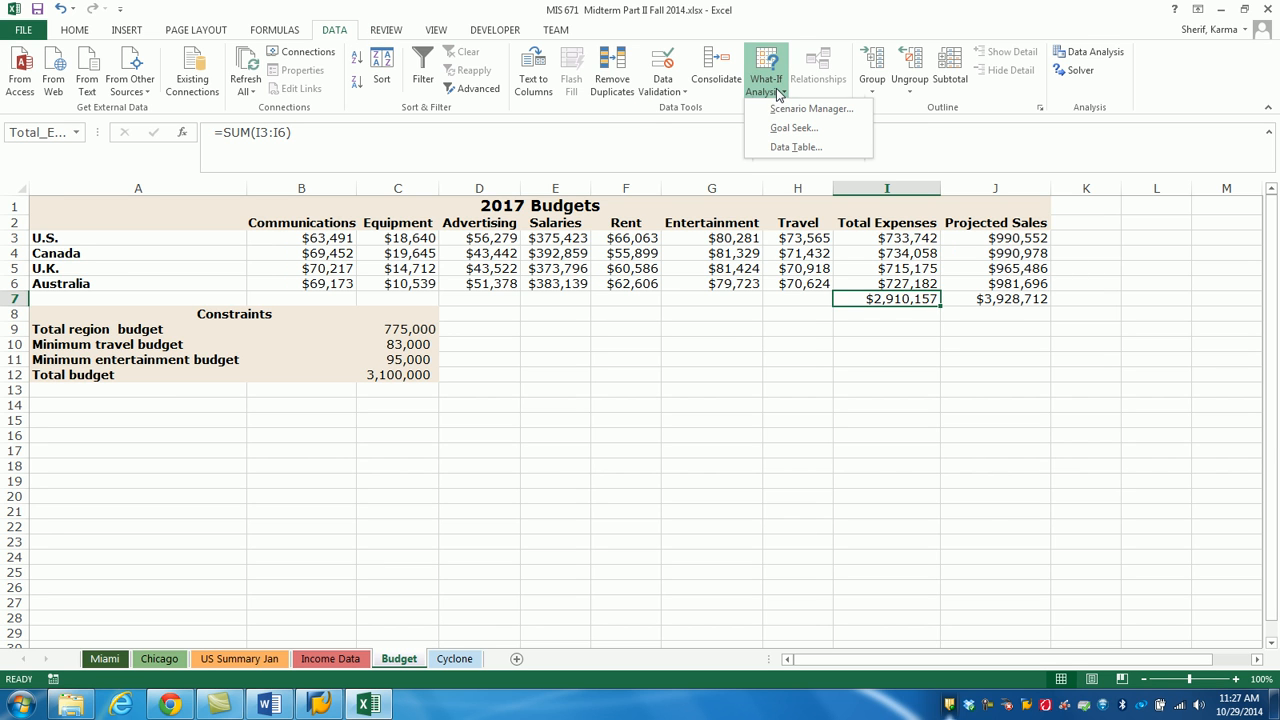
{"action": "left_click", "coordinate": [797, 116]}
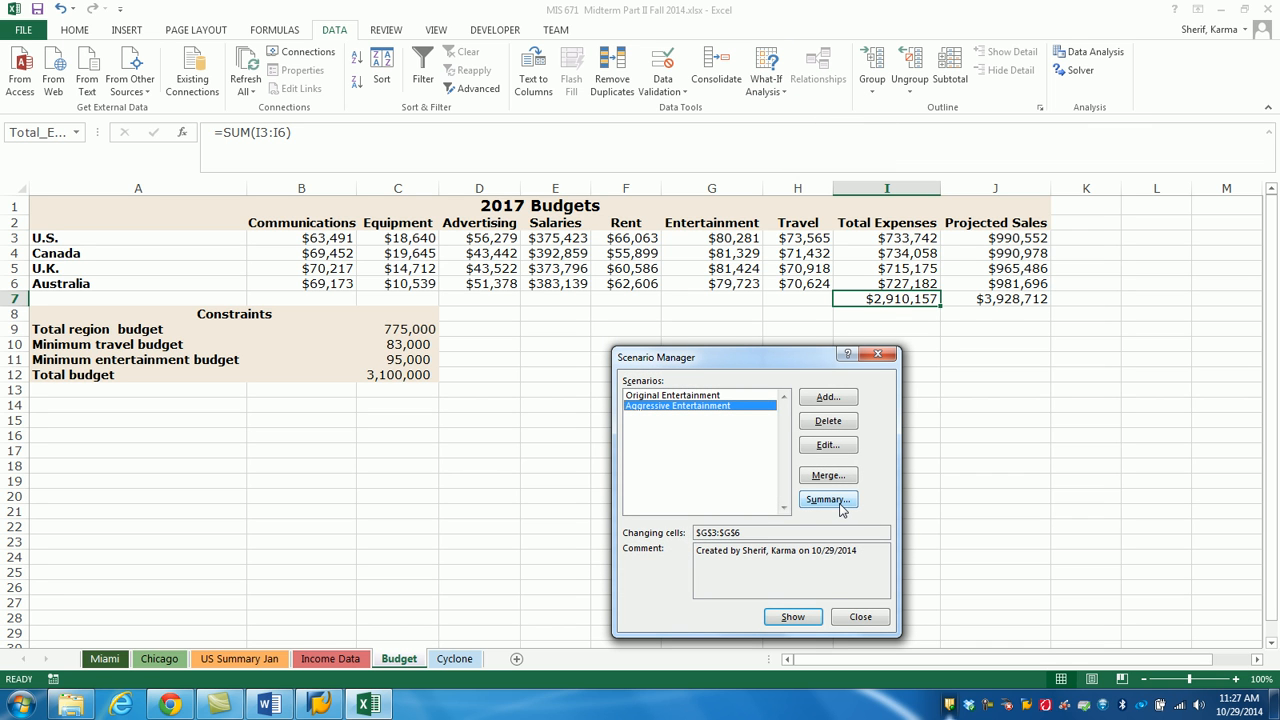
{"action": "left_click", "coordinate": [828, 499]}
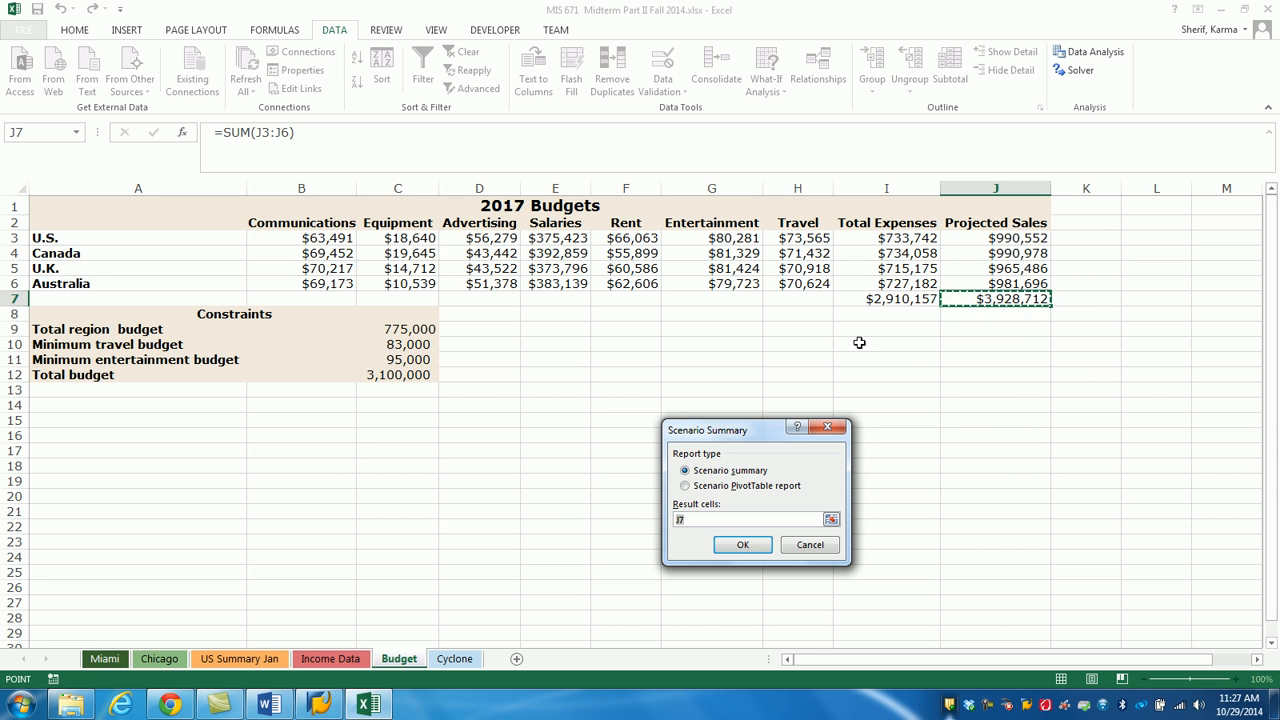
{"action": "left_click", "coordinate": [912, 300]}
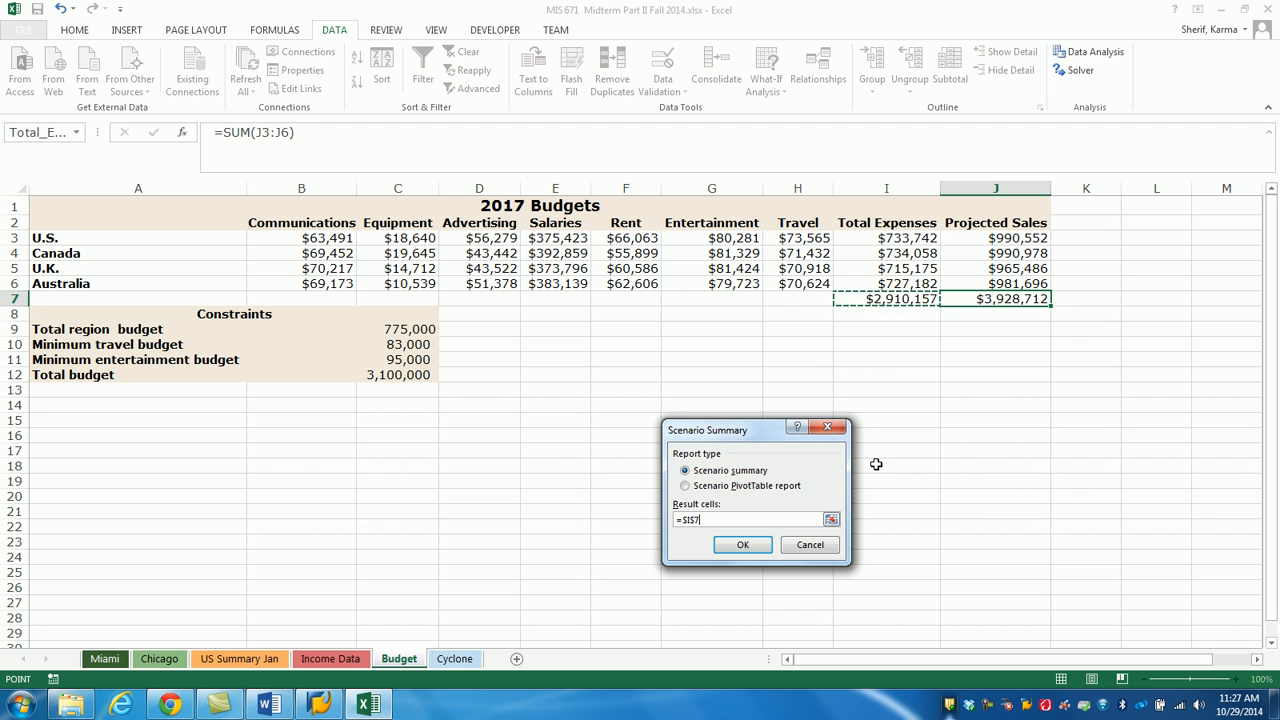
{"action": "left_click", "coordinate": [742, 546]}
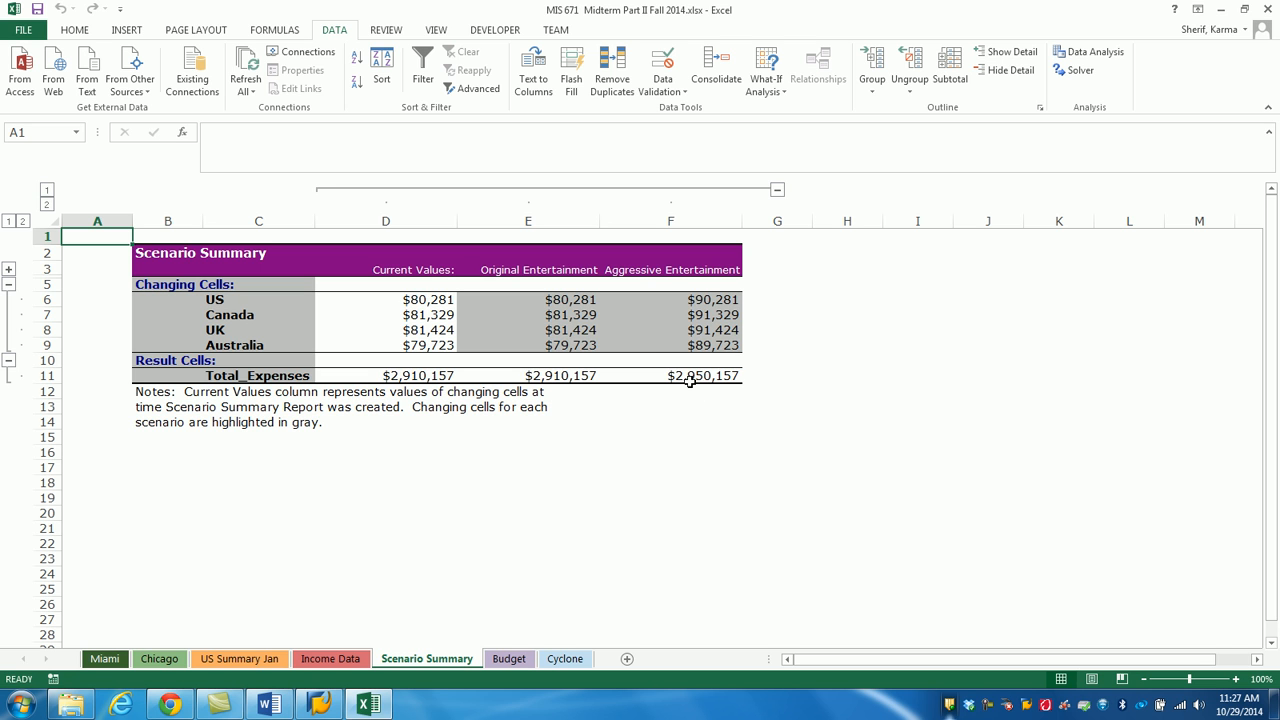
Delete the Current Values column D from the Scenario Summary sheet.
{"action": "left_click", "coordinate": [411, 219]}
{"action": "right_click", "coordinate": [413, 221]}
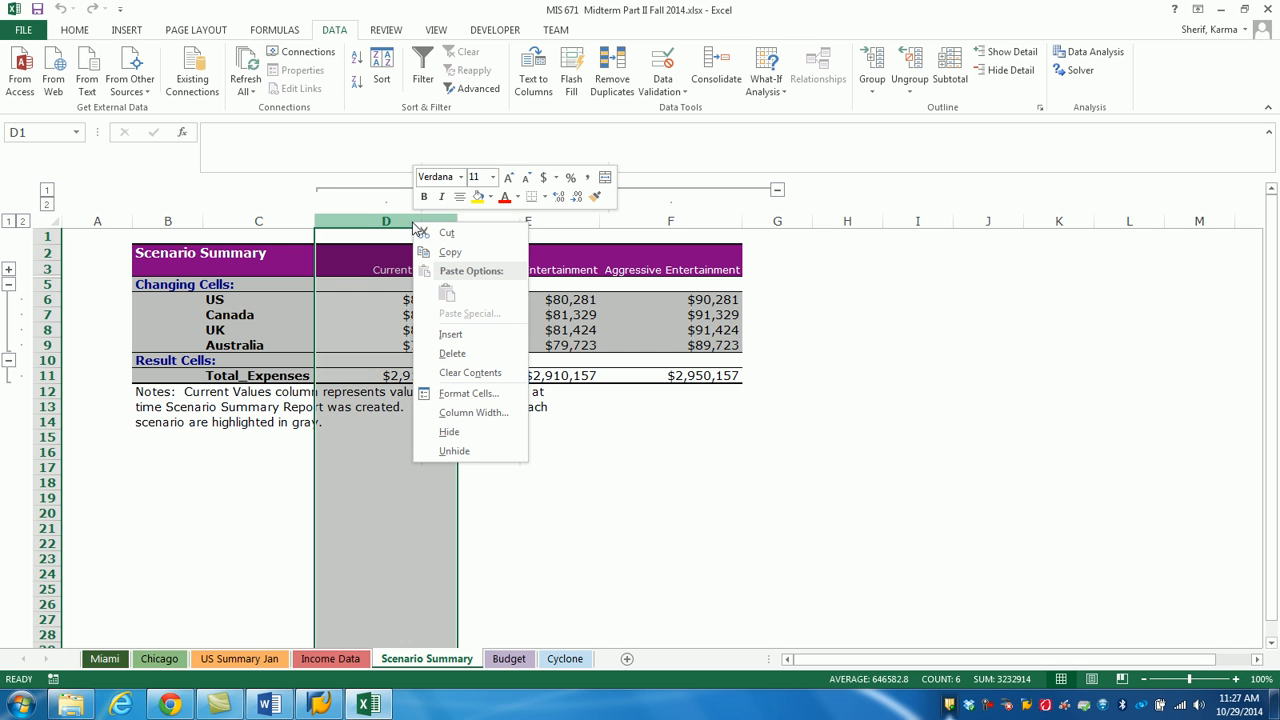
{"action": "left_click", "coordinate": [472, 357]}
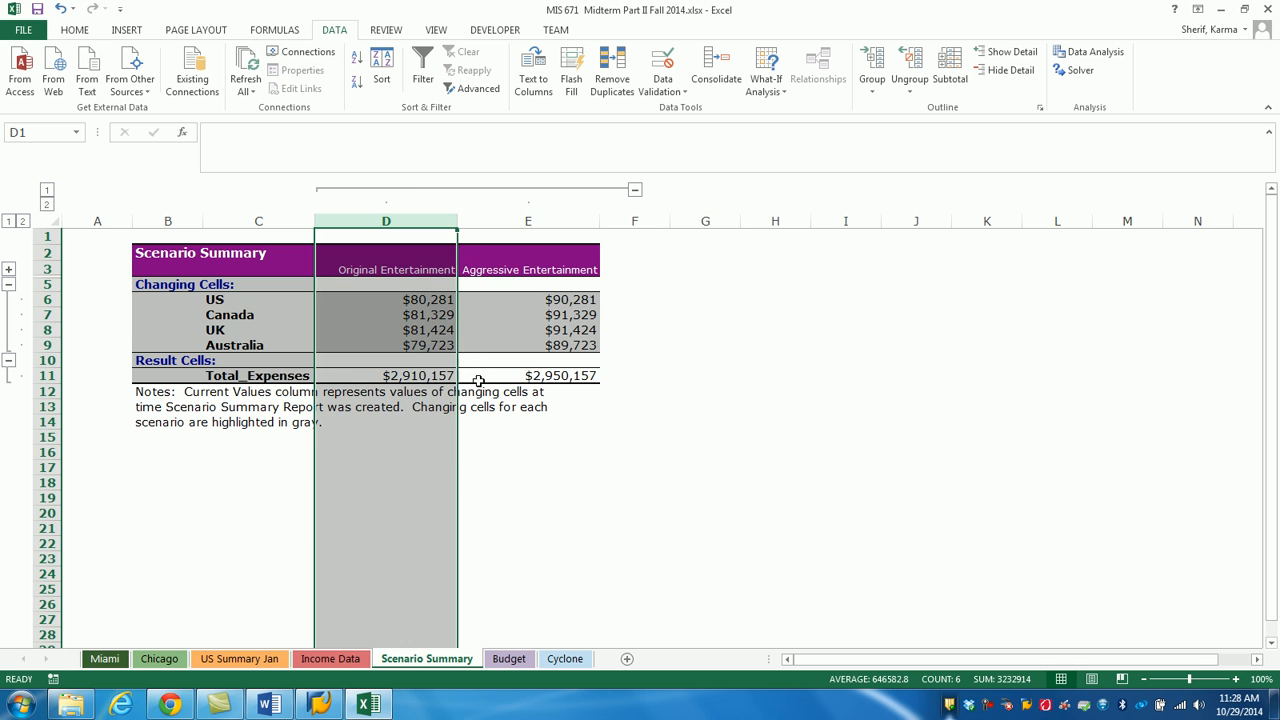
{"action": "left_click", "coordinate": [600, 465]}
Clear the notes text below the scenario summary table in B12:C14.
{"action": "left_click", "coordinate": [137, 394]}
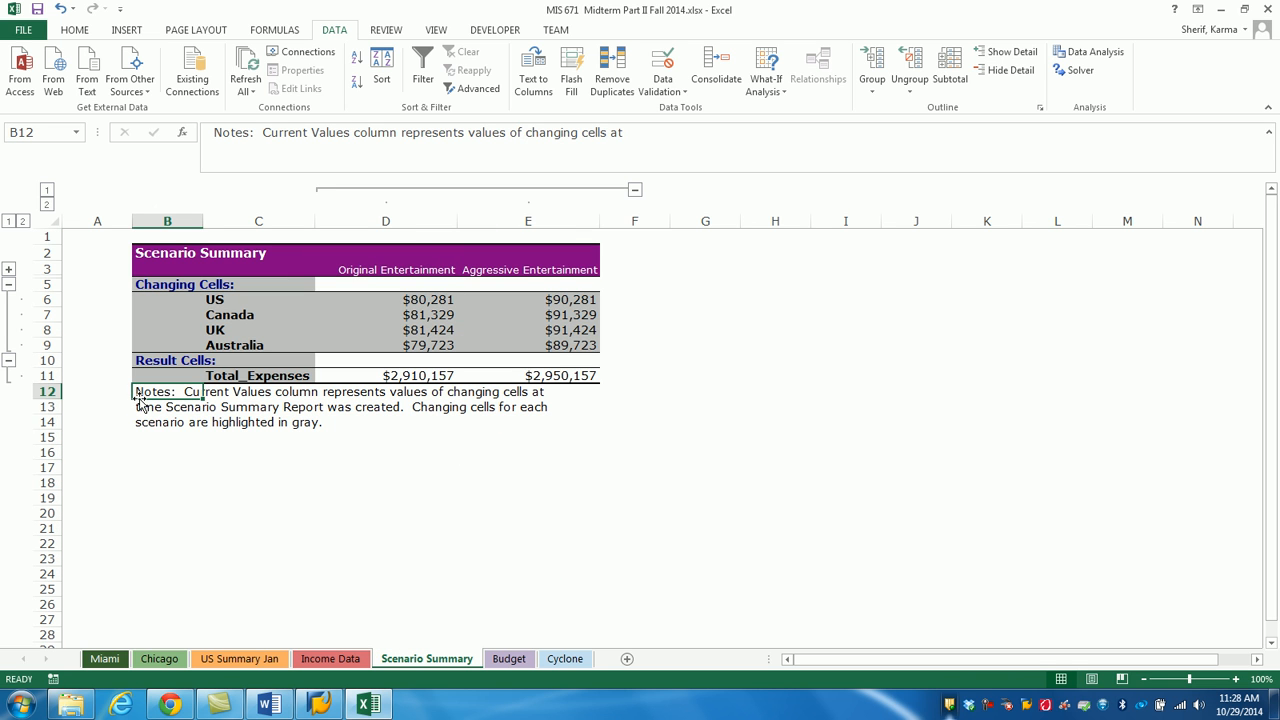
{"action": "left_click_drag", "start_coordinate": [141, 397], "coordinate": [226, 417]}
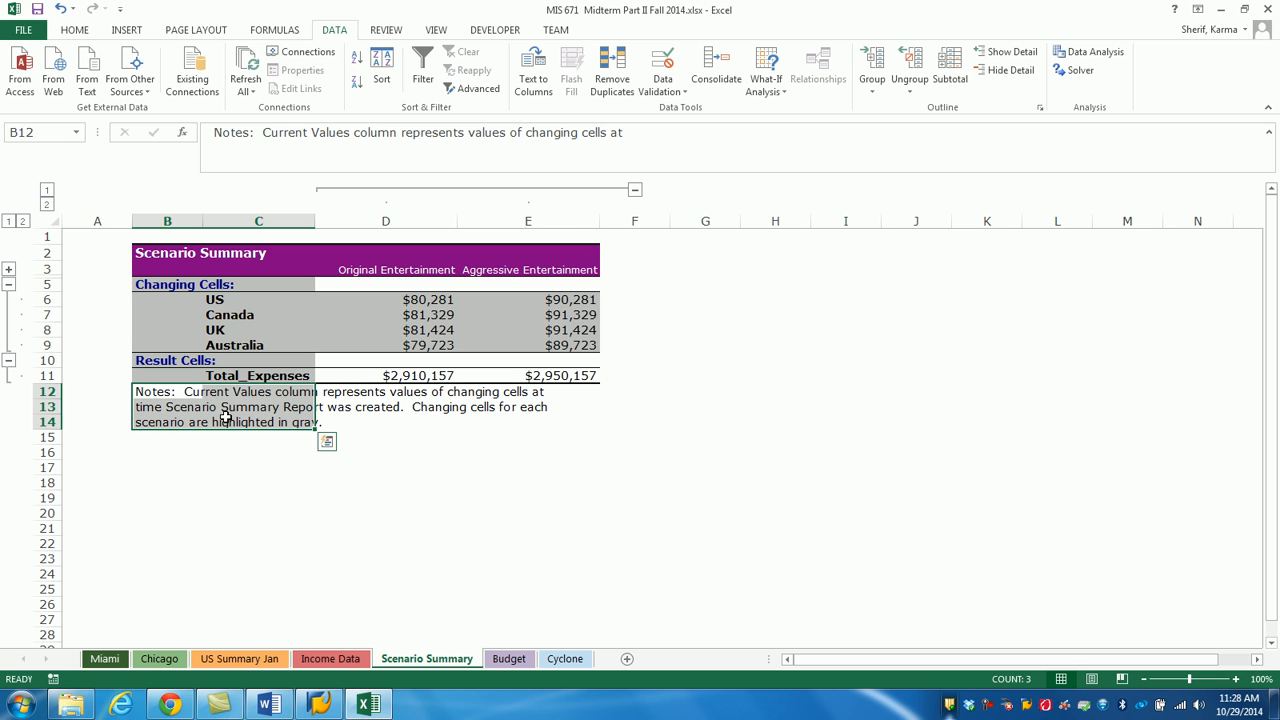
{"action": "key", "text": "Delete"}
{"action": "left_click", "coordinate": [403, 426]}
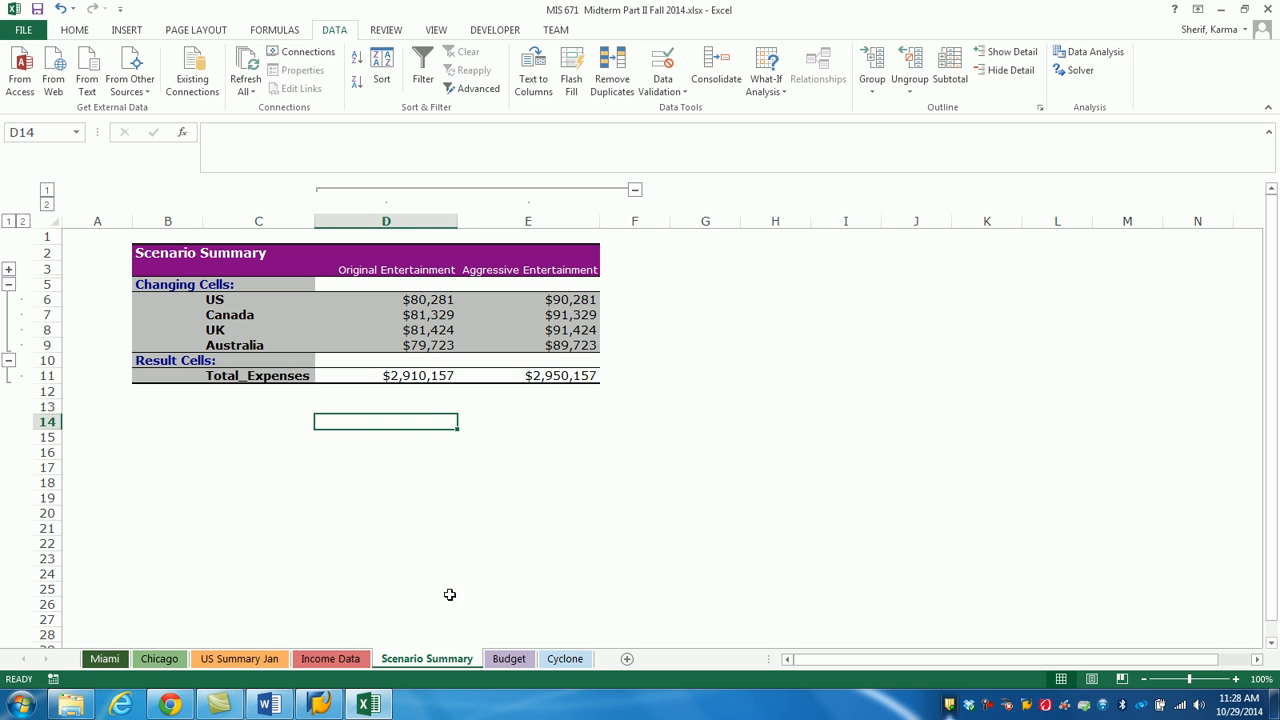
On the Budget sheet, set up Solver with objective I7 at a value of 3100000, changing variable cells G3:H6.
{"action": "left_click", "coordinate": [511, 660]}
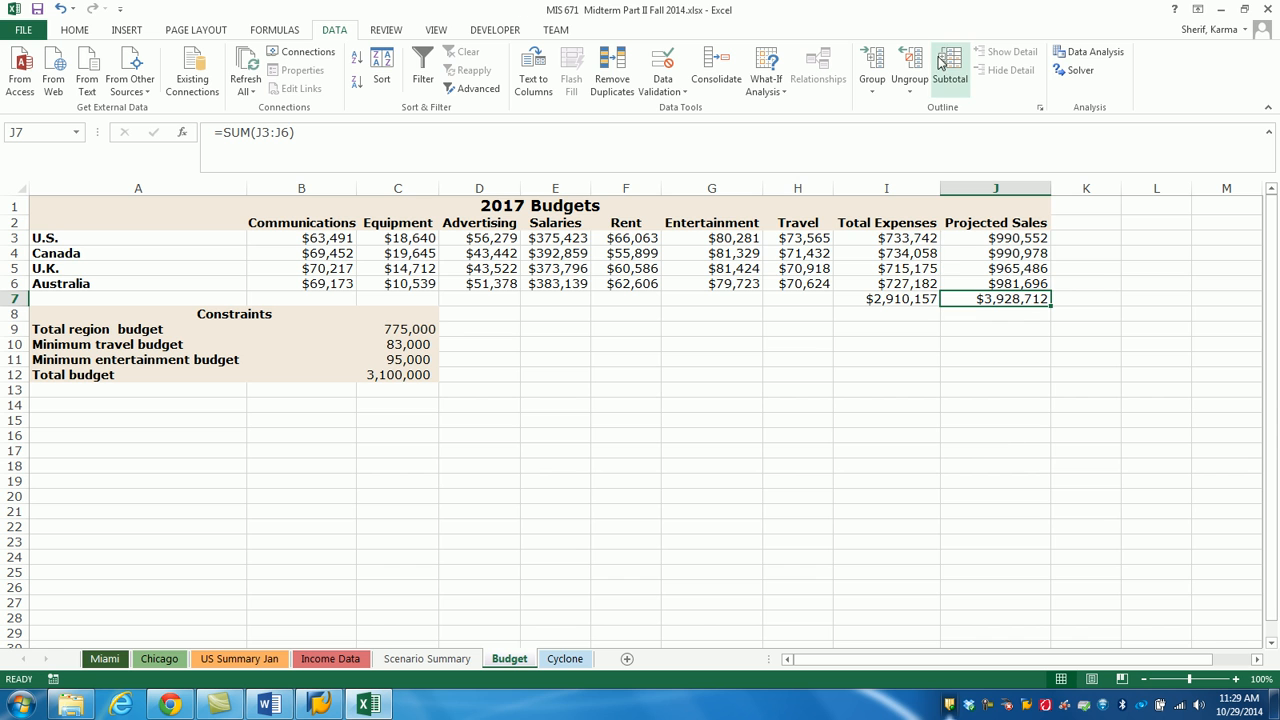
{"action": "left_click", "coordinate": [1075, 71]}
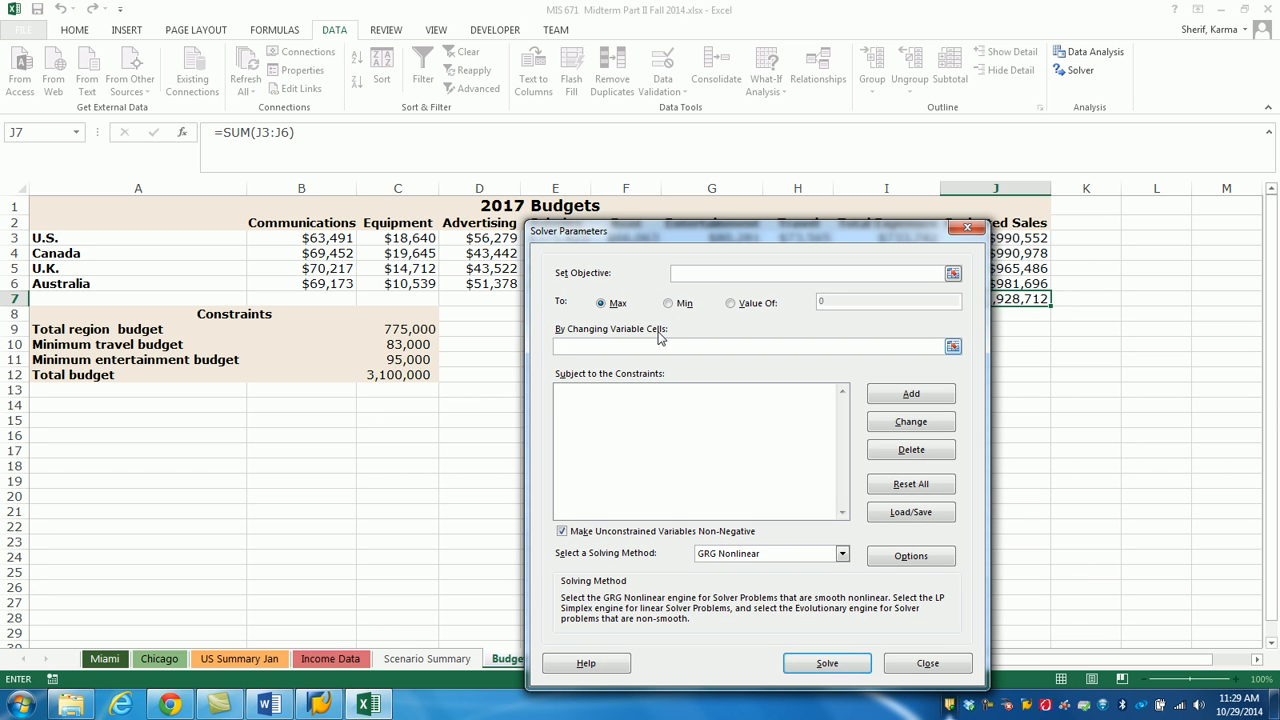
{"action": "left_click_drag", "start_coordinate": [719, 226], "coordinate": [588, 241]}
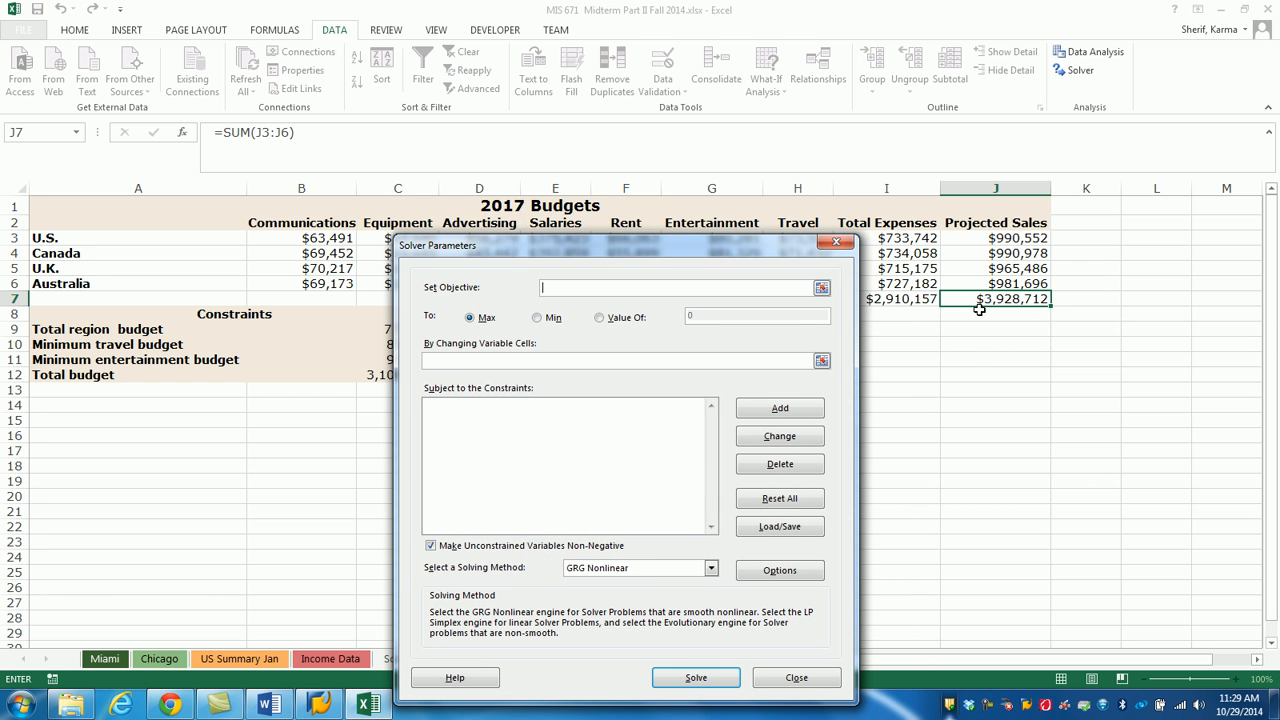
{"action": "left_click", "coordinate": [912, 300]}
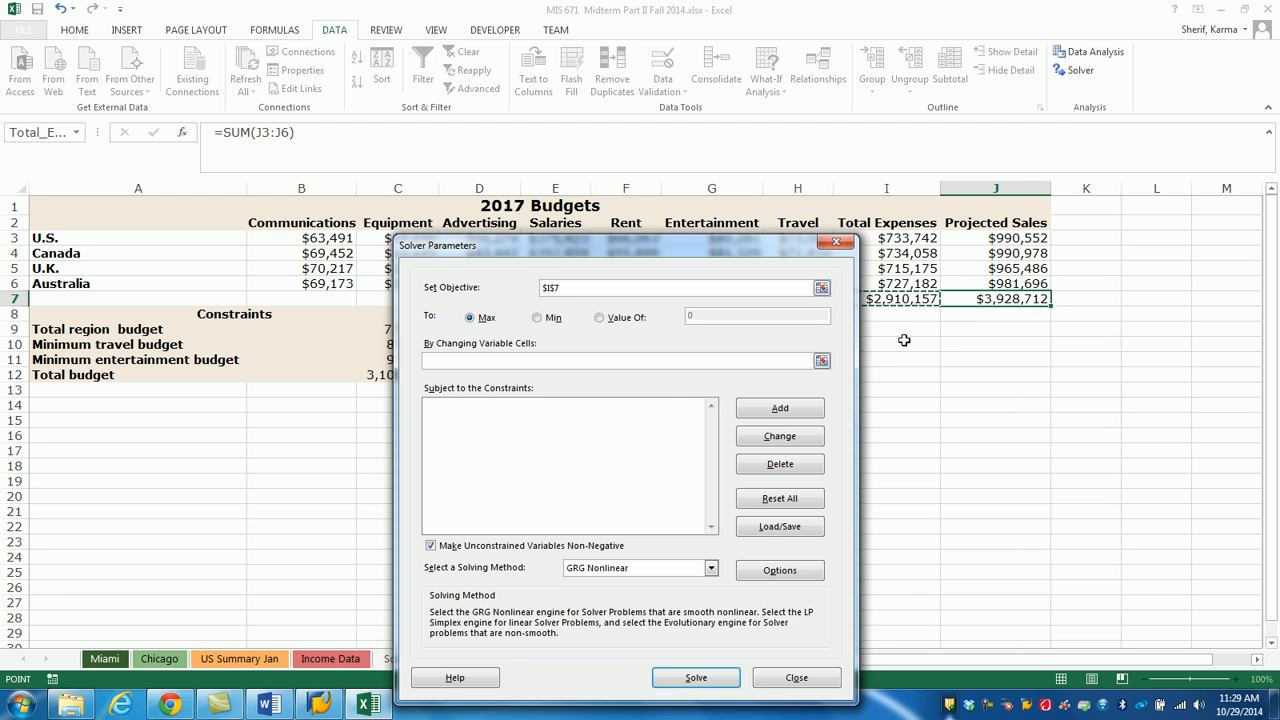
{"action": "left_click", "coordinate": [599, 318]}
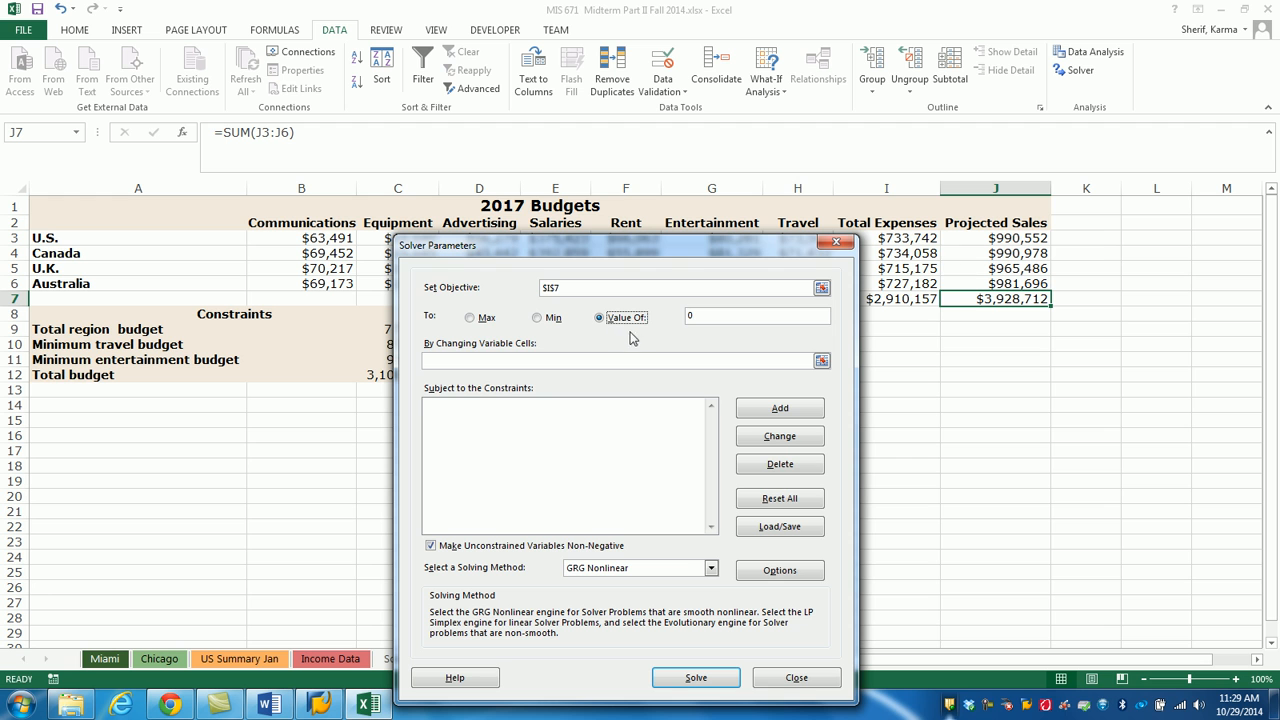
{"action": "left_click_drag", "start_coordinate": [578, 245], "coordinate": [649, 361]}
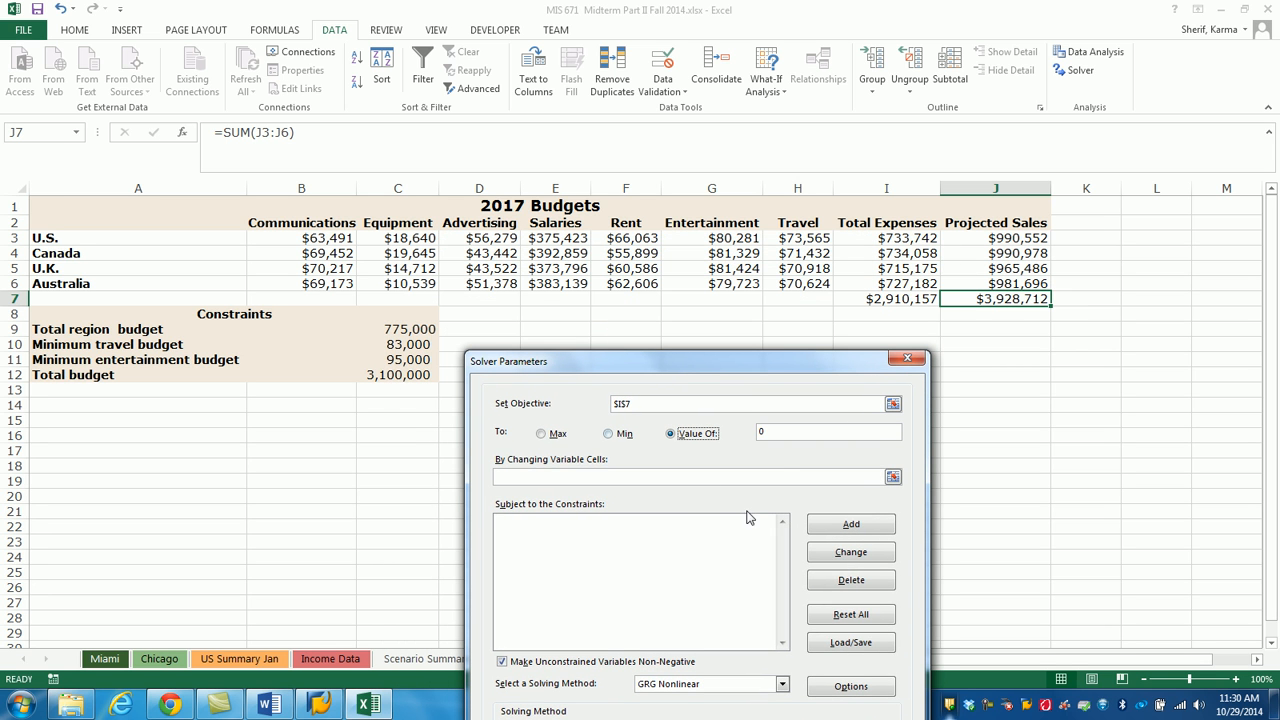
{"action": "left_click", "coordinate": [771, 431]}
{"action": "key", "text": "BackSpace"}
{"action": "type", "text": "3100000"}
{"action": "left_click", "coordinate": [612, 476]}
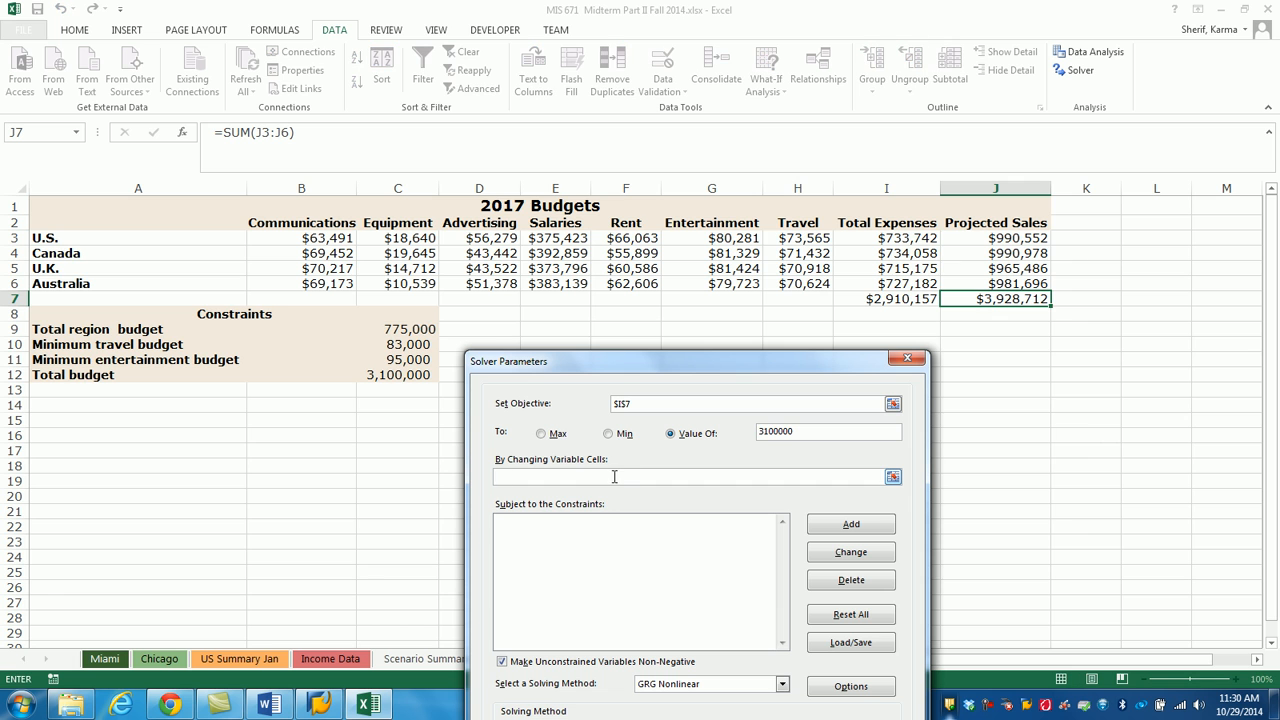
{"action": "left_click_drag", "start_coordinate": [735, 241], "coordinate": [806, 279]}
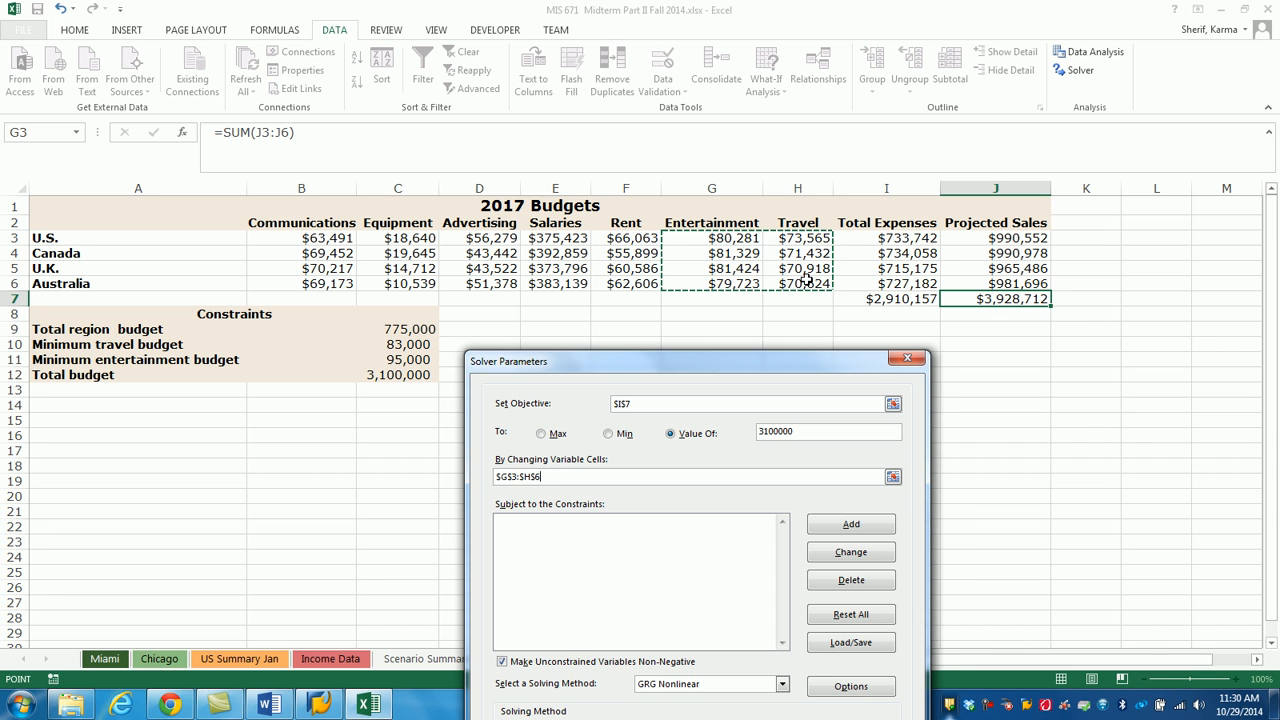
Add a Solver constraint making the regional Total Expenses I3:I6 equal to the total region budget in C9.
{"action": "left_click", "coordinate": [852, 528]}
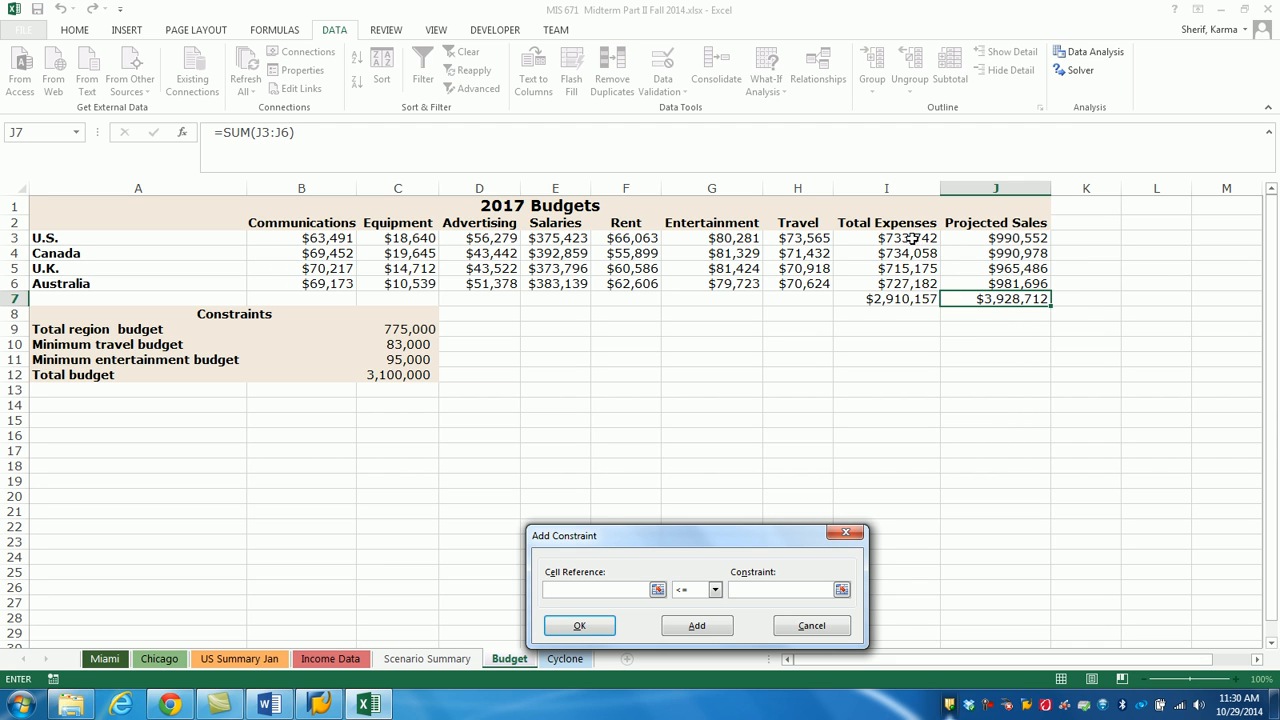
{"action": "left_click_drag", "start_coordinate": [907, 238], "coordinate": [912, 281]}
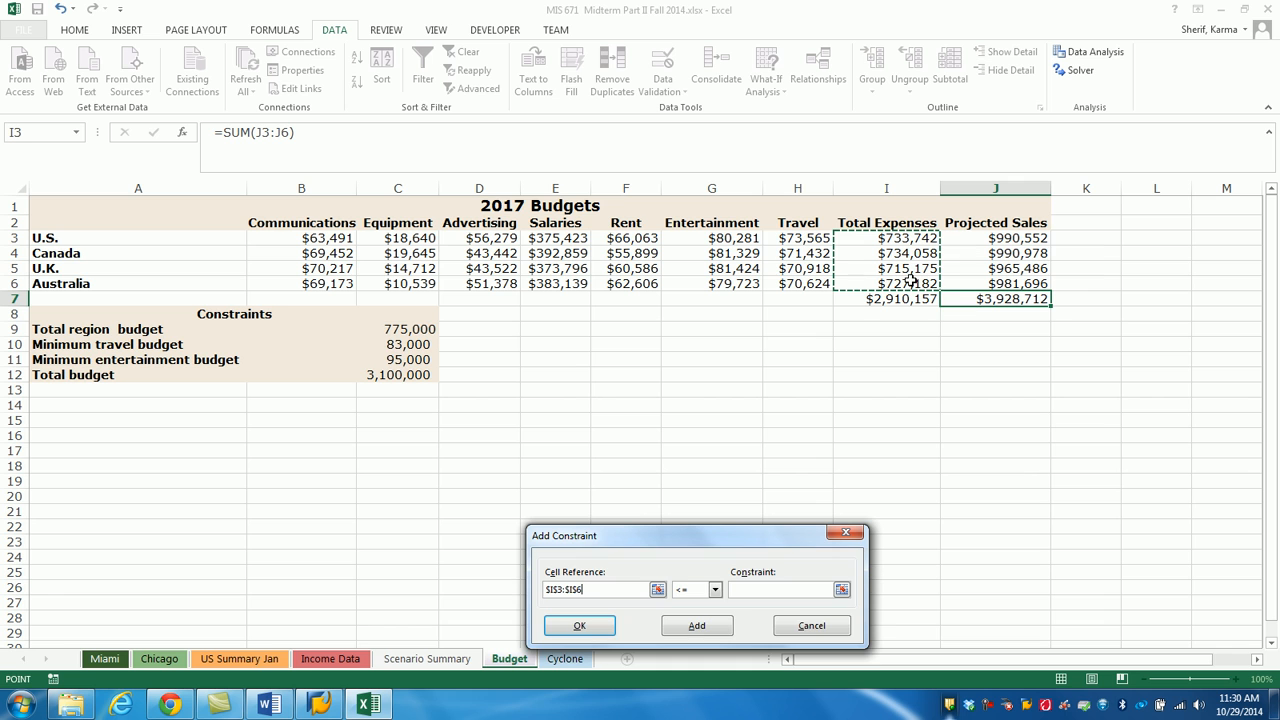
{"action": "left_click", "coordinate": [714, 590]}
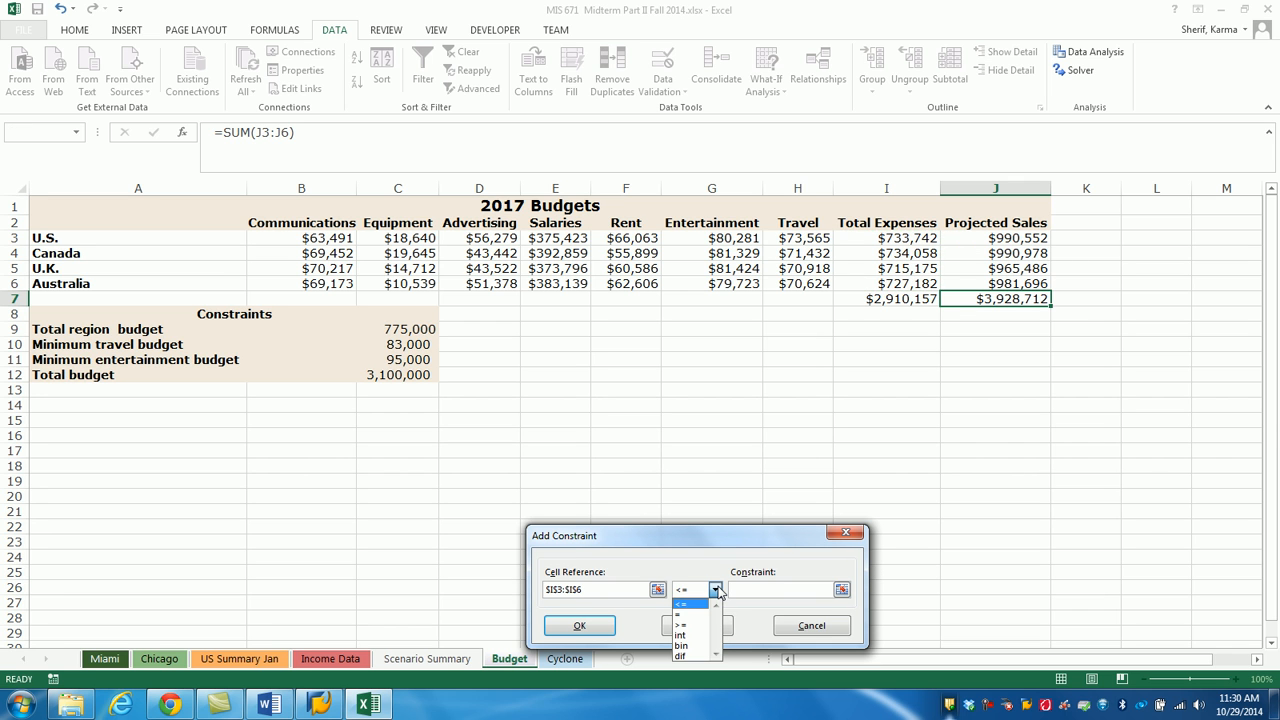
{"action": "left_click", "coordinate": [704, 616]}
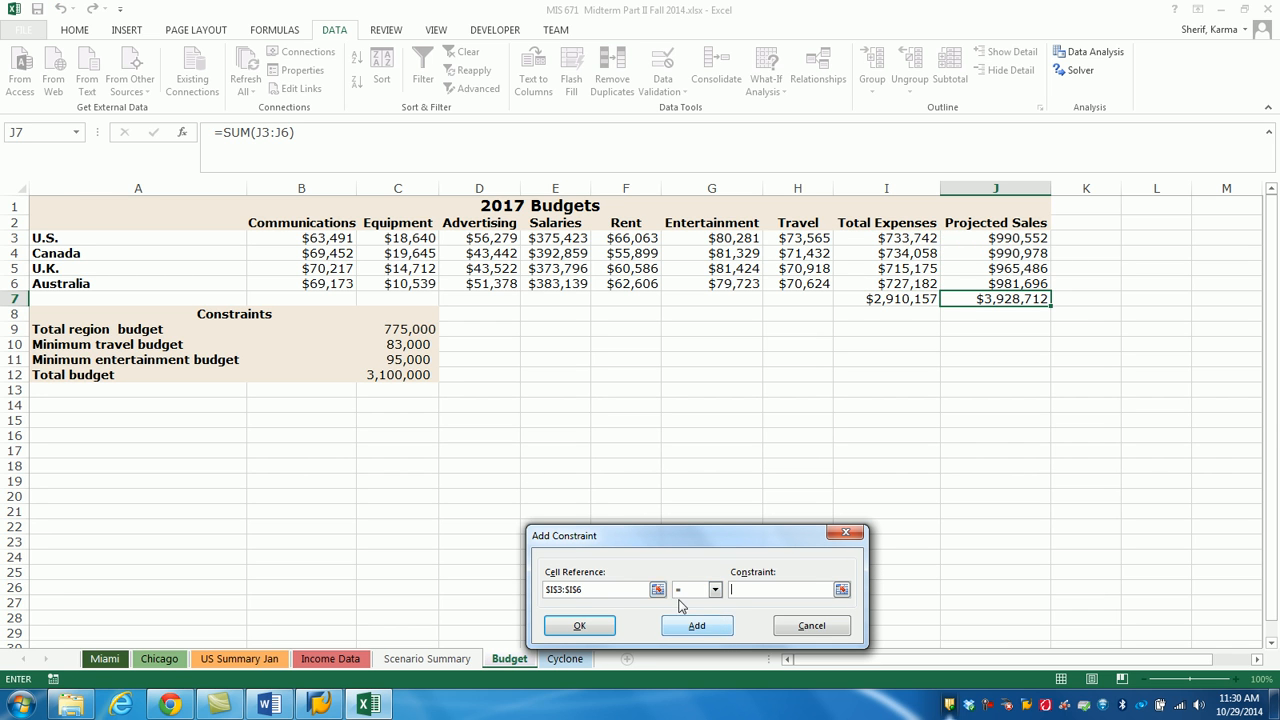
{"action": "left_click", "coordinate": [424, 330]}
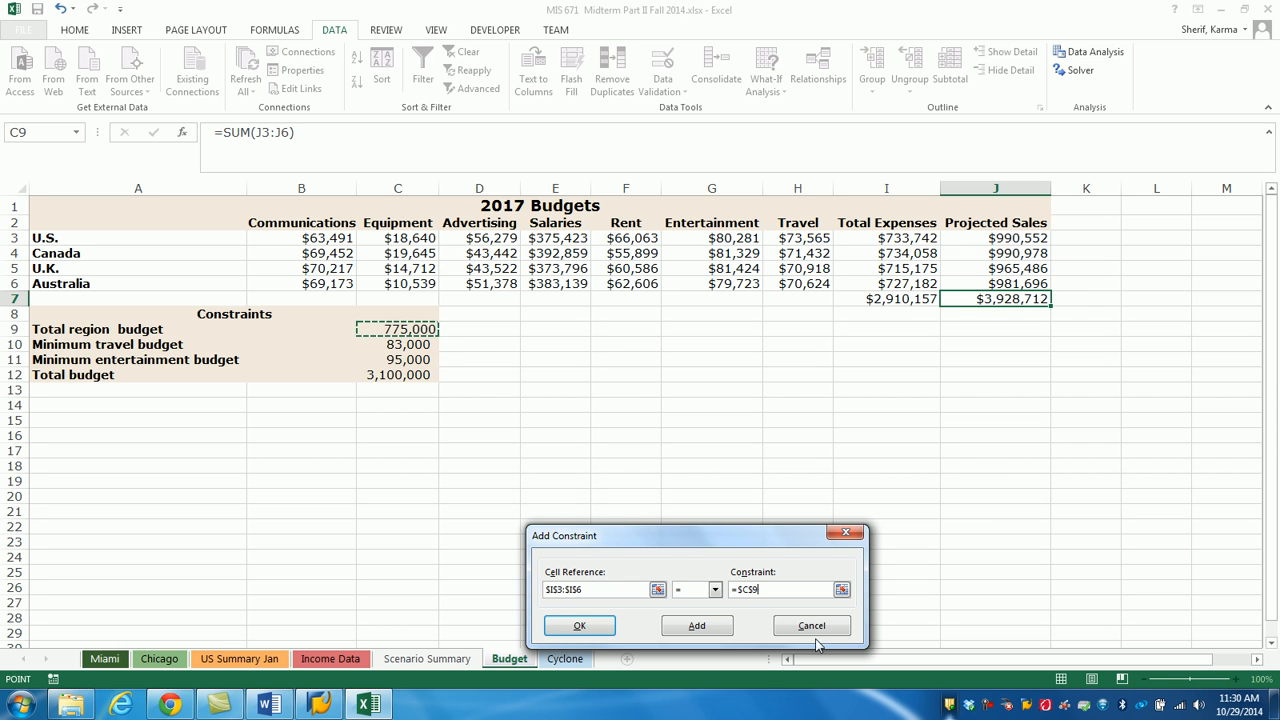
{"action": "left_click", "coordinate": [697, 626]}
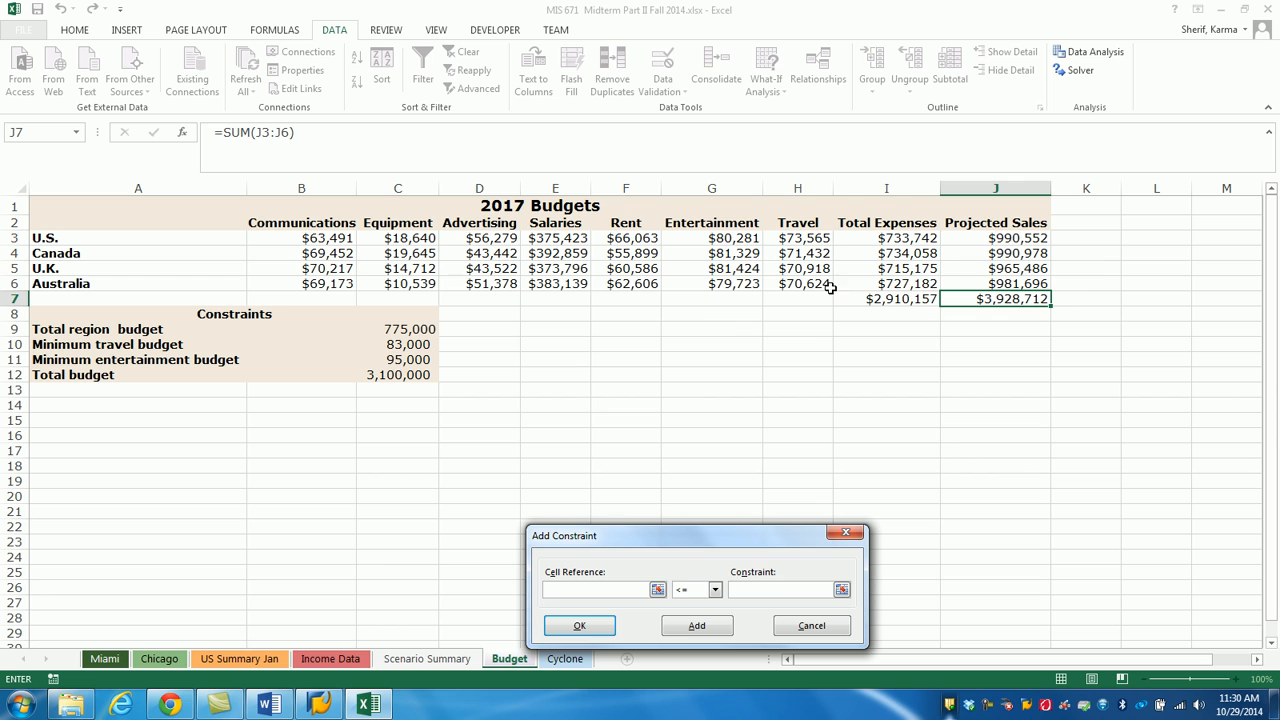
Add a Solver constraint requiring Travel cells H3:H6 >= the minimum travel budget in C10.
{"action": "left_click", "coordinate": [820, 240]}
{"action": "left_click_drag", "start_coordinate": [820, 240], "coordinate": [821, 282]}
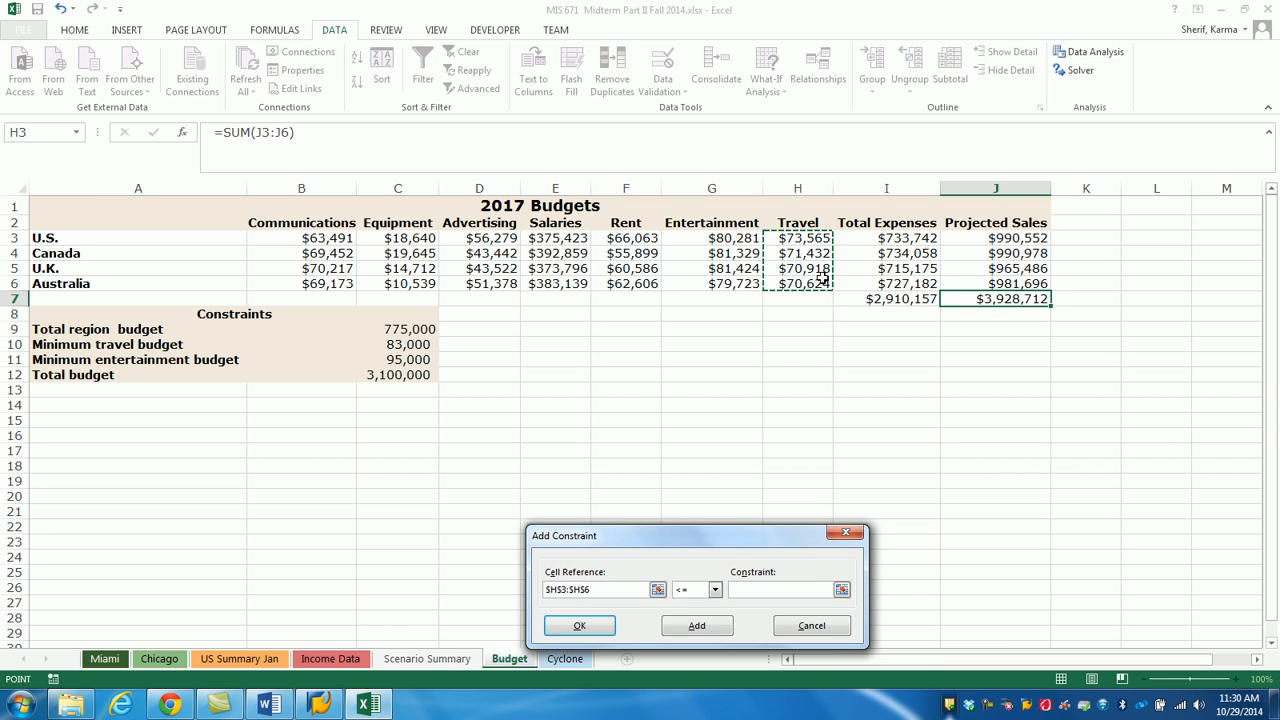
{"action": "left_click", "coordinate": [716, 591]}
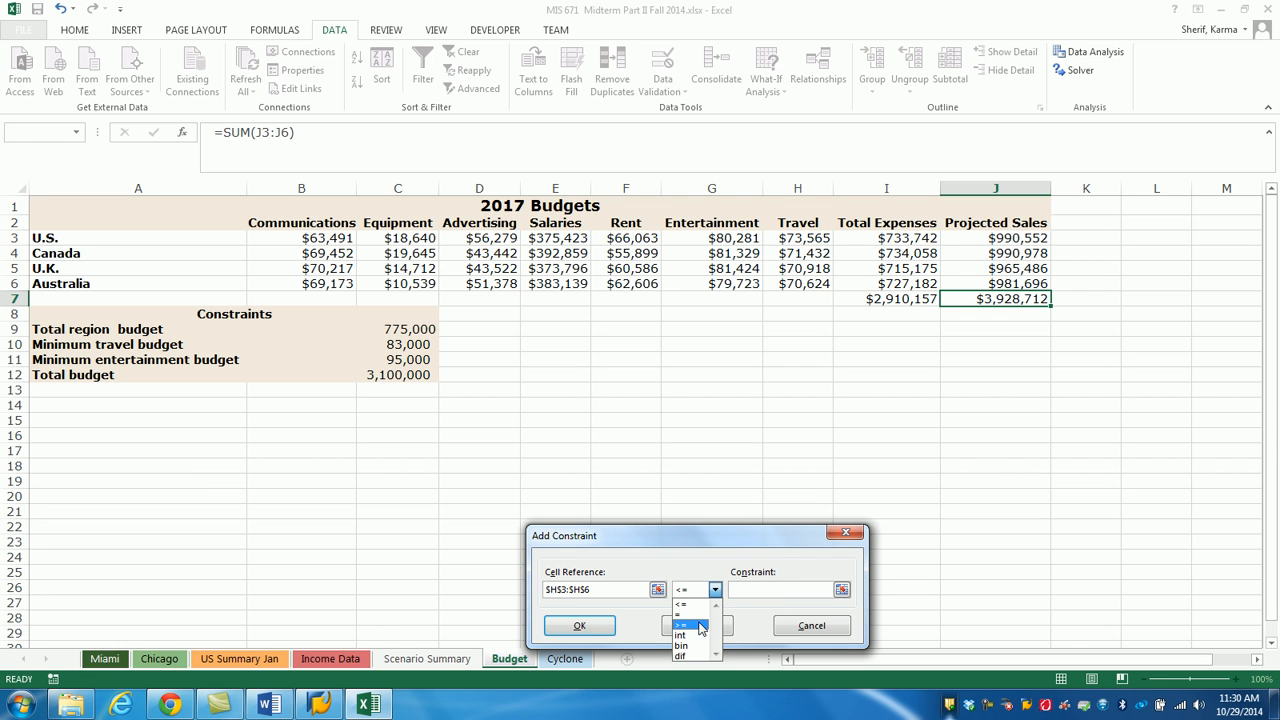
{"action": "left_click", "coordinate": [701, 625]}
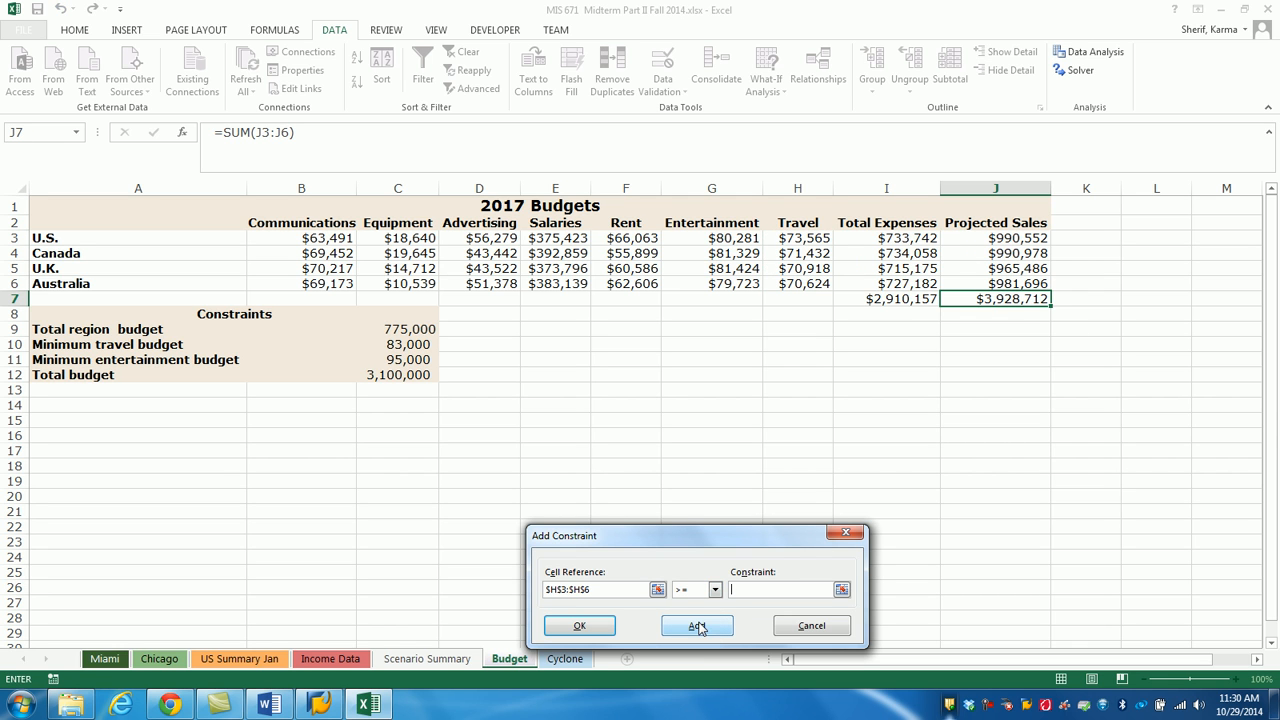
{"action": "left_click", "coordinate": [420, 350]}
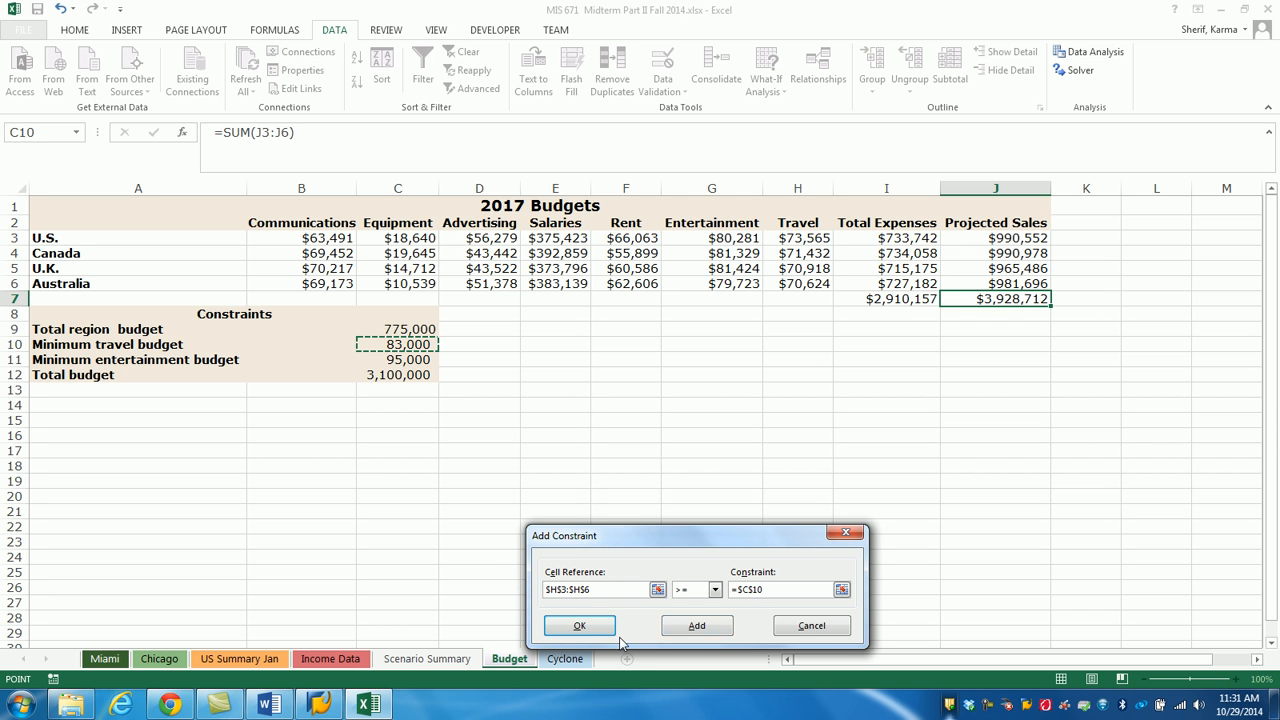
{"action": "left_click", "coordinate": [696, 627]}
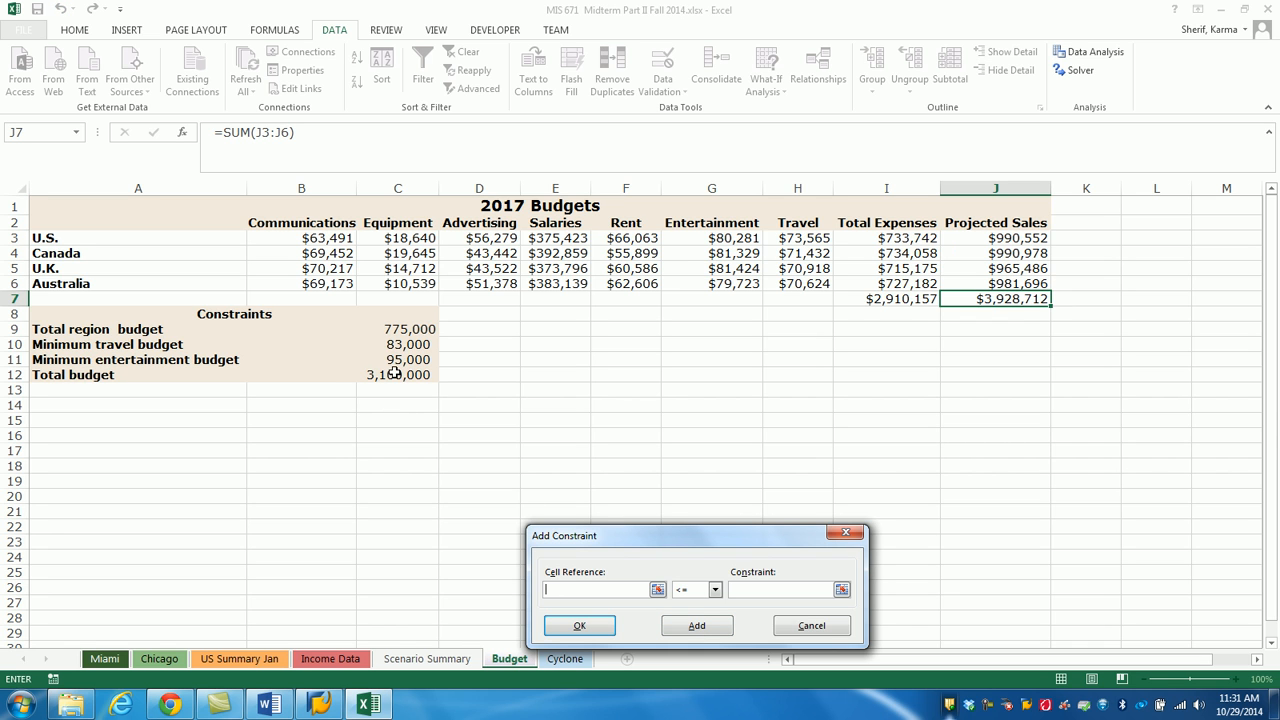
Add a Solver constraint requiring Entertainment cells G3:G6 >= the minimum entertainment budget in C11.
{"action": "left_click_drag", "start_coordinate": [720, 240], "coordinate": [722, 281]}
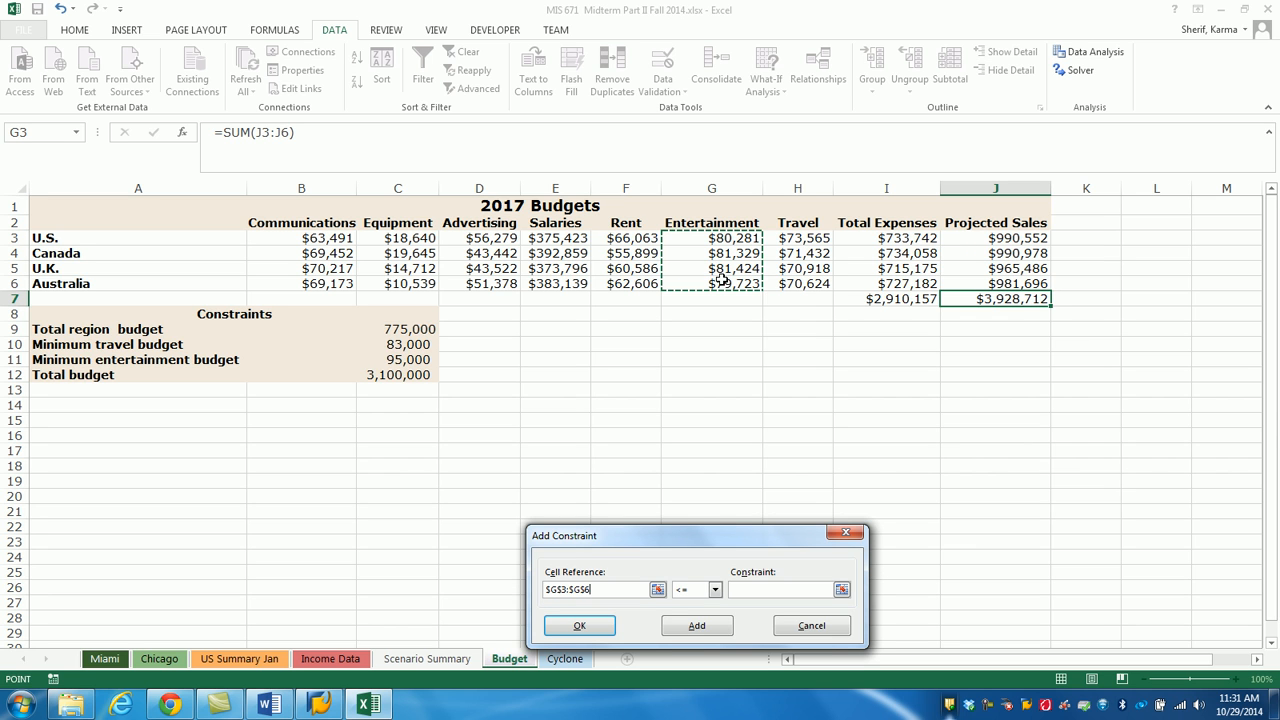
{"action": "left_click", "coordinate": [715, 590]}
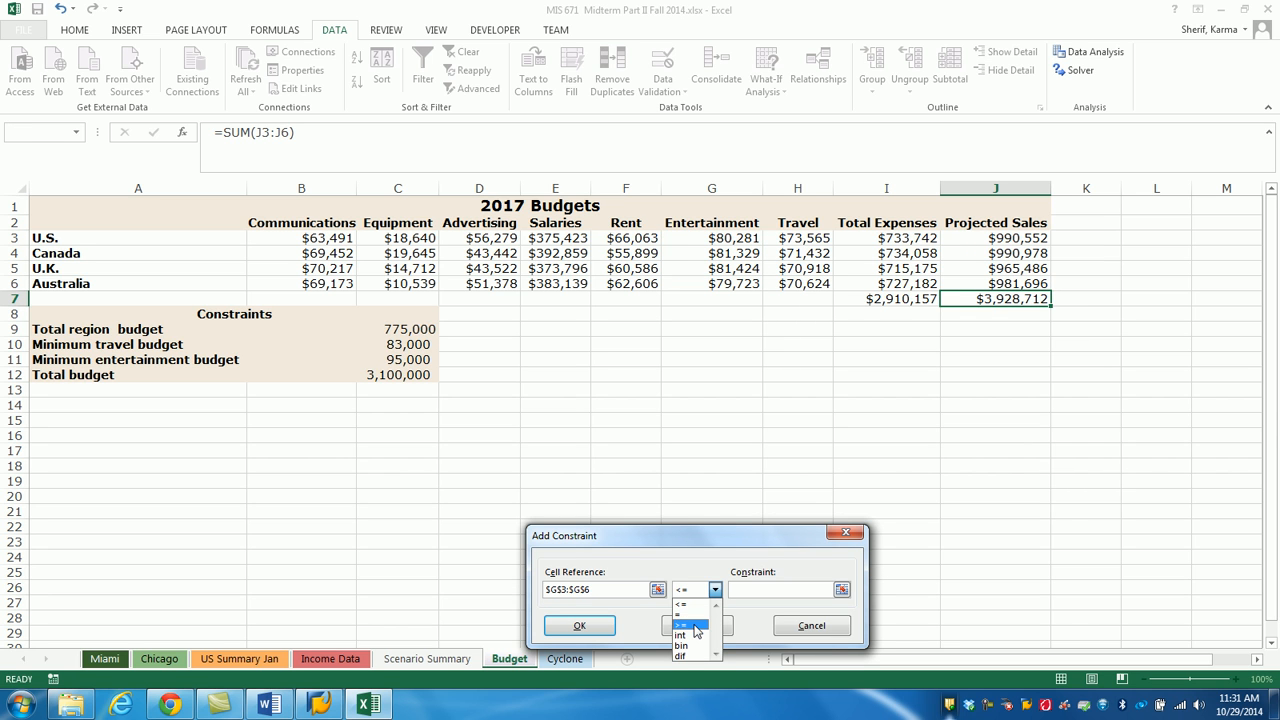
{"action": "left_click", "coordinate": [685, 624]}
{"action": "left_click", "coordinate": [422, 360]}
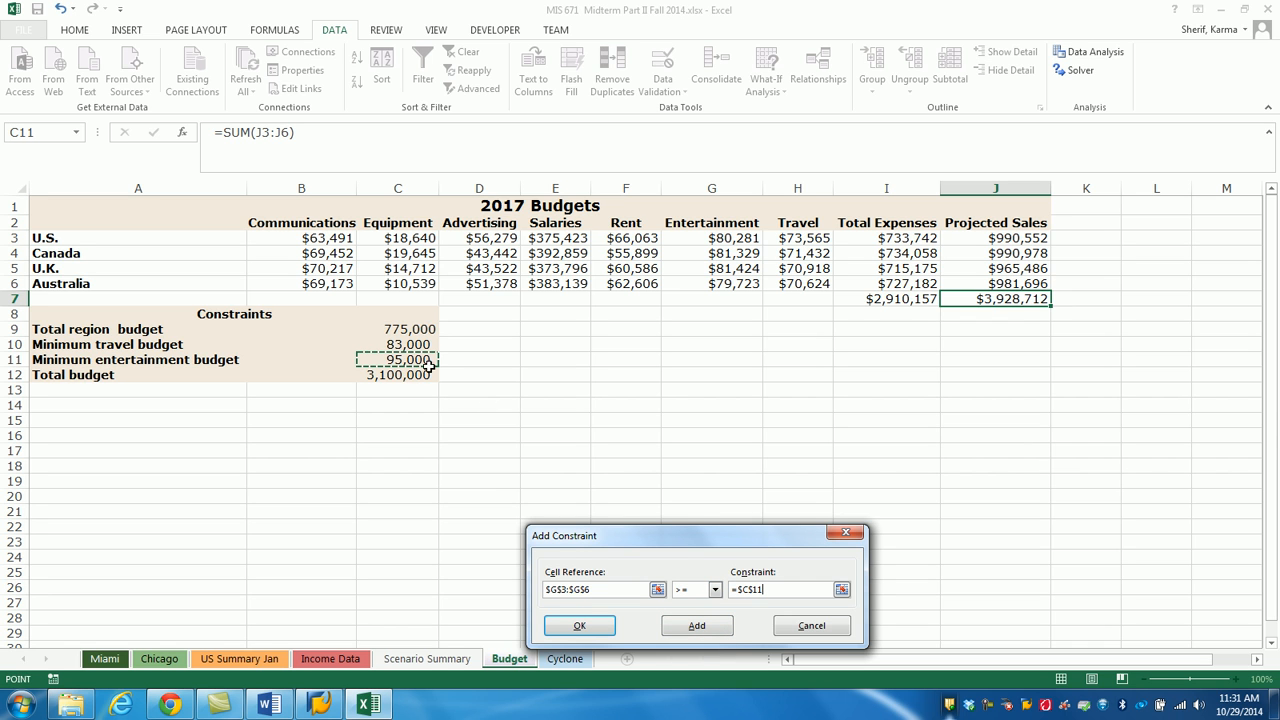
{"action": "left_click", "coordinate": [714, 628]}
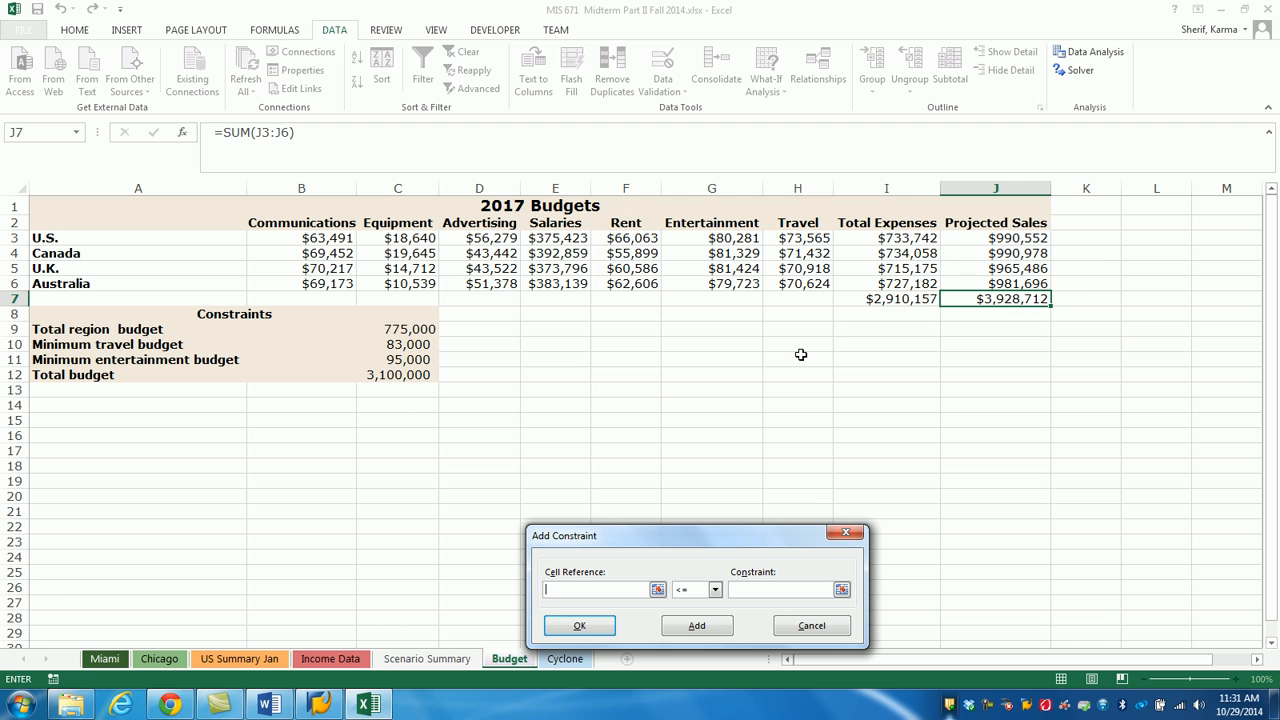
Add the final Solver constraint making the Total Expenses sum I7 equal to the total budget in C12.
{"action": "left_click", "coordinate": [909, 300]}
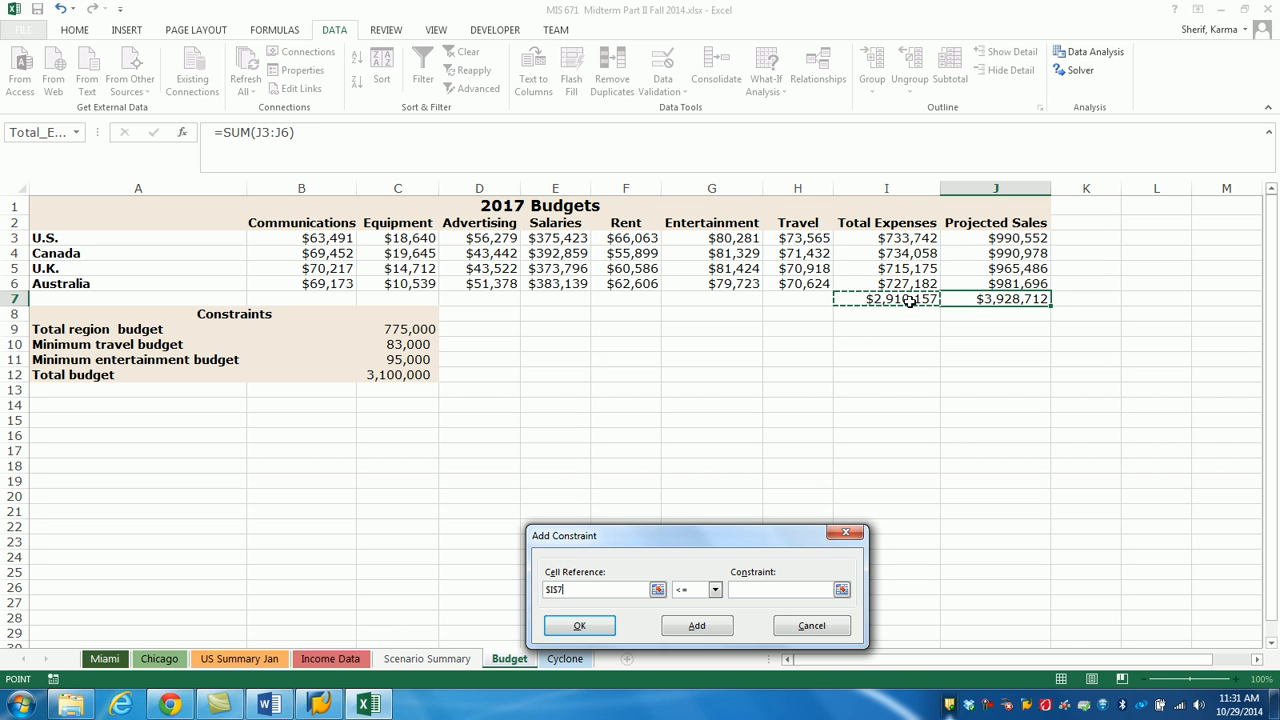
{"action": "left_click", "coordinate": [715, 591]}
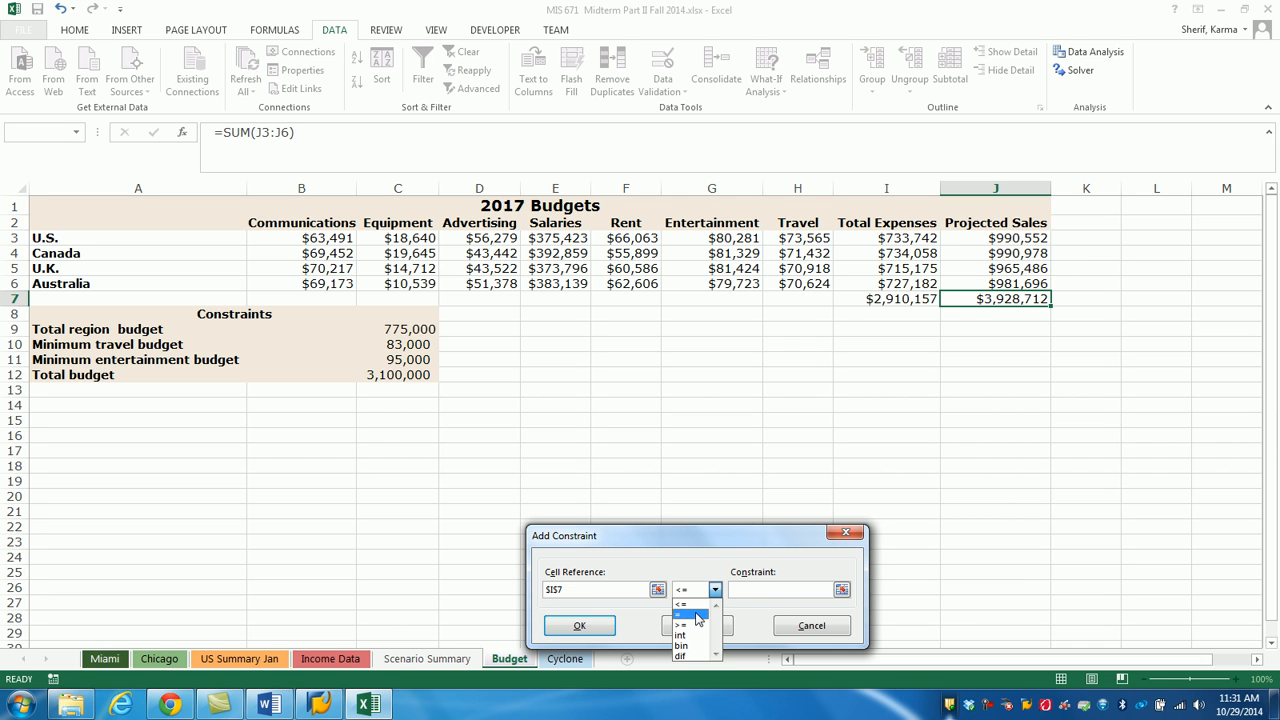
{"action": "left_click", "coordinate": [690, 614]}
{"action": "left_click", "coordinate": [411, 375]}
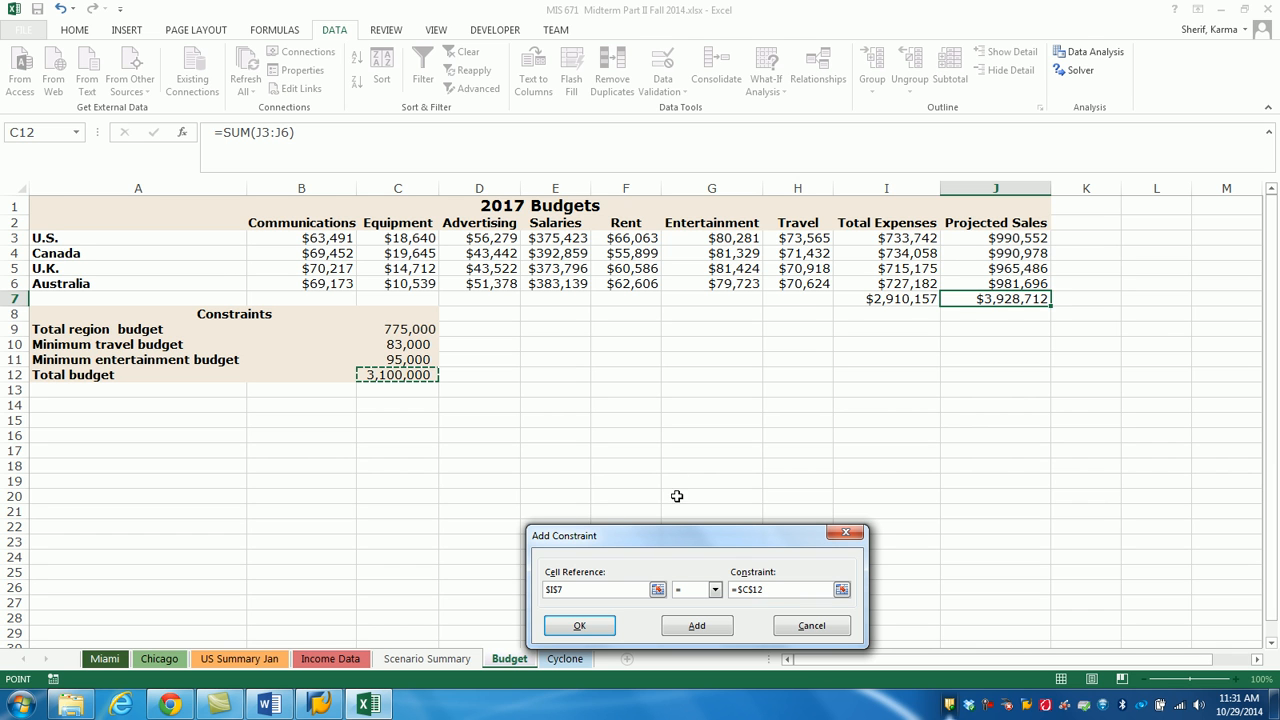
{"action": "left_click", "coordinate": [600, 626]}
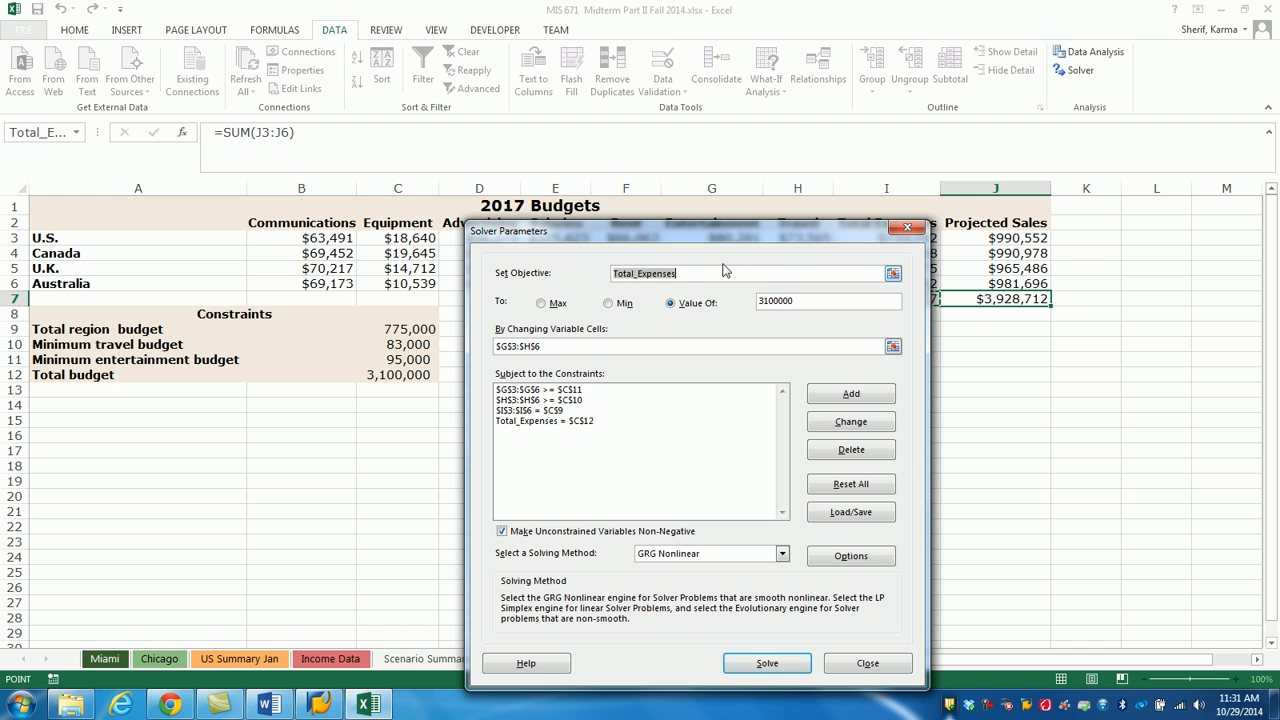
{"action": "left_click_drag", "start_coordinate": [728, 227], "coordinate": [750, 264]}
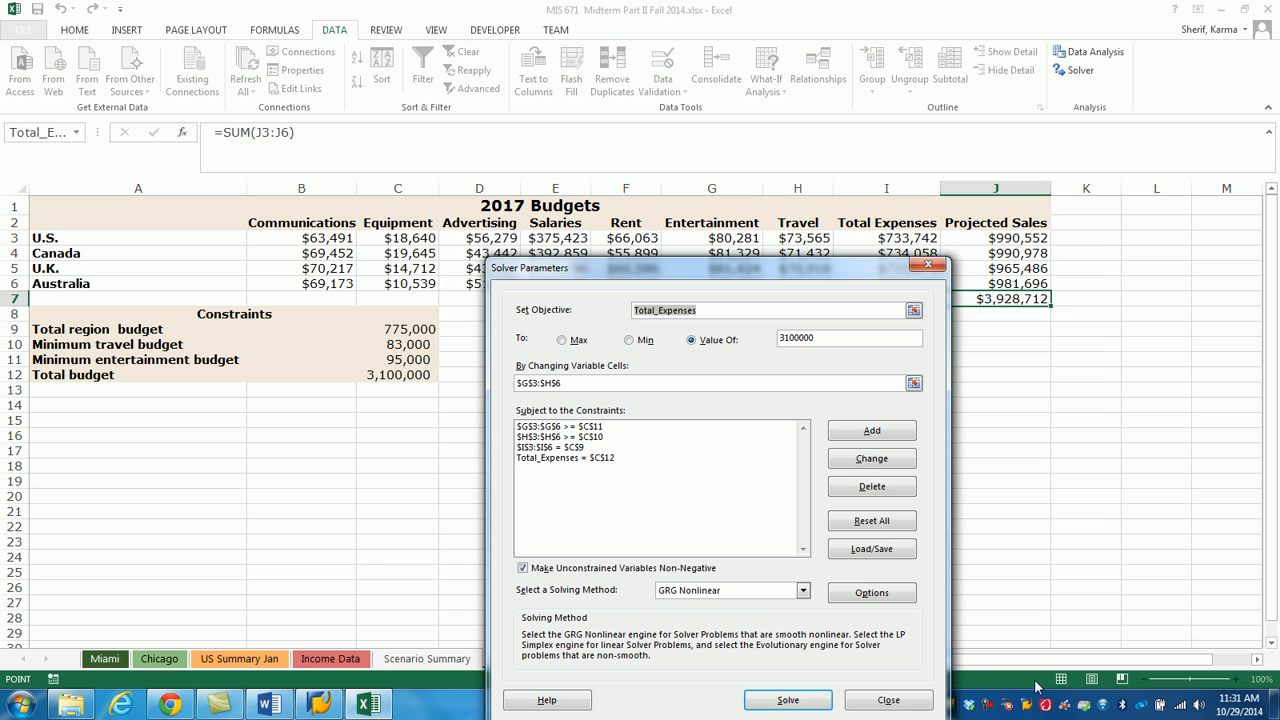
{"action": "left_click", "coordinate": [993, 708]}
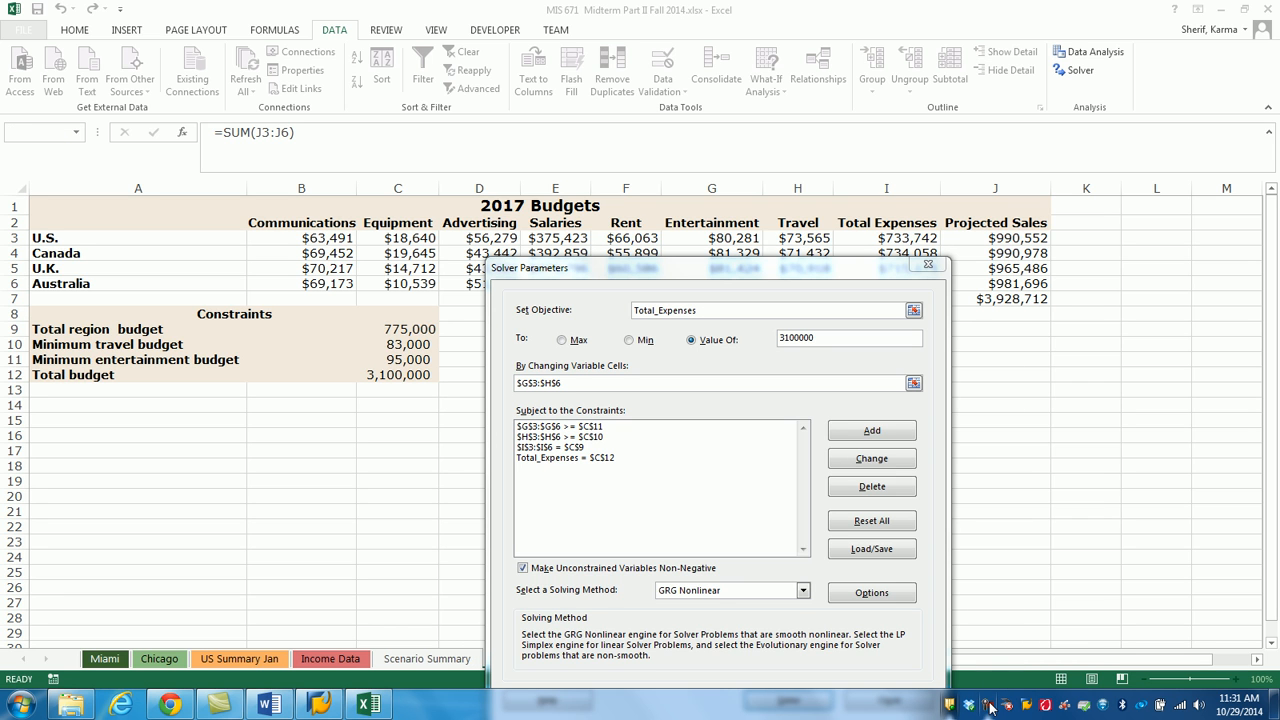
{"action": "left_click", "coordinate": [990, 705]}
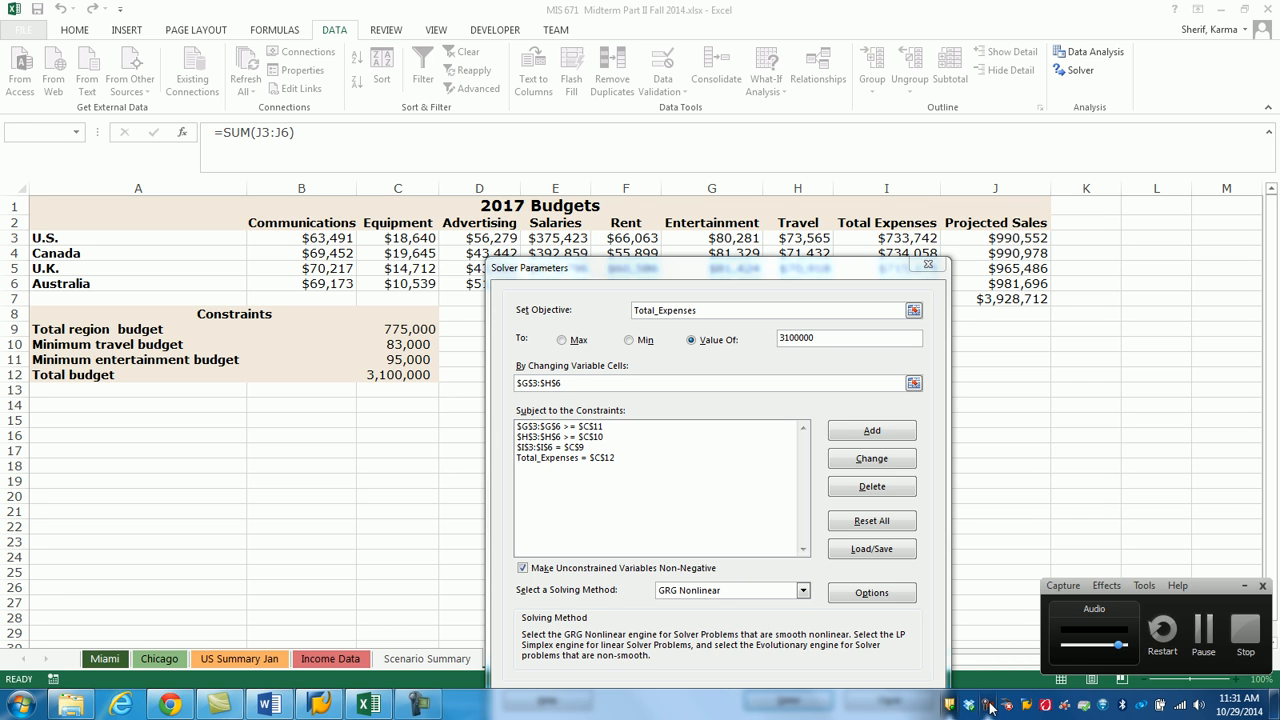
{"action": "left_click", "coordinate": [1207, 648]}
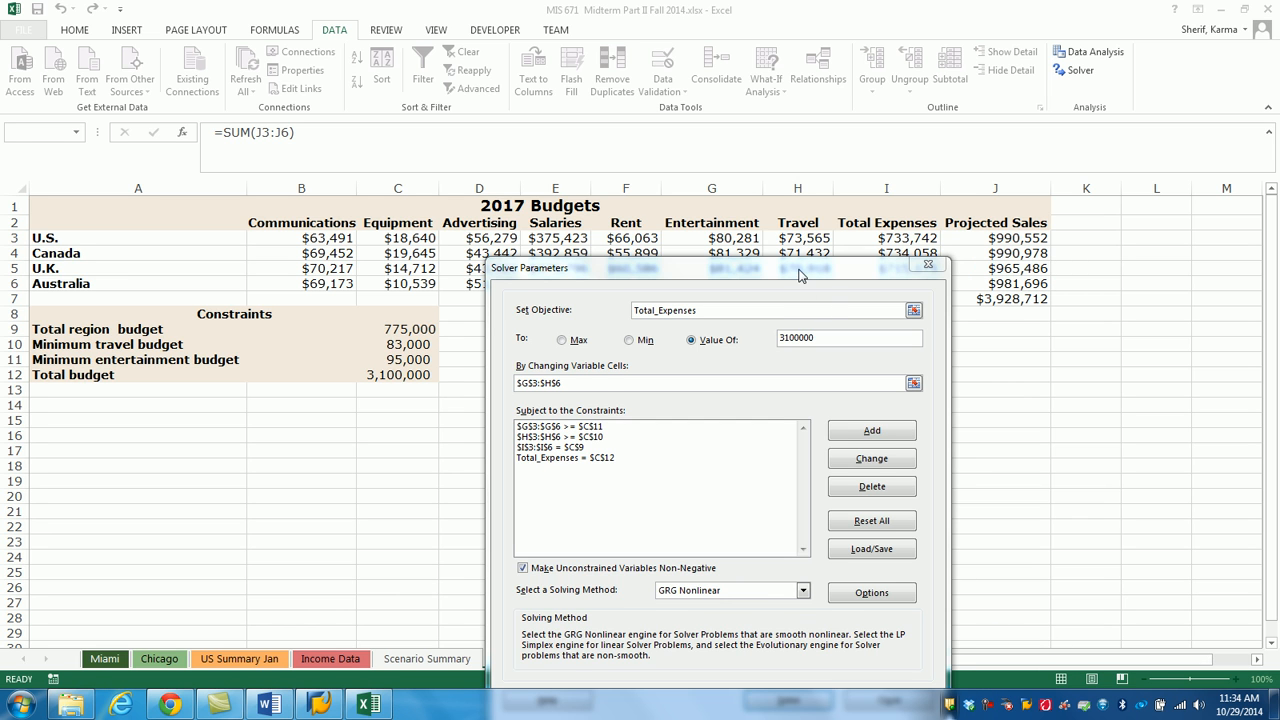
Solve the budget model and keep the Solver solution.
{"action": "left_click_drag", "start_coordinate": [800, 276], "coordinate": [823, 222]}
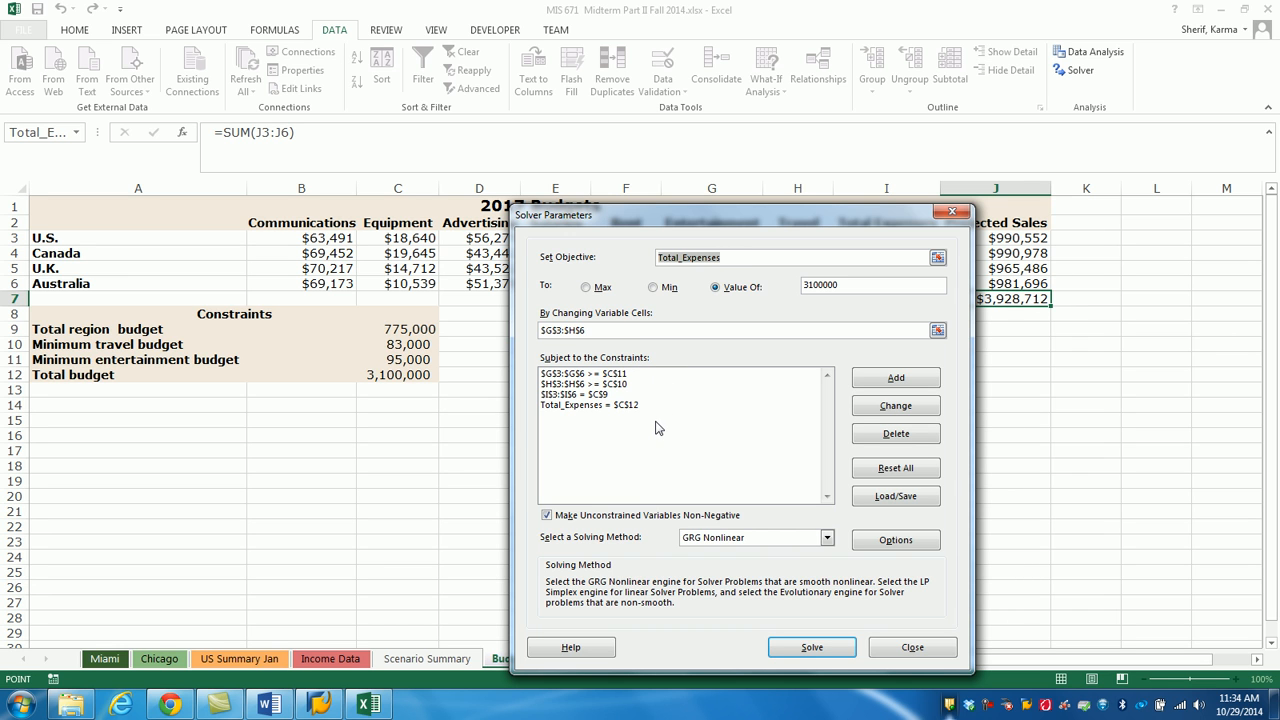
{"action": "left_click", "coordinate": [810, 648]}
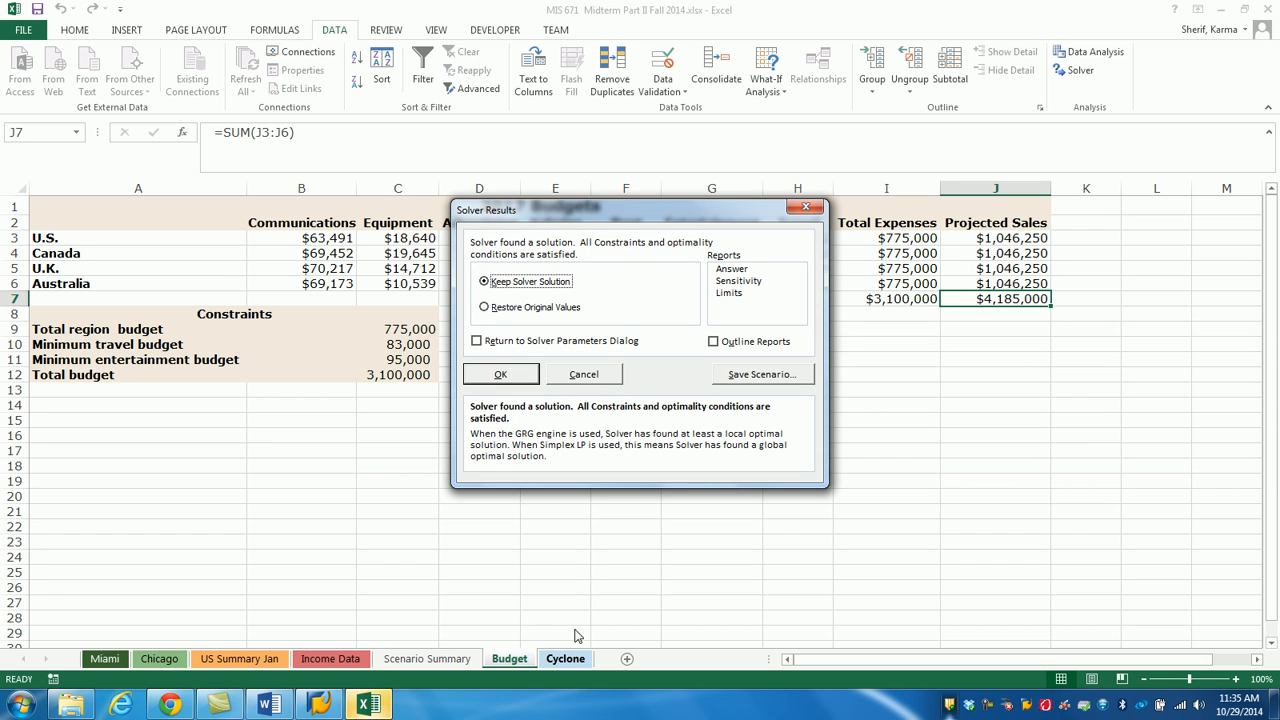
{"action": "left_click", "coordinate": [500, 377]}
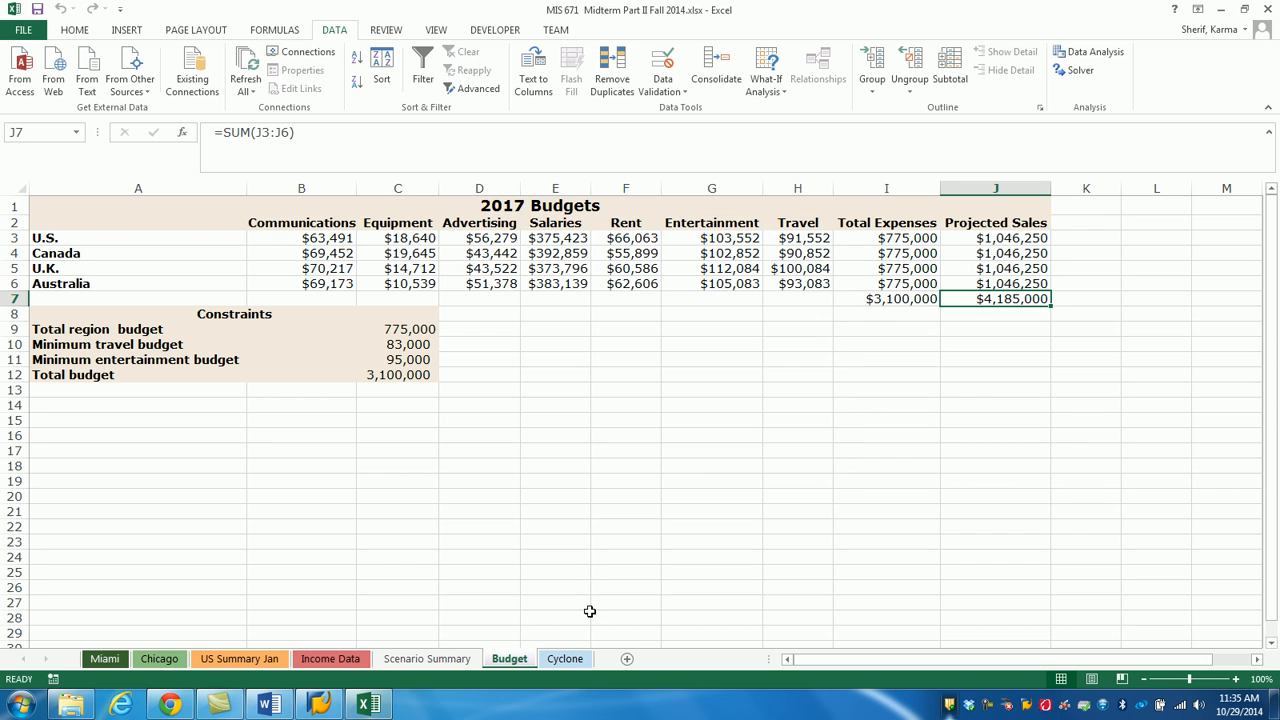
Insert a markers-only scatter chart of billboard advertising and monthly sales from B5:C41 on the Cyclone sheet.
{"action": "left_click", "coordinate": [565, 659]}
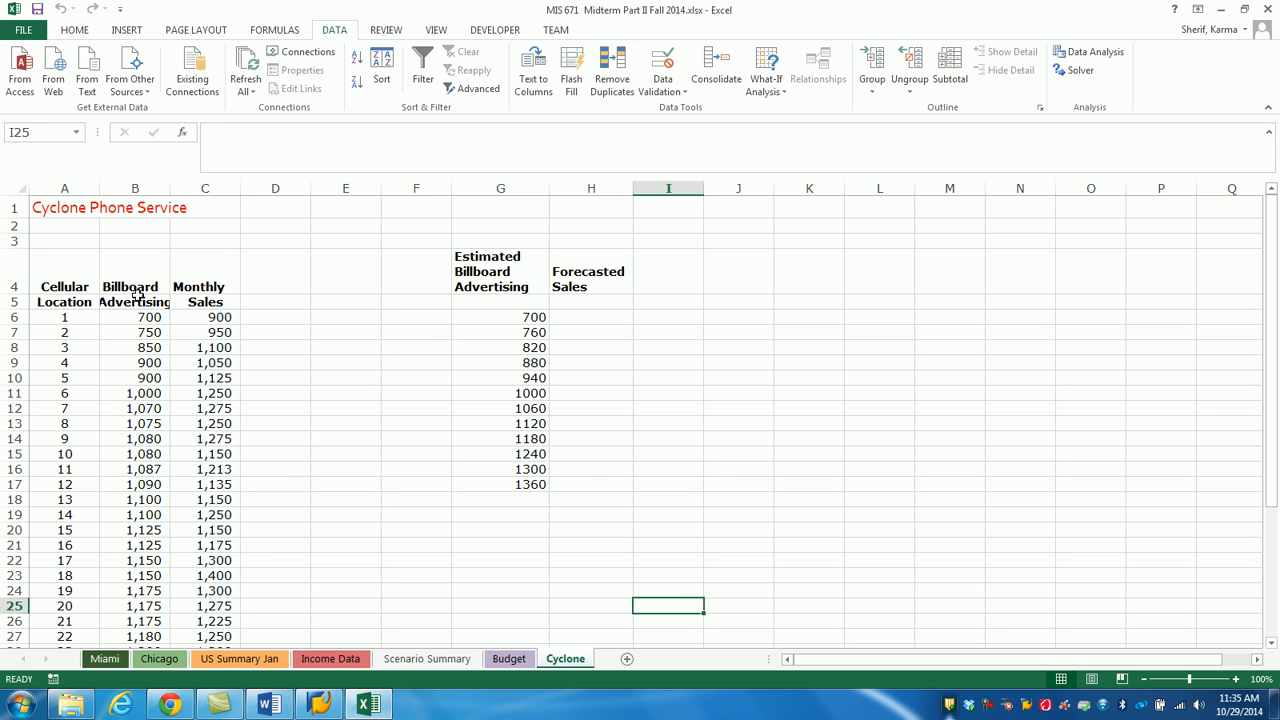
{"action": "left_click_drag", "start_coordinate": [138, 295], "coordinate": [197, 609]}
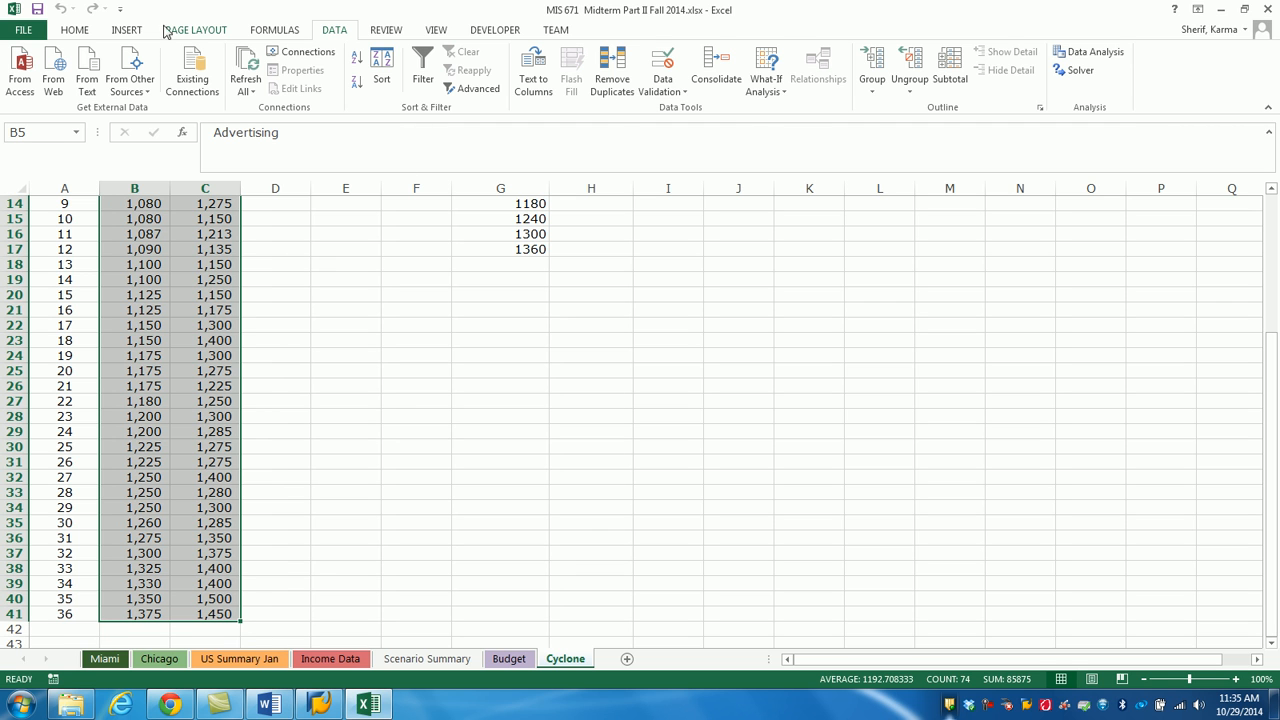
{"action": "left_click", "coordinate": [127, 30]}
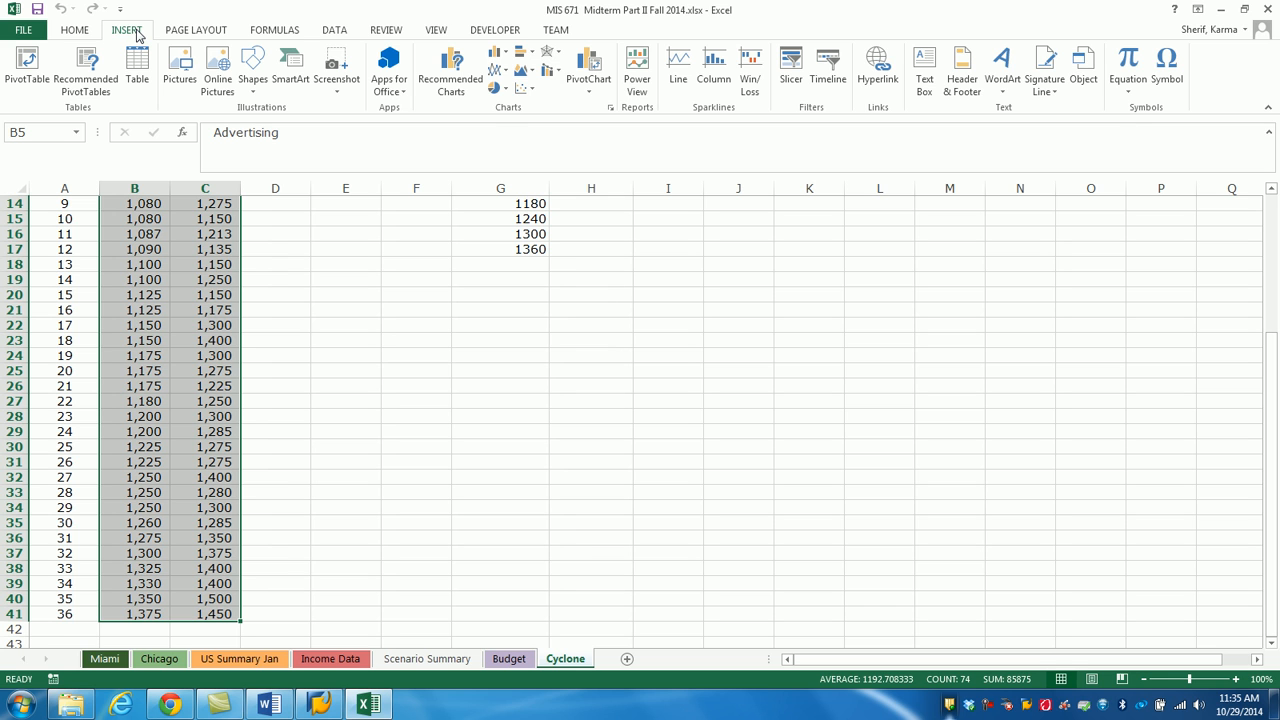
{"action": "left_click", "coordinate": [531, 92]}
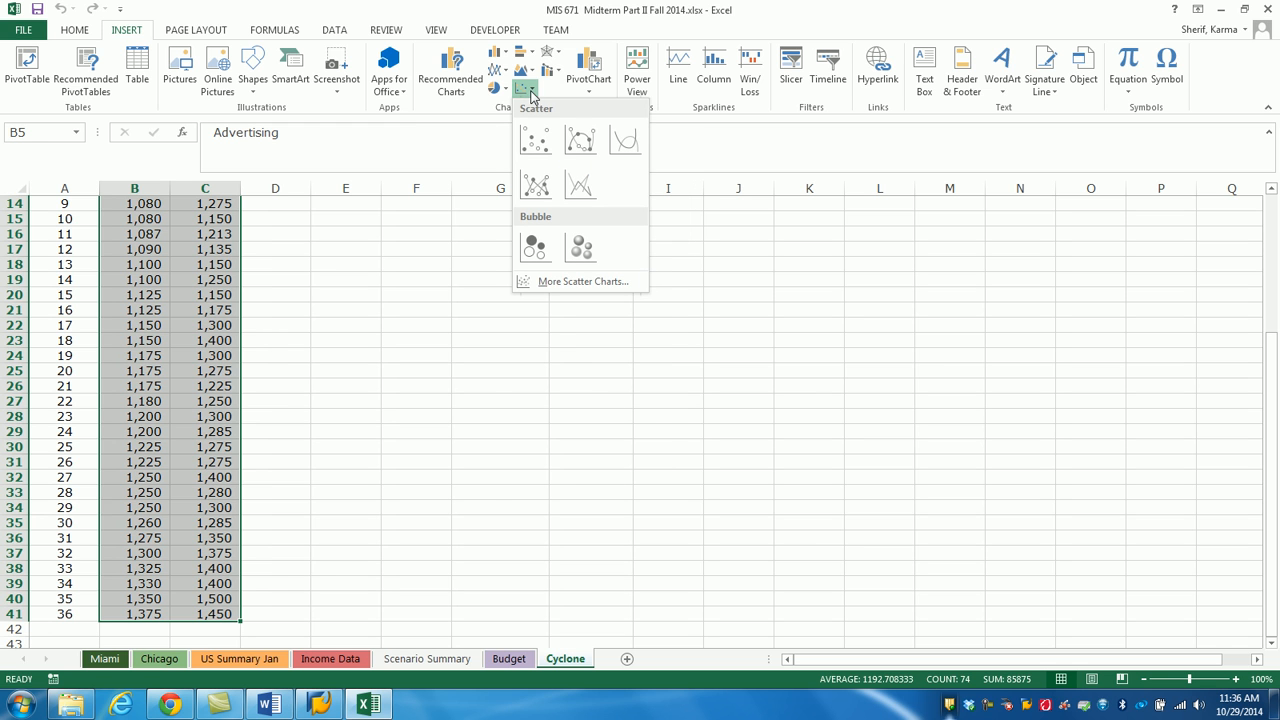
{"action": "left_click", "coordinate": [535, 140]}
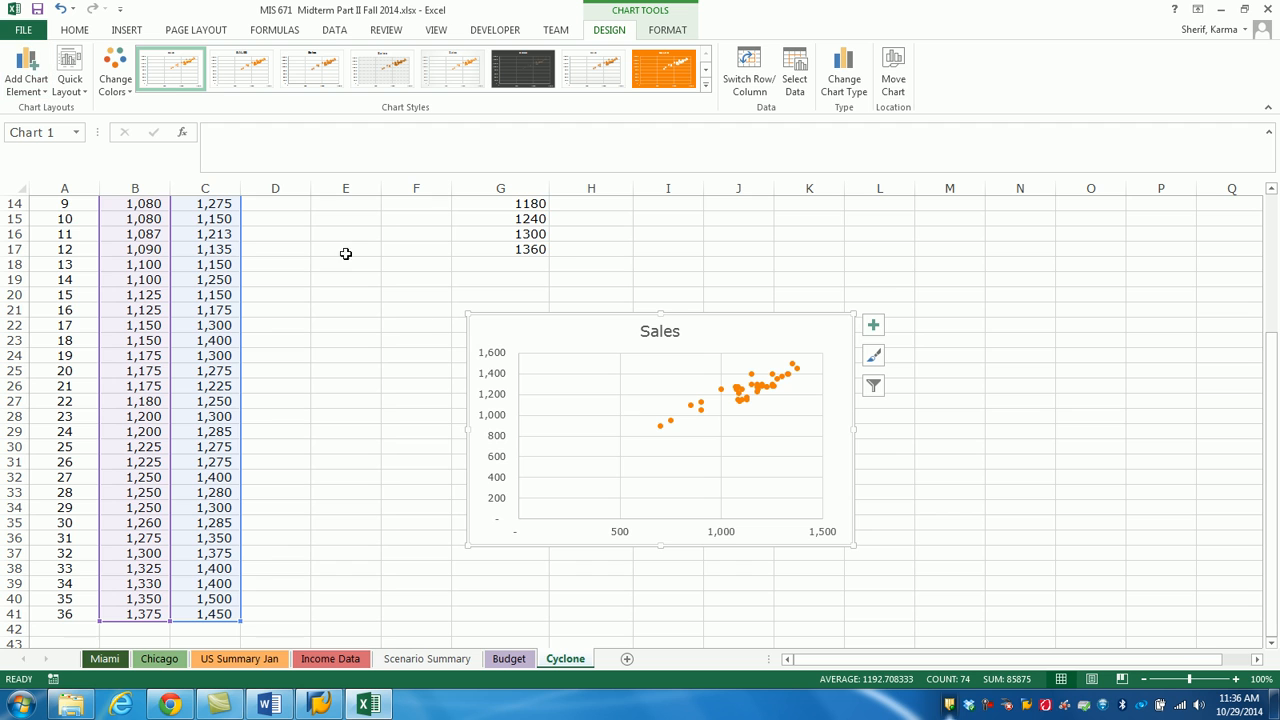
Add a linear trendline to the Sales scatter chart.
{"action": "left_click", "coordinate": [872, 332]}
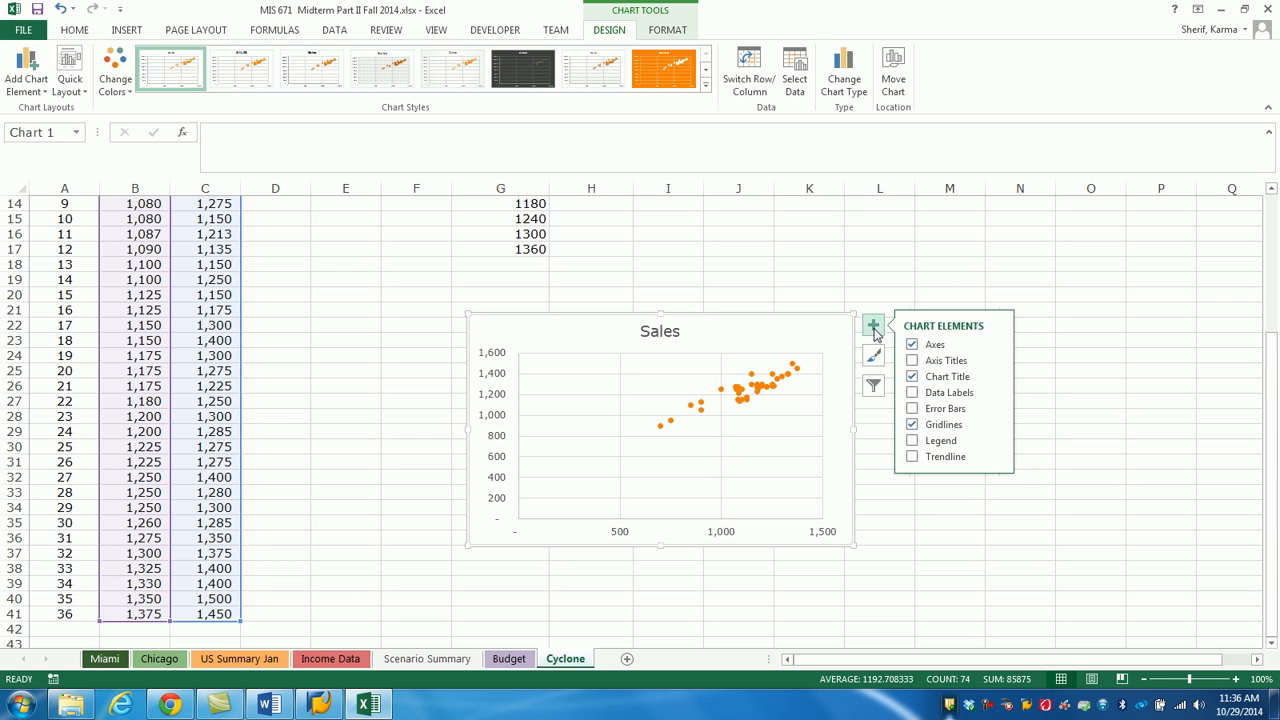
{"action": "left_click", "coordinate": [912, 457]}
{"action": "left_click", "coordinate": [996, 458]}
{"action": "left_click", "coordinate": [1000, 459]}
{"action": "left_click", "coordinate": [996, 458]}
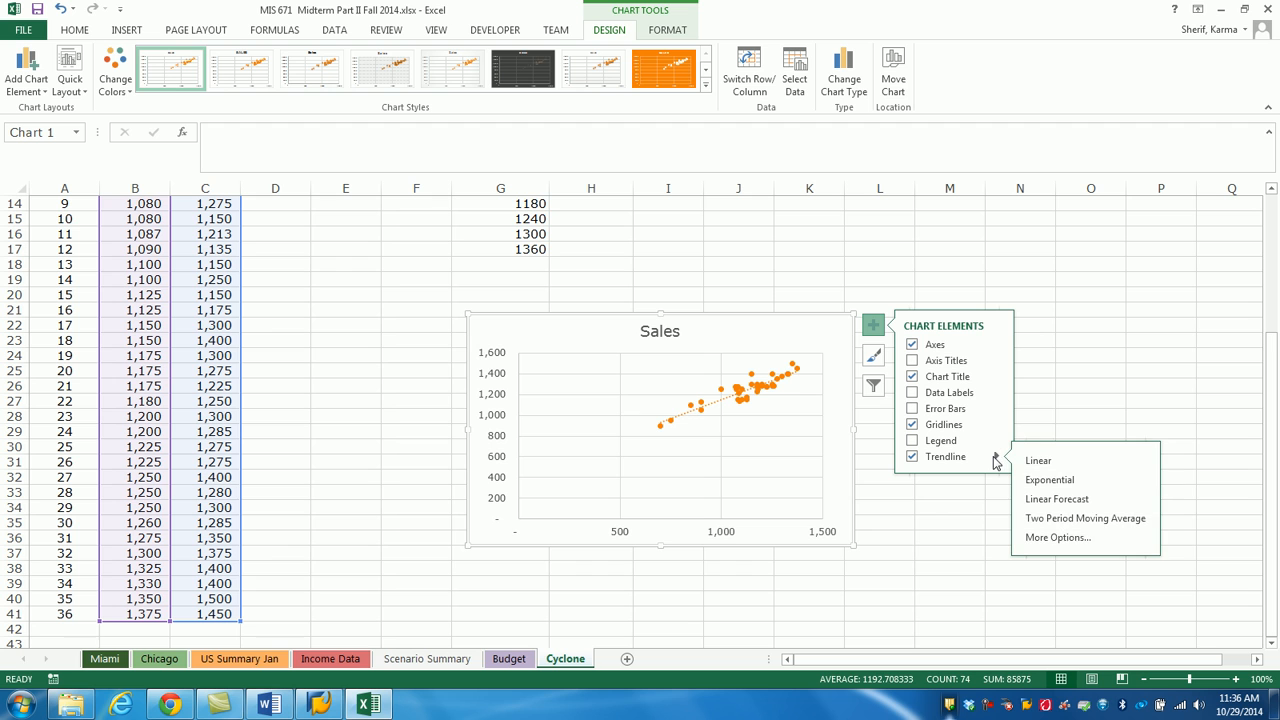
{"action": "left_click", "coordinate": [1026, 461]}
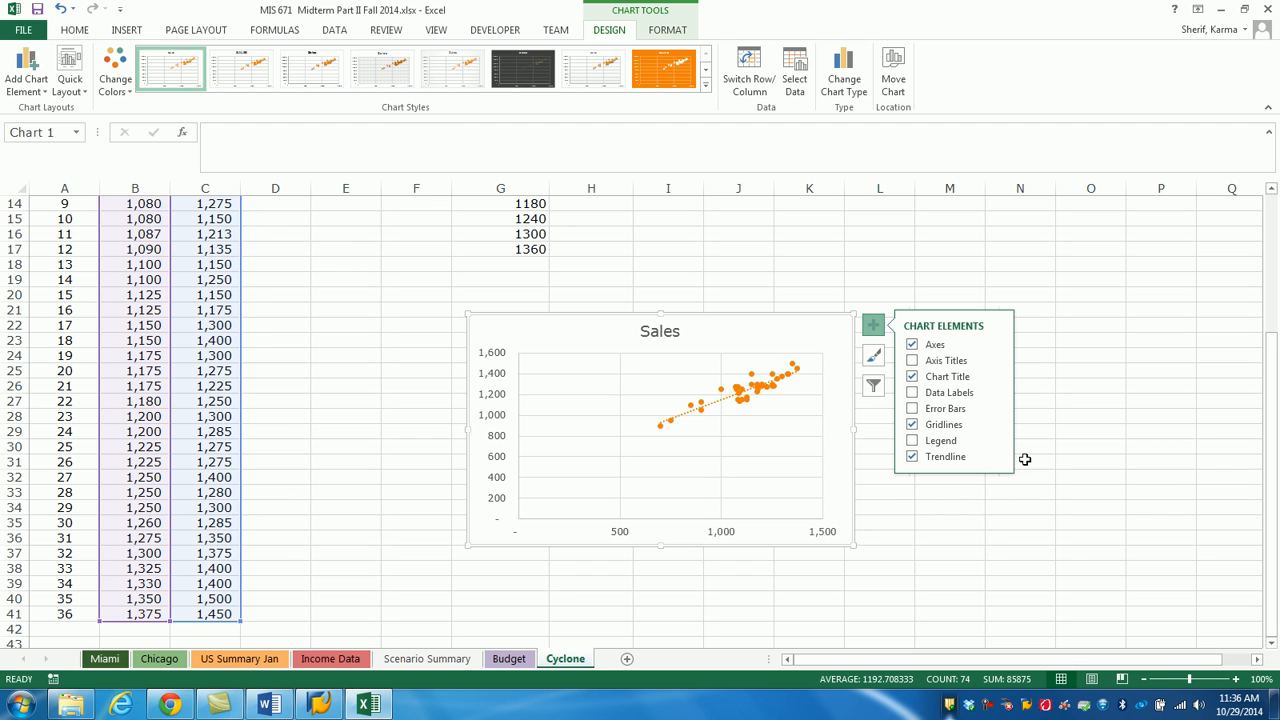
{"action": "left_click", "coordinate": [978, 459]}
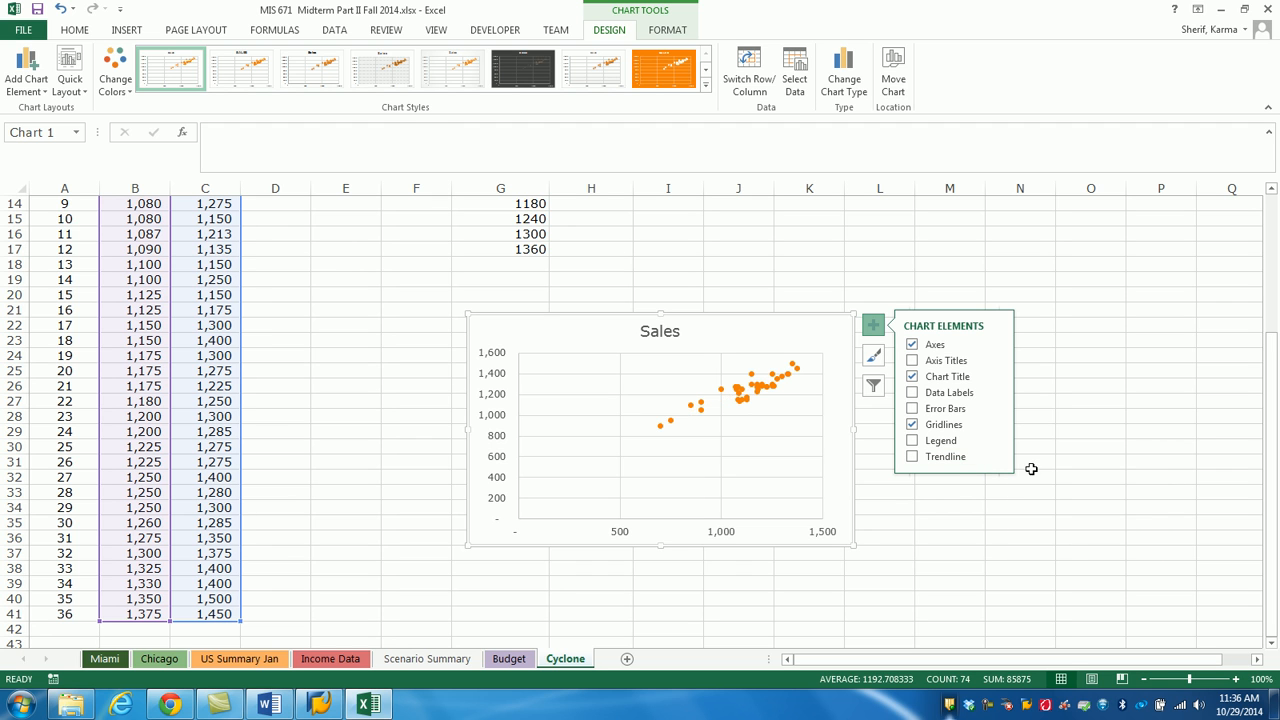
{"action": "left_click", "coordinate": [978, 459]}
Display the trendline's equation and R-squared value, and move their label to the upper-left part of the plot area.
{"action": "left_click", "coordinate": [999, 459]}
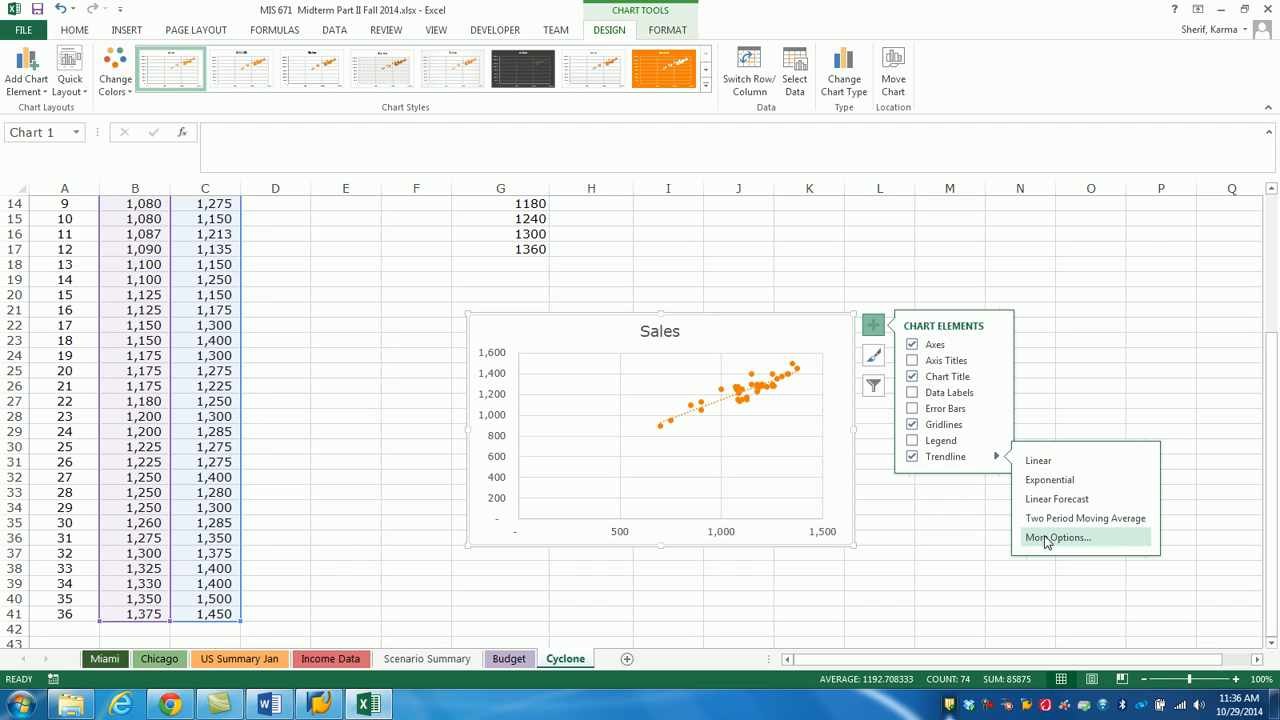
{"action": "left_click", "coordinate": [1045, 540]}
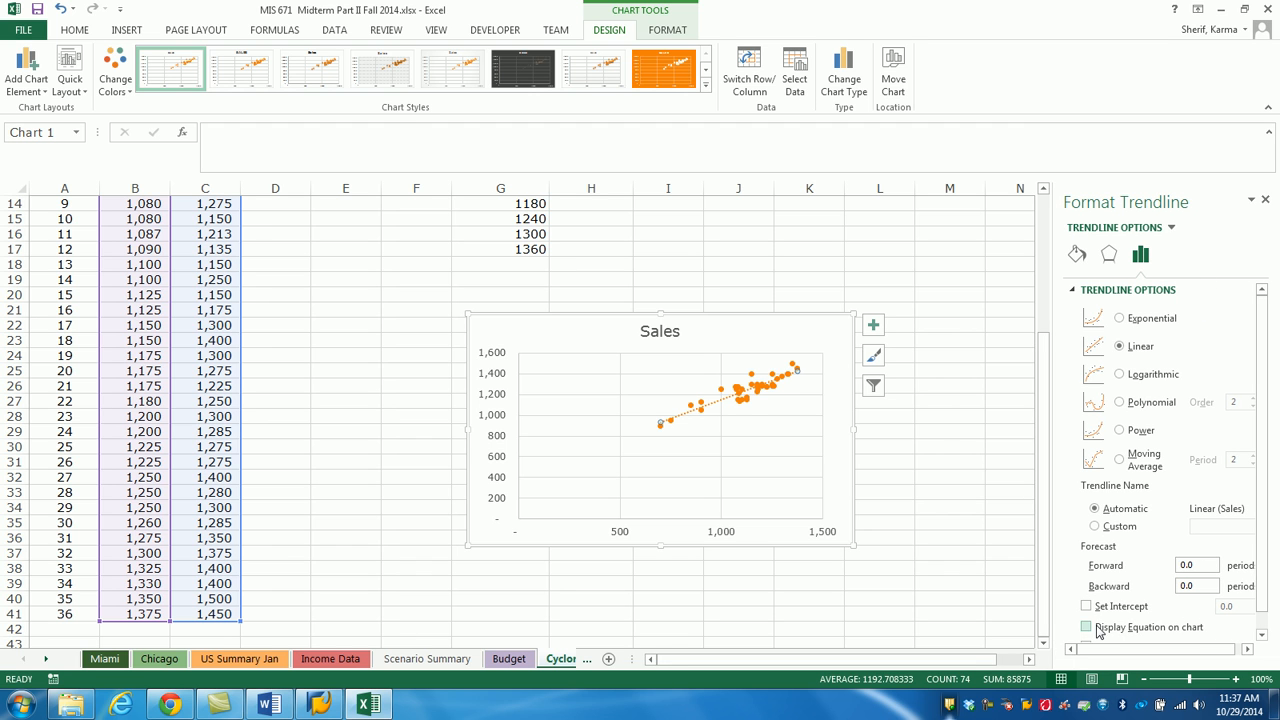
{"action": "left_click_drag", "start_coordinate": [1264, 609], "coordinate": [1265, 632]}
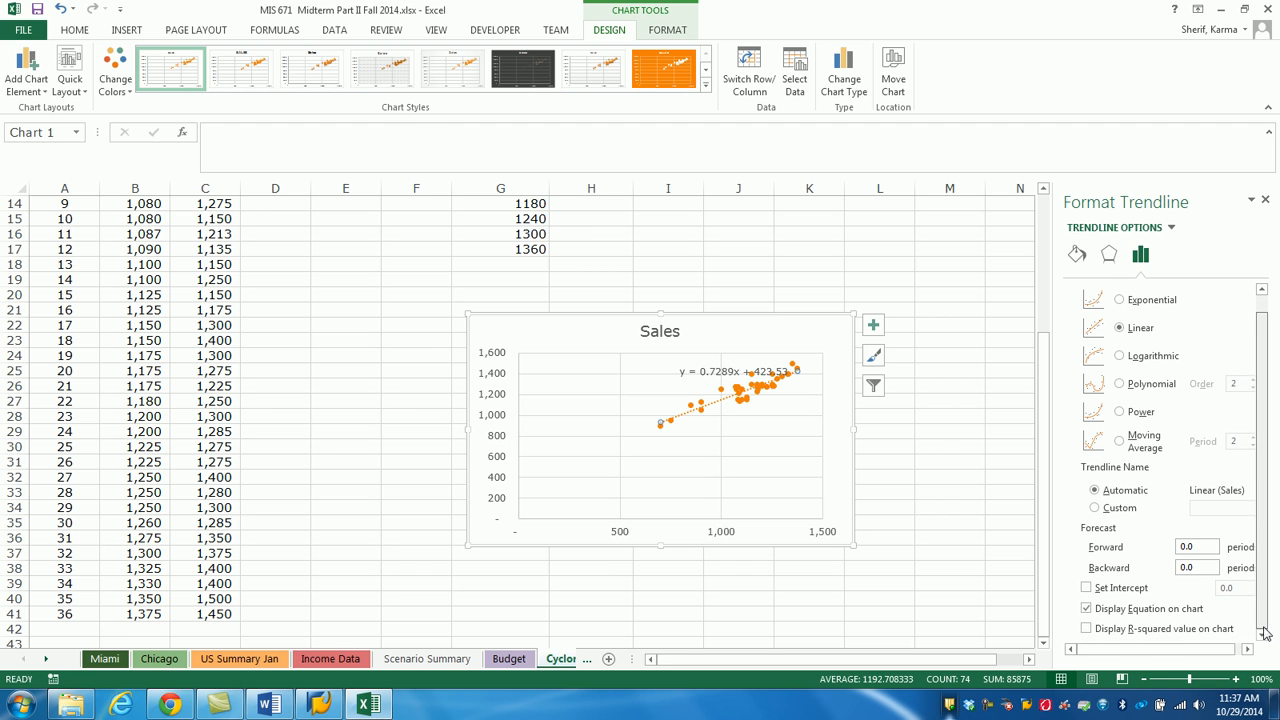
{"action": "left_click", "coordinate": [1086, 629]}
{"action": "left_click_drag", "start_coordinate": [686, 366], "coordinate": [570, 366]}
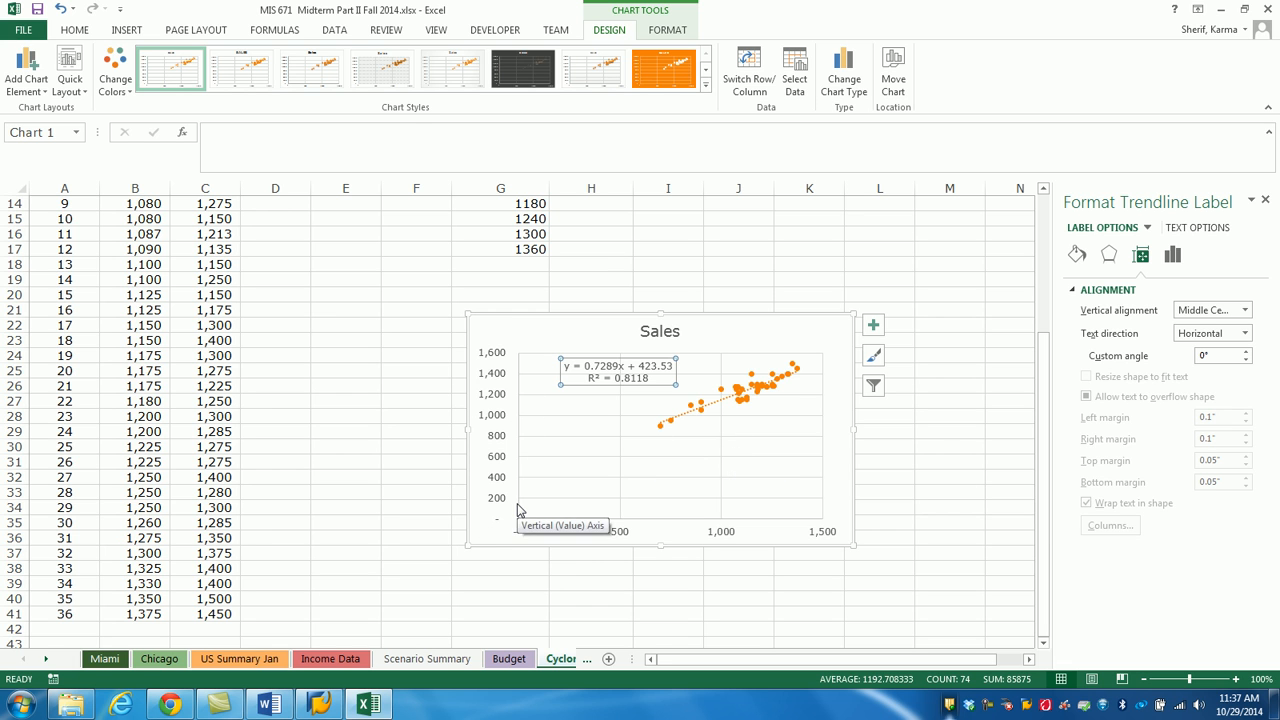
Set the minimum bound of the chart's horizontal axis to 500.
{"action": "left_click", "coordinate": [872, 330]}
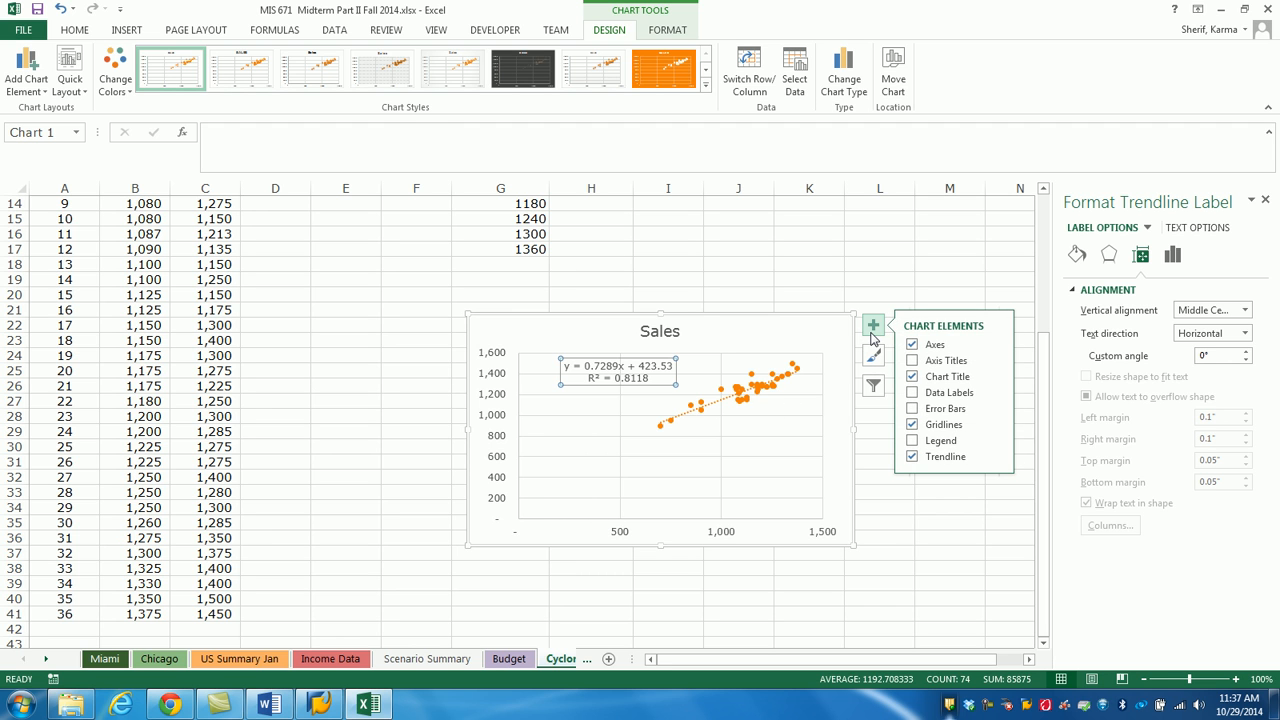
{"action": "left_click", "coordinate": [996, 344]}
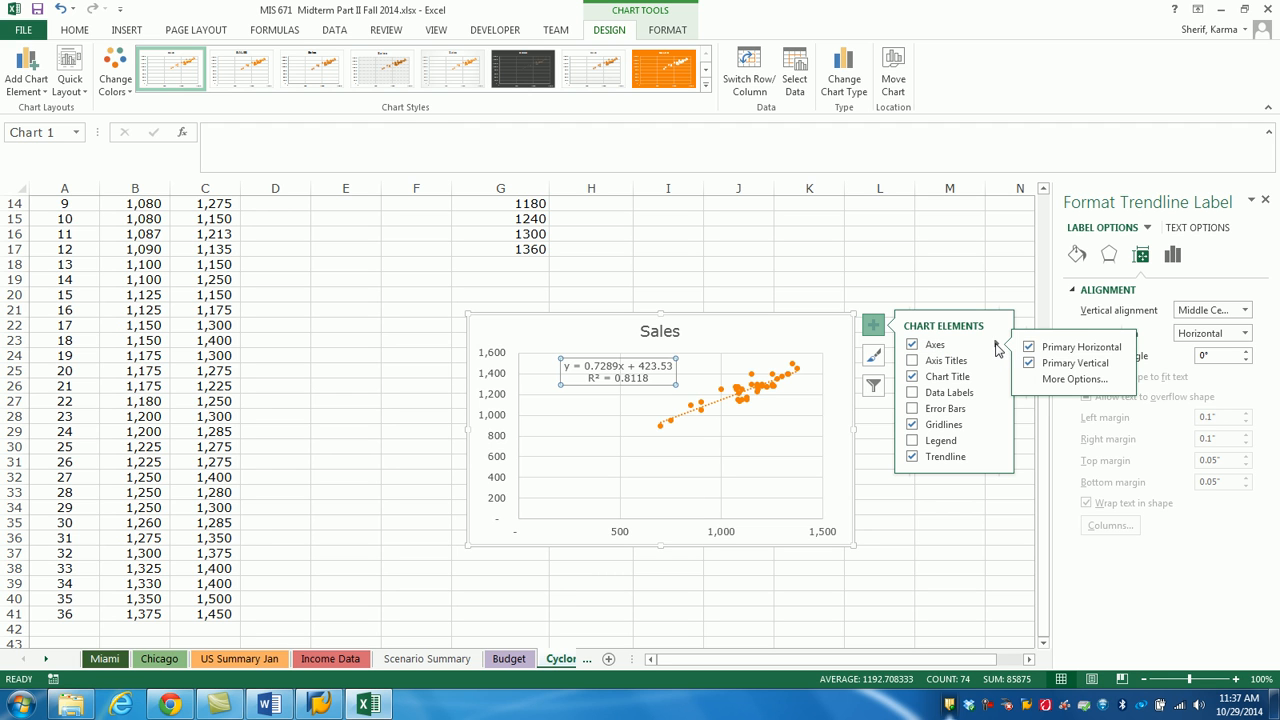
{"action": "left_click", "coordinate": [1062, 378]}
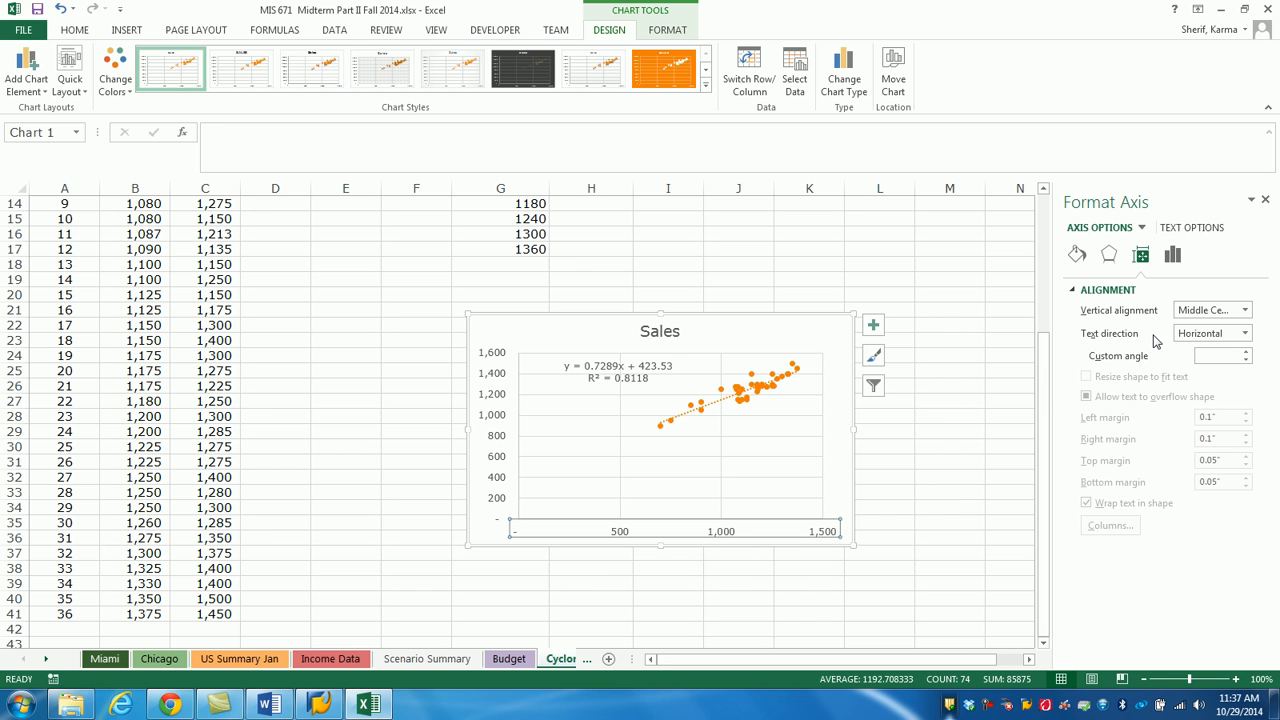
{"action": "left_click", "coordinate": [1173, 256]}
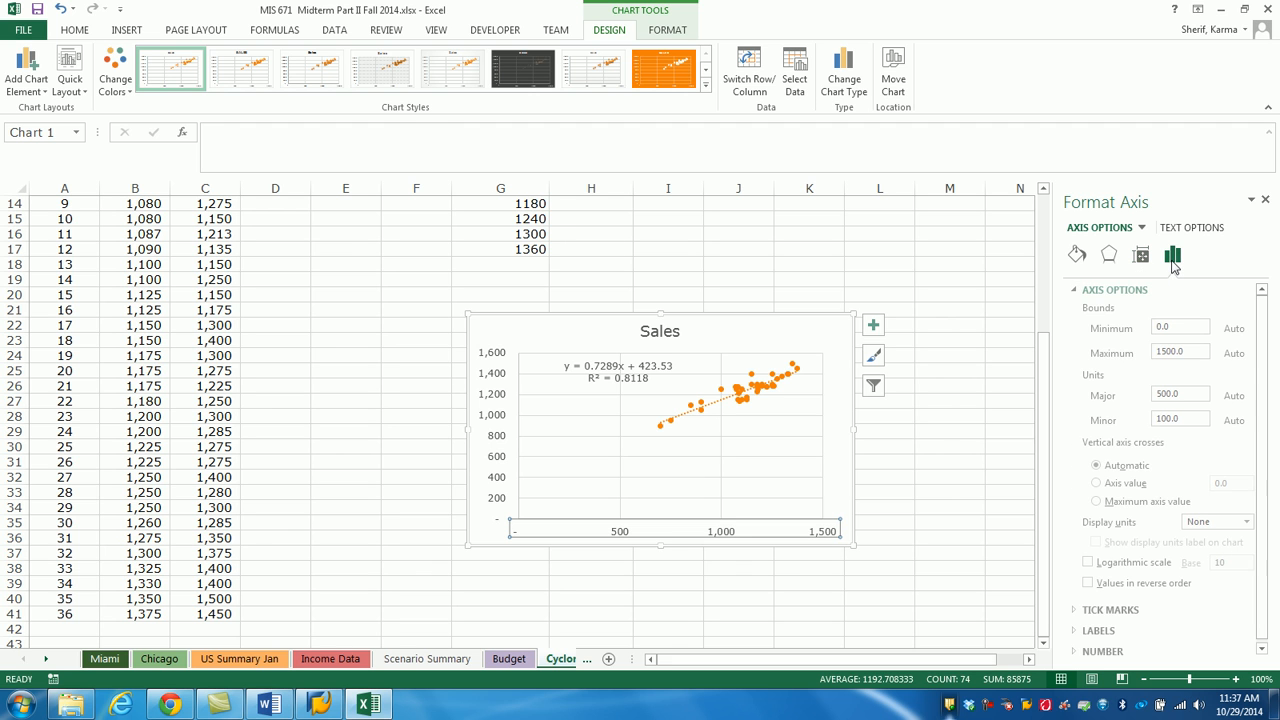
{"action": "left_click", "coordinate": [1172, 327]}
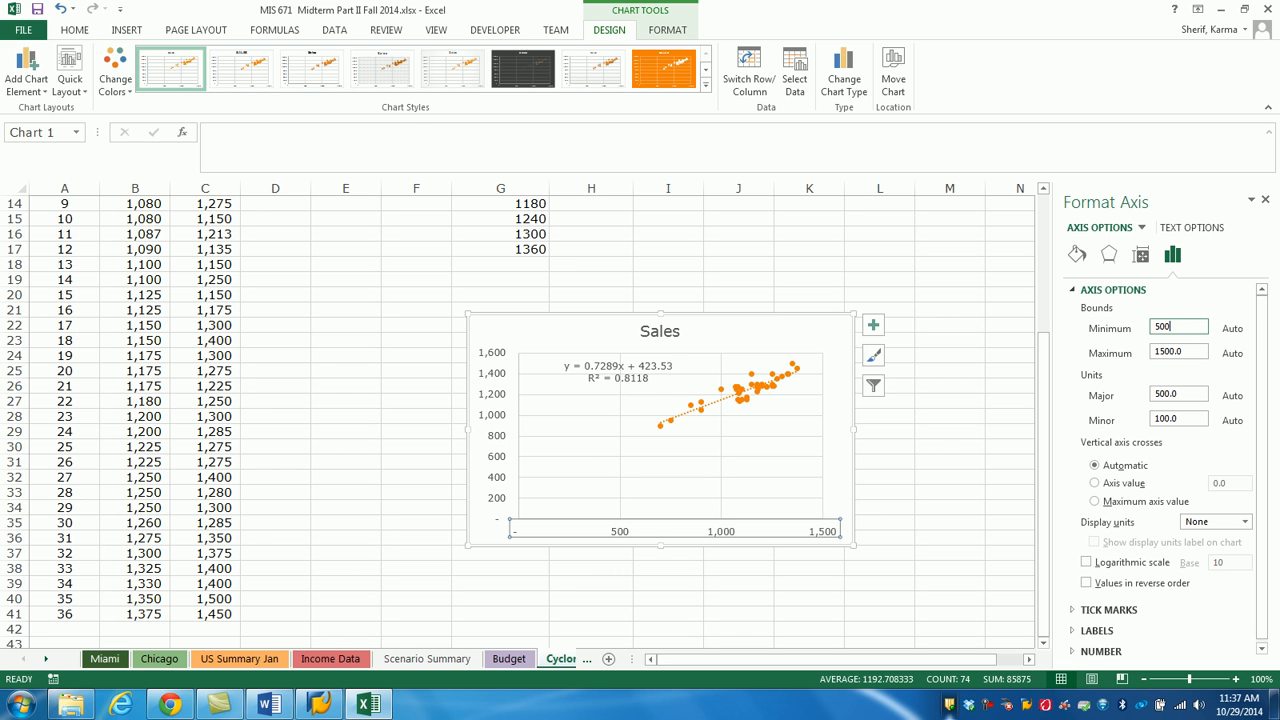
{"action": "type", "text": "500"}
{"action": "key", "text": "Return"}
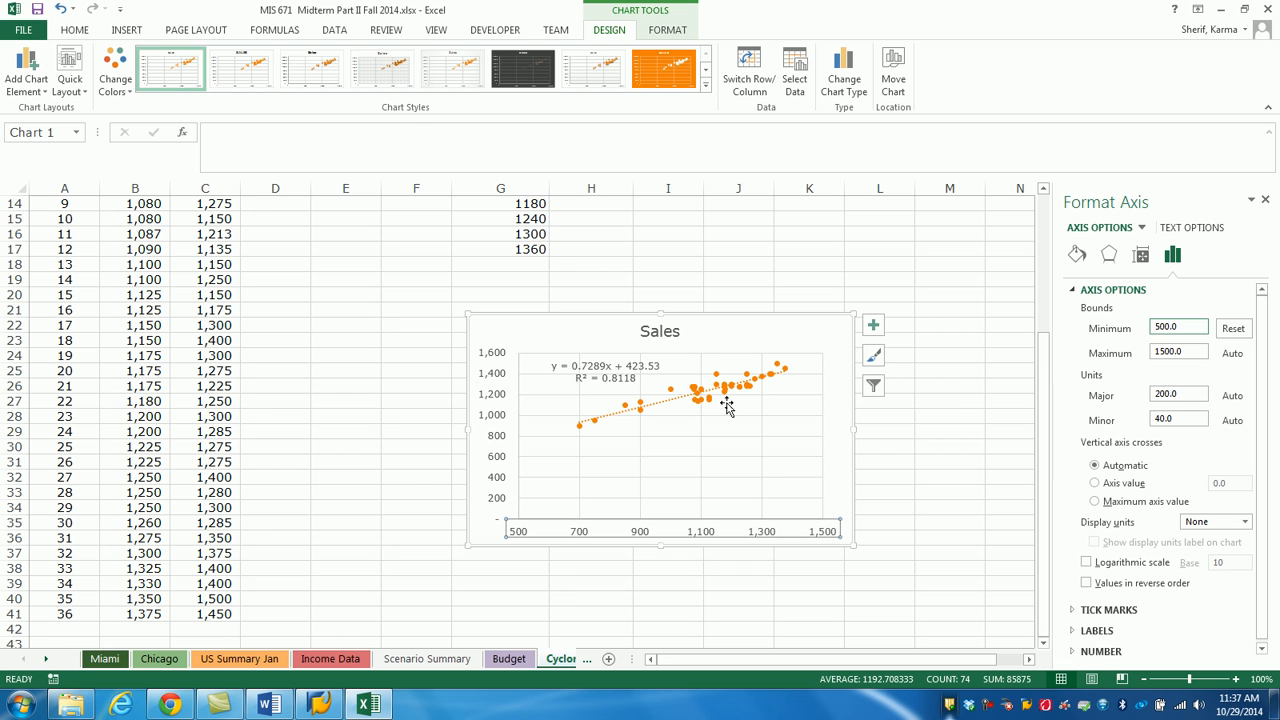
Set the minimum bound of the chart's vertical axis to 800.
{"action": "left_click", "coordinate": [495, 459]}
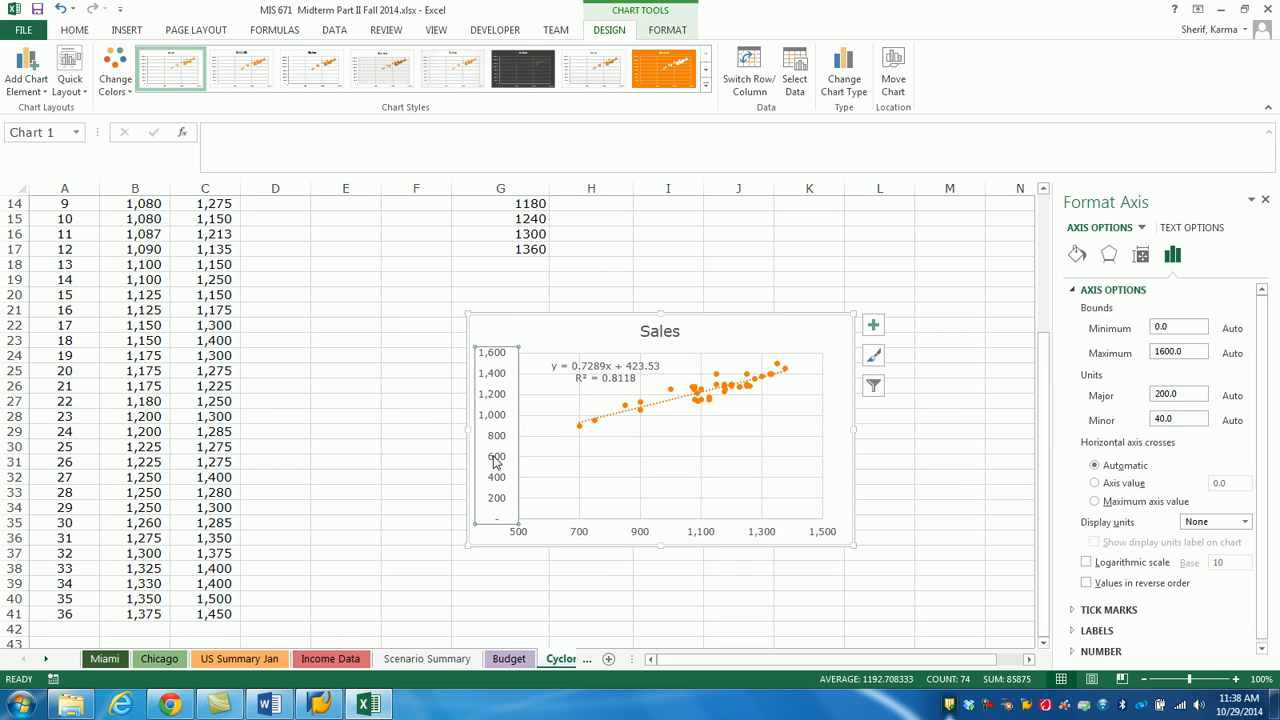
{"action": "left_click", "coordinate": [1191, 327]}
{"action": "type", "text": "800"}
{"action": "key", "text": "Return"}
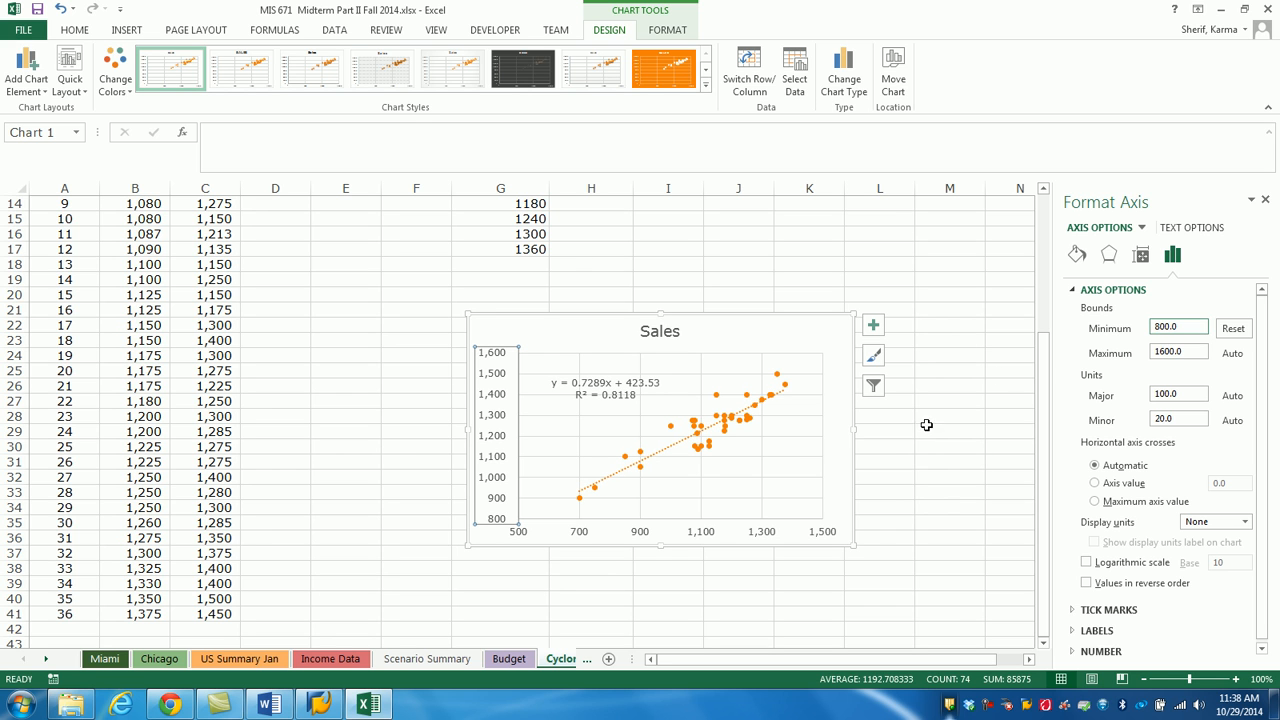
Add axis titles to the scatter chart and name the horizontal axis "Advertising".
{"action": "left_click", "coordinate": [809, 500]}
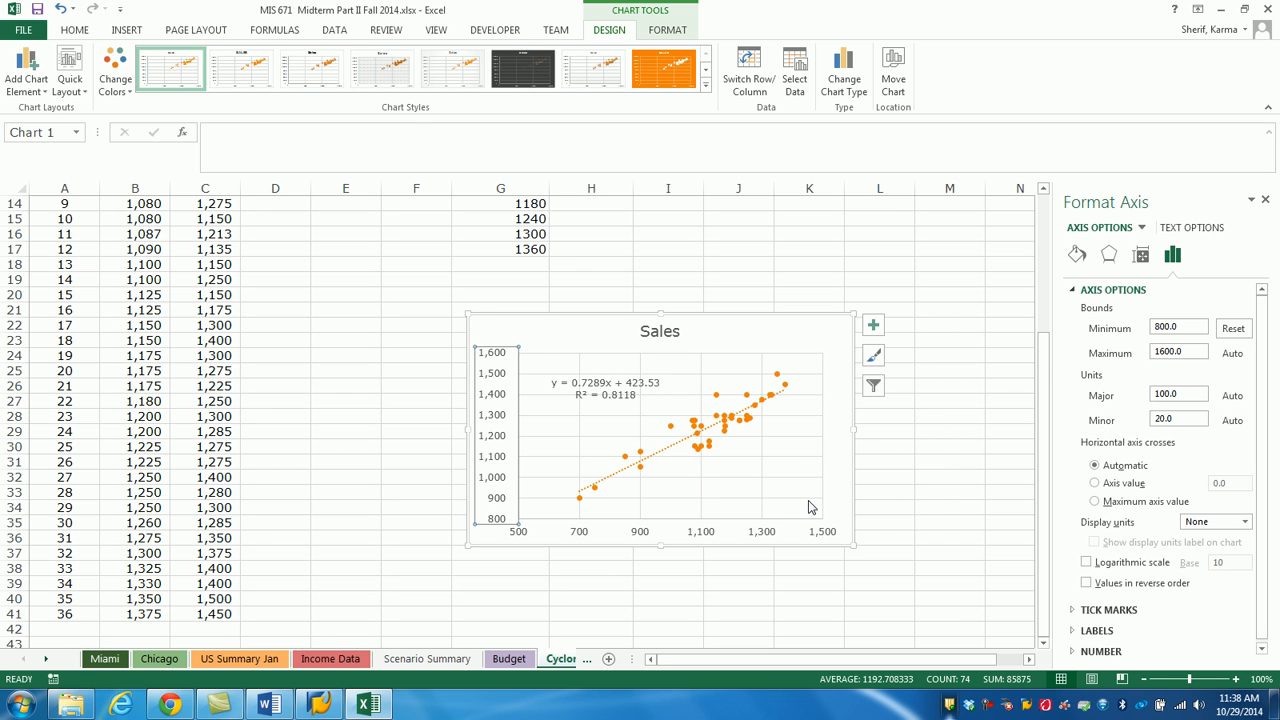
{"action": "left_click", "coordinate": [874, 326]}
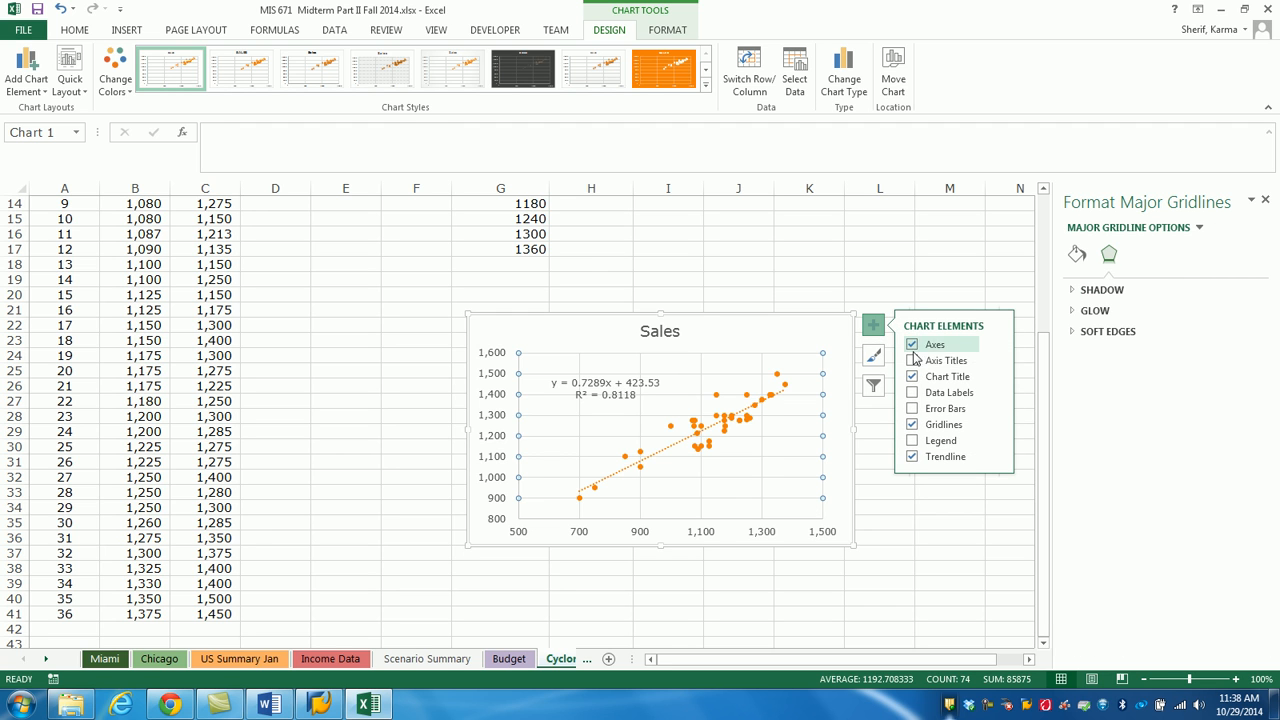
{"action": "left_click", "coordinate": [912, 361]}
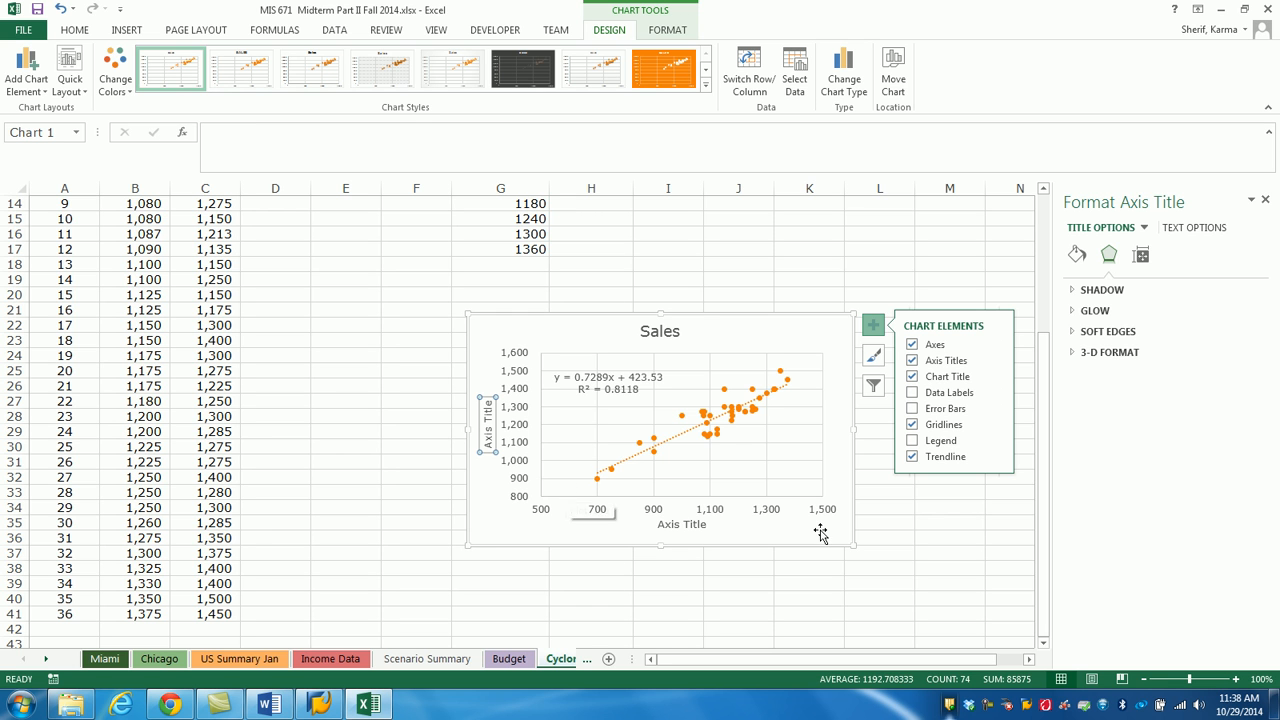
{"action": "left_click_drag", "start_coordinate": [1044, 496], "coordinate": [1049, 386]}
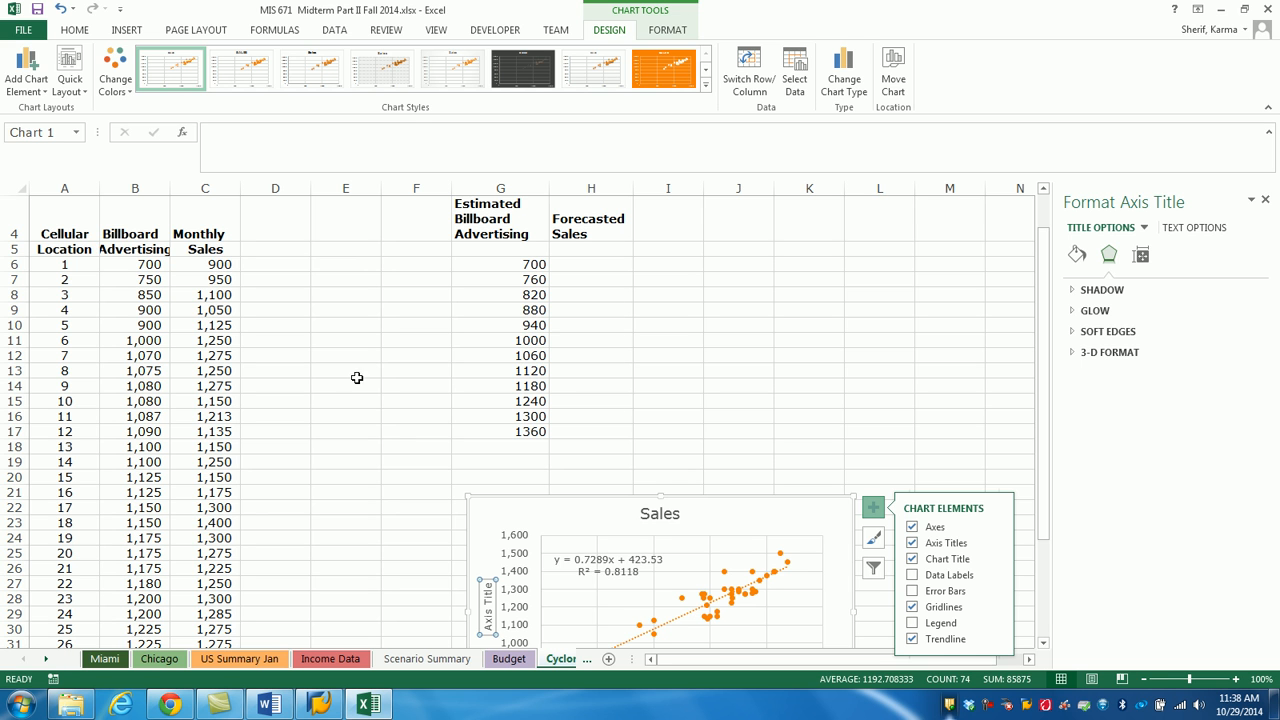
{"action": "left_click_drag", "start_coordinate": [1043, 505], "coordinate": [1047, 571]}
{"action": "left_click", "coordinate": [676, 587]}
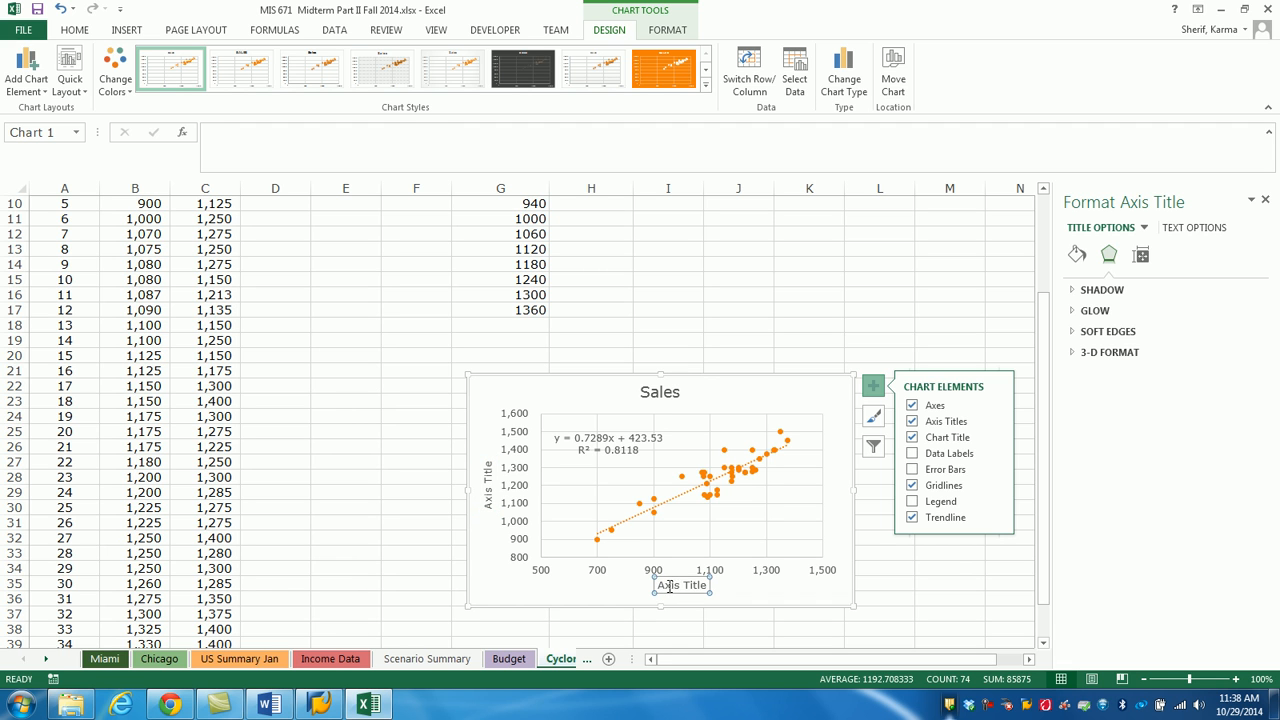
{"action": "left_click_drag", "start_coordinate": [660, 587], "coordinate": [712, 588]}
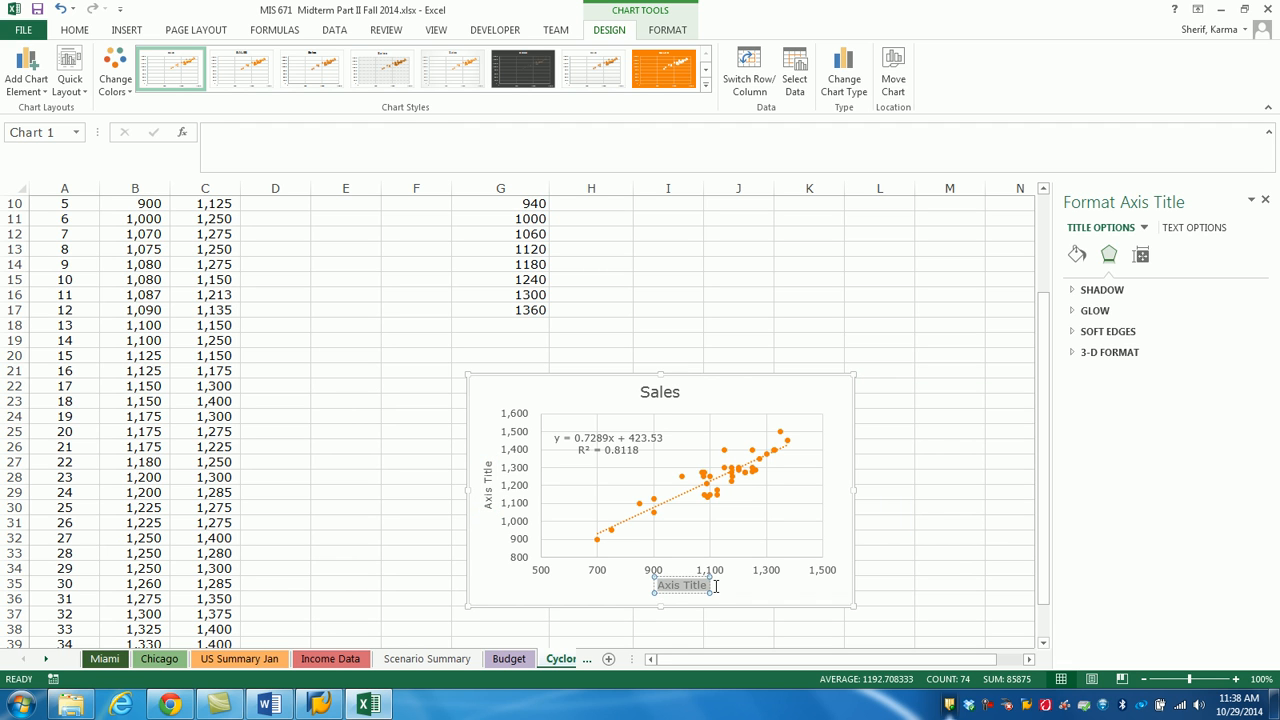
{"action": "type", "text": "A"}
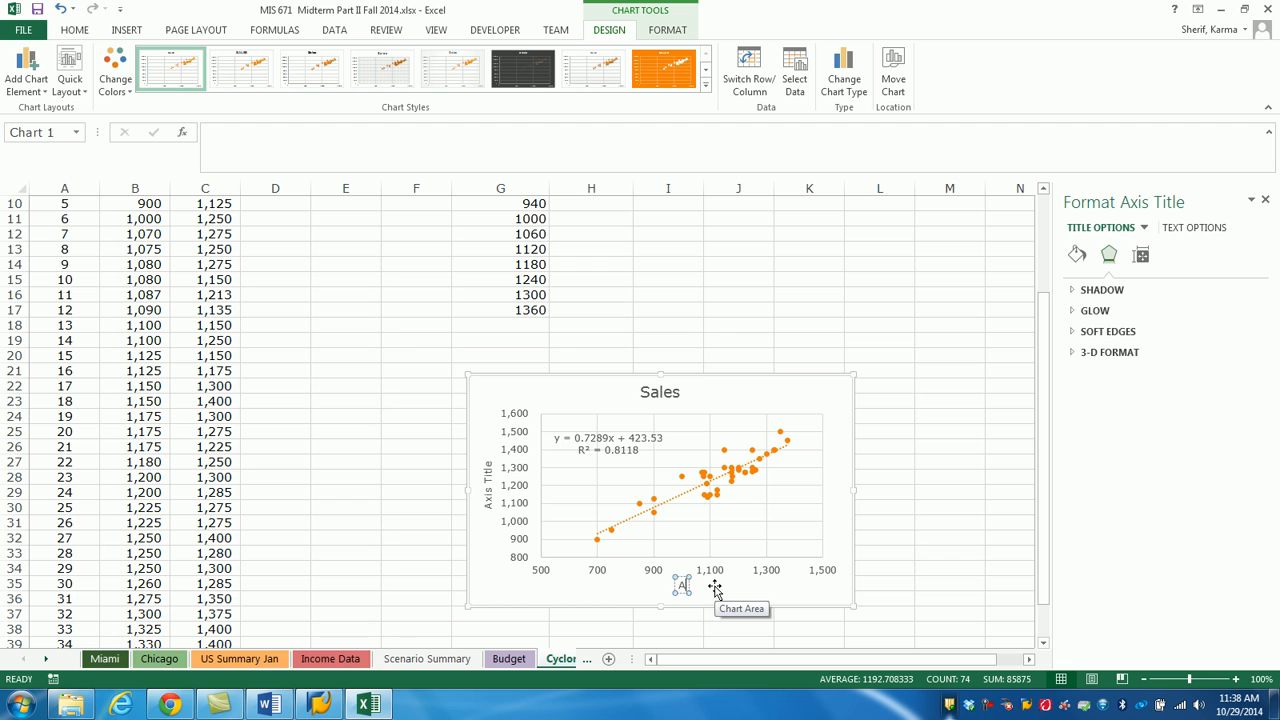
{"action": "type", "text": "dvertising"}
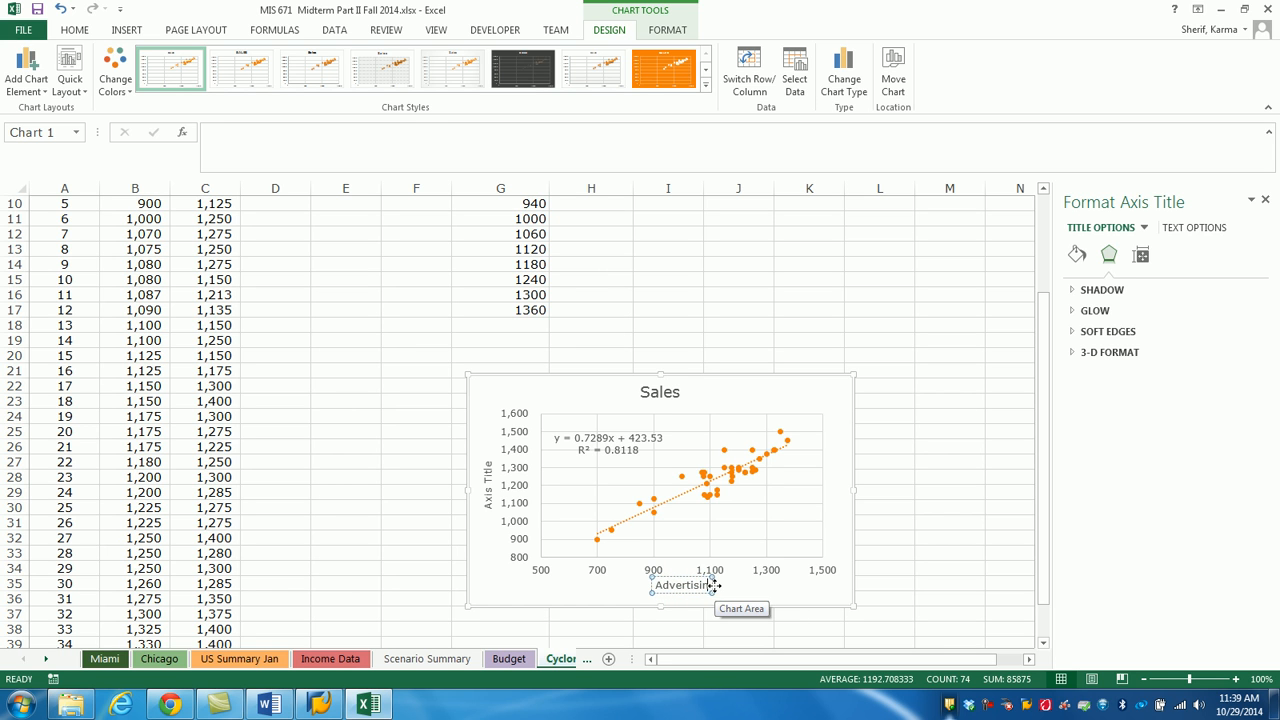
Change the vertical axis title to "Sales" and deselect the chart.
{"action": "left_click", "coordinate": [486, 505]}
{"action": "left_click_drag", "start_coordinate": [487, 472], "coordinate": [488, 508]}
{"action": "type", "text": "Sales"}
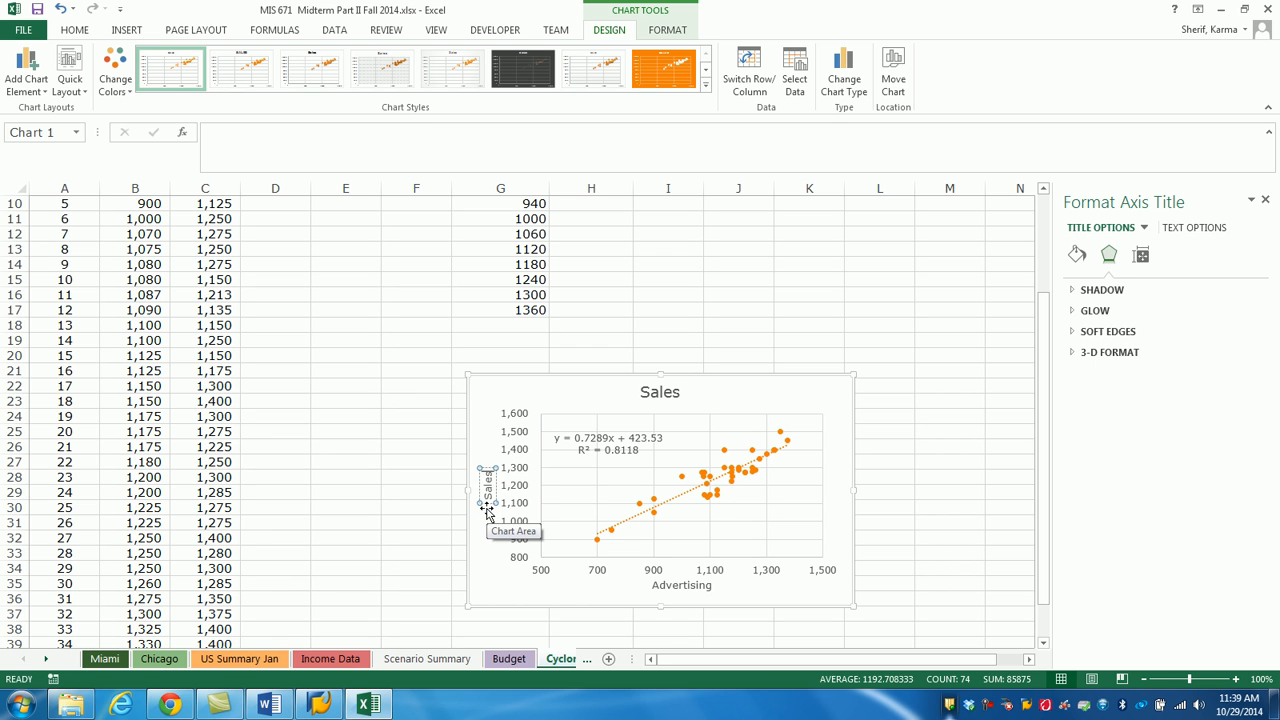
{"action": "left_click", "coordinate": [972, 484]}
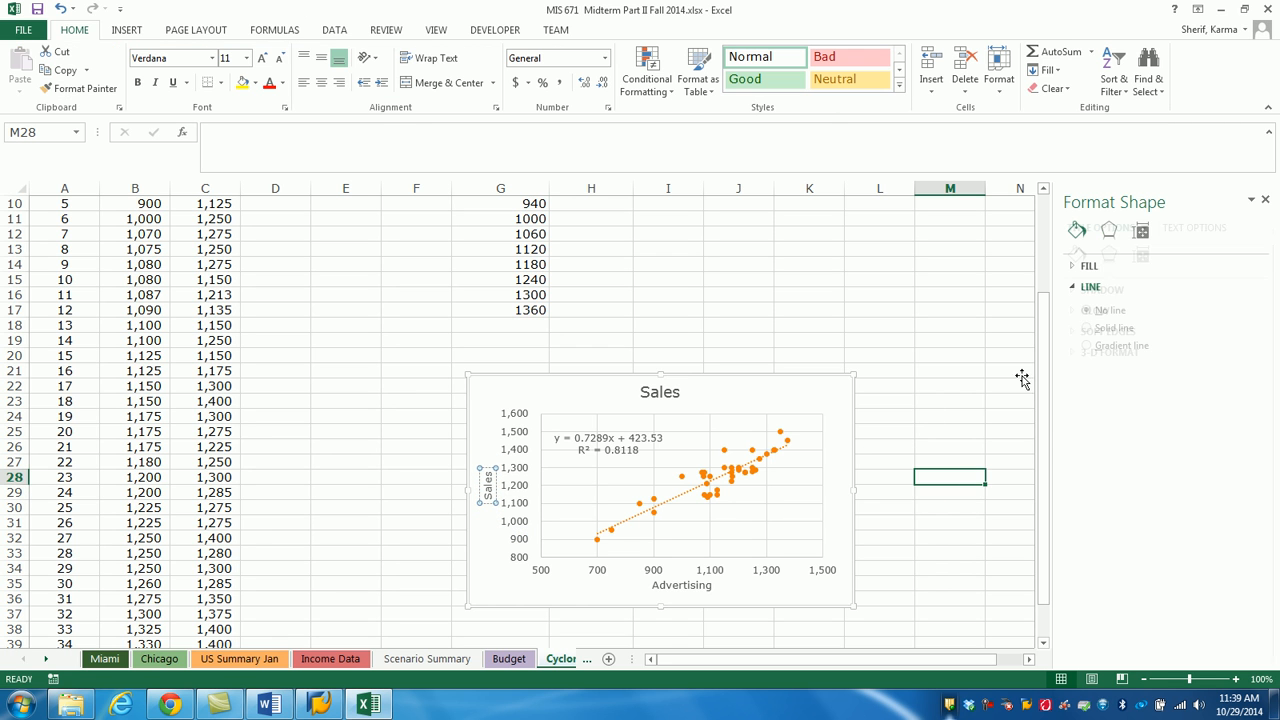
Start a FORECAST formula in H6 with G6 as x and the monthly sales in C6:C41 as the known y's.
{"action": "left_click_drag", "start_coordinate": [1037, 449], "coordinate": [1036, 335]}
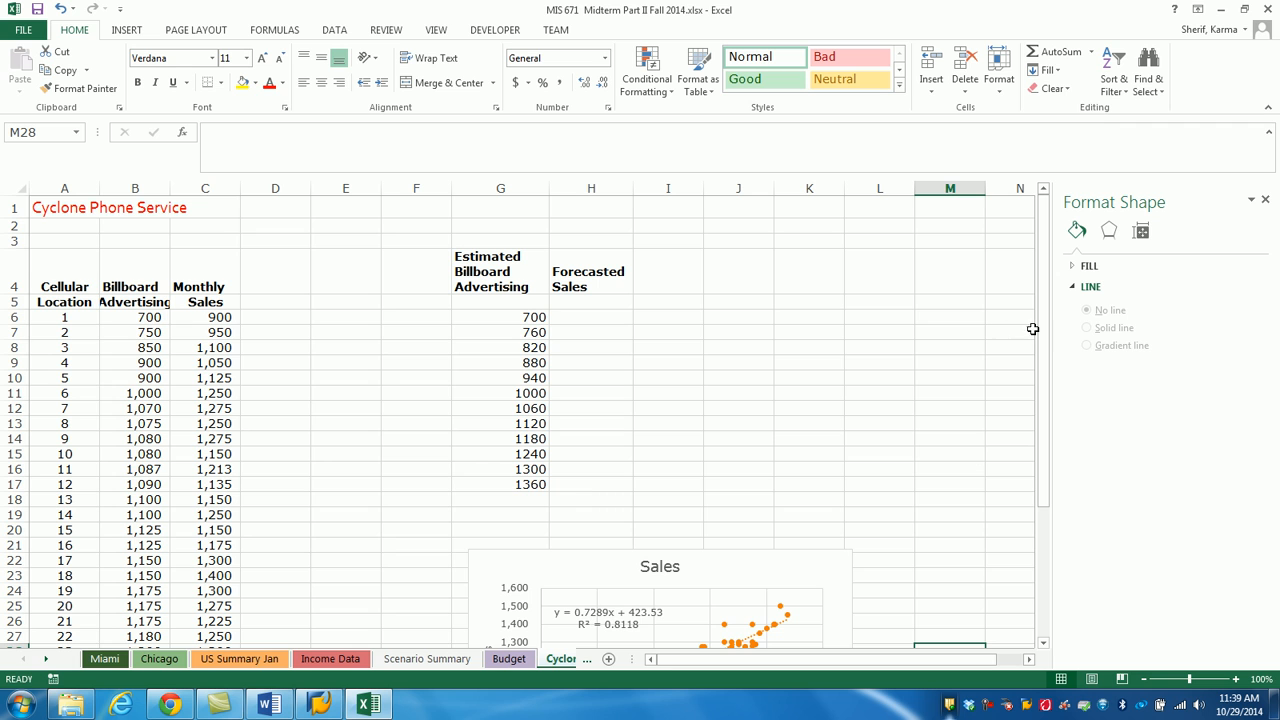
{"action": "left_click", "coordinate": [598, 319]}
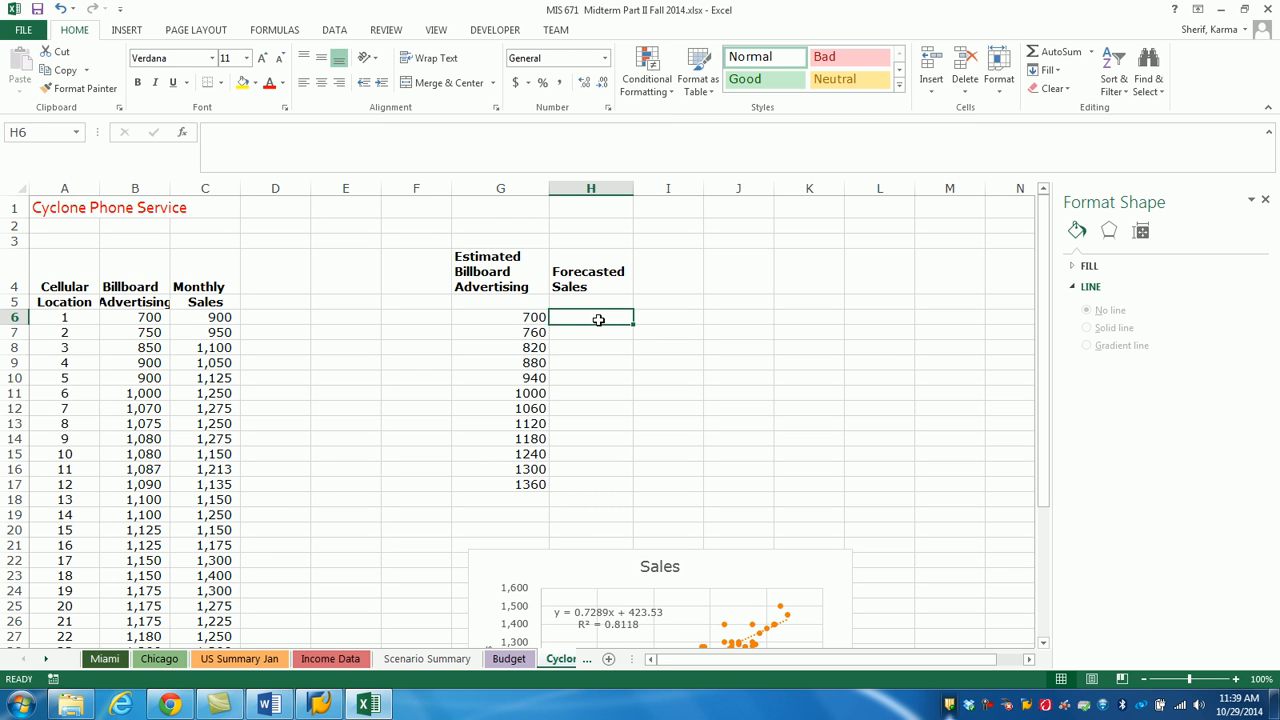
{"action": "type", "text": "="}
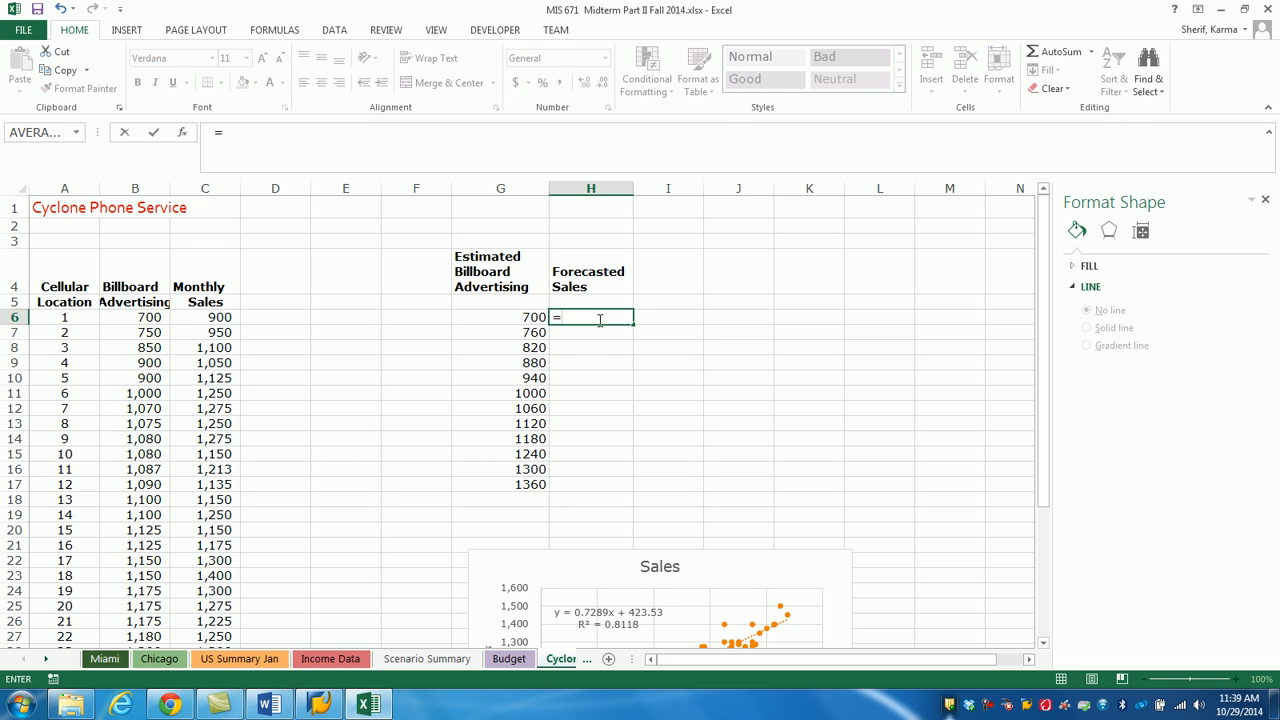
{"action": "type", "text": "forecast("}
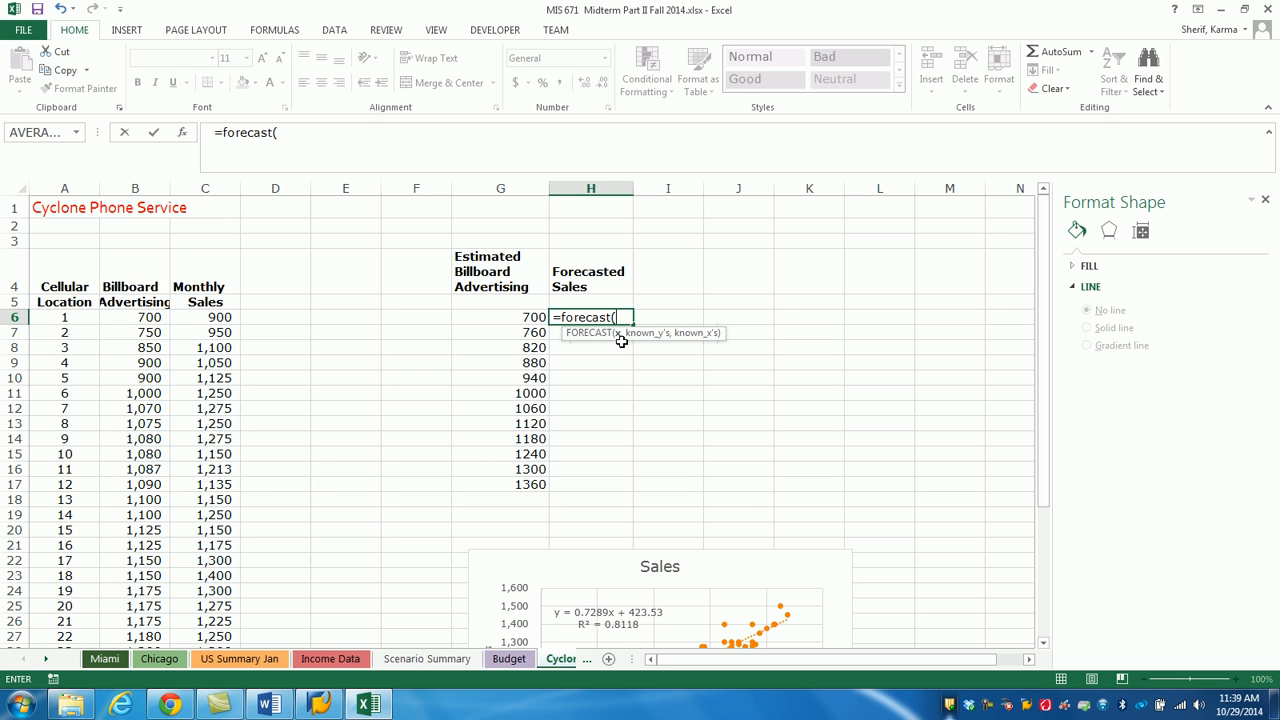
{"action": "left_click", "coordinate": [531, 318]}
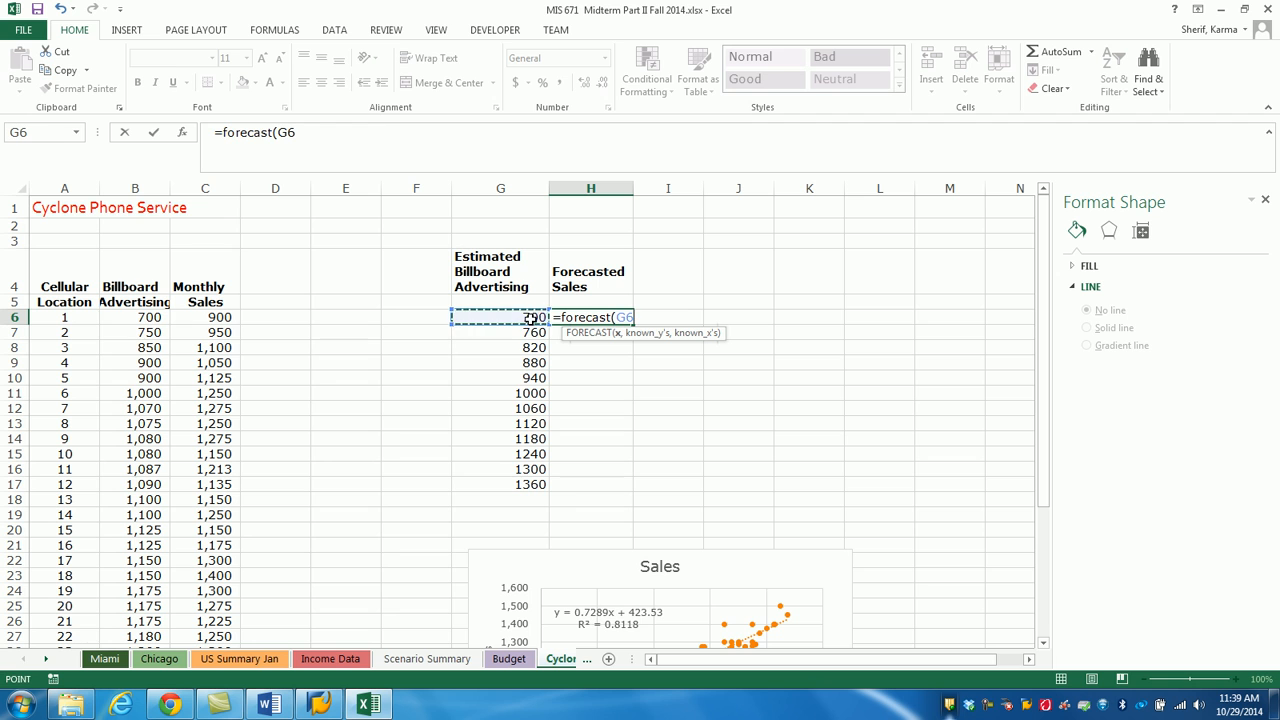
{"action": "type", "text": ","}
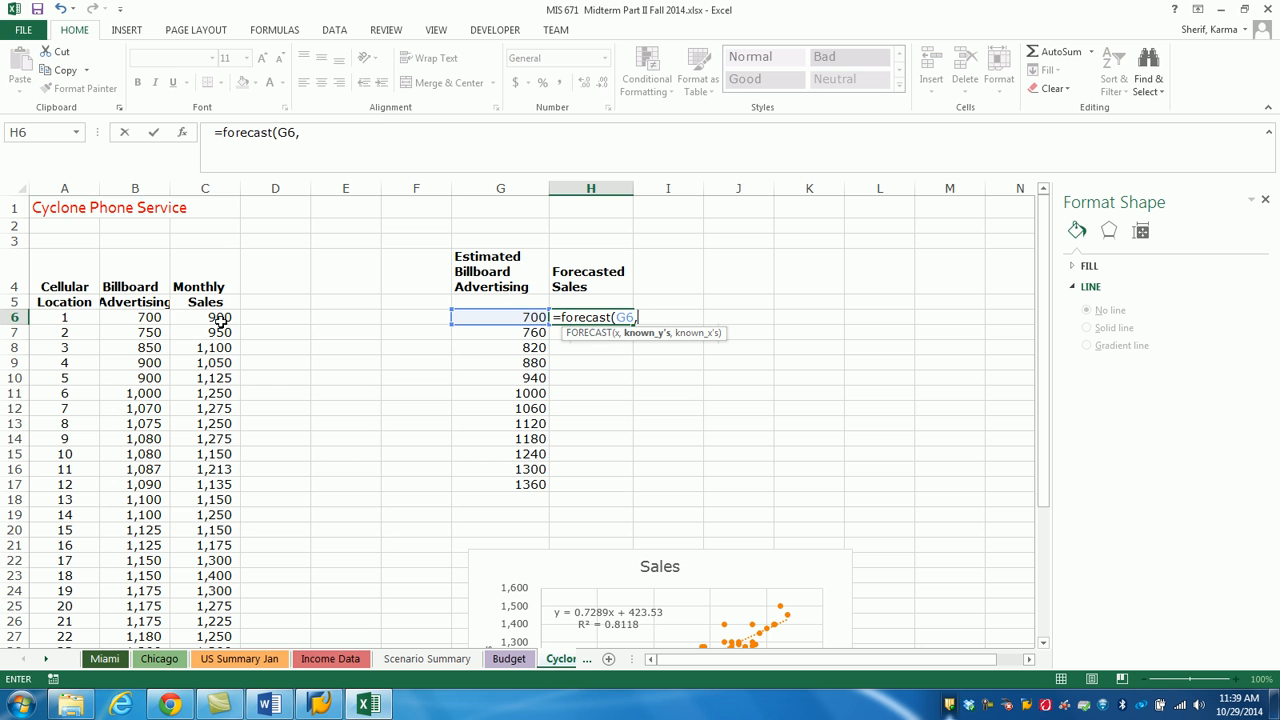
{"action": "left_click_drag", "start_coordinate": [220, 317], "coordinate": [219, 591]}
{"action": "left_click_drag", "start_coordinate": [225, 650], "coordinate": [227, 664]}
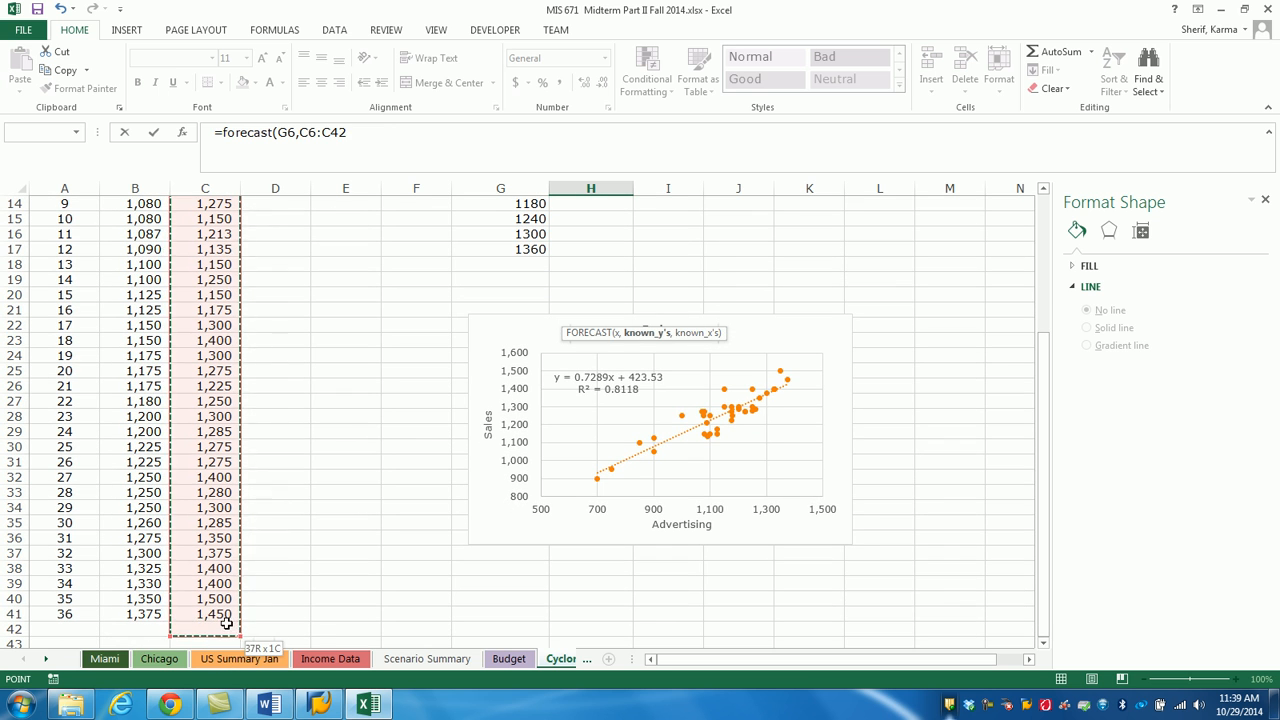
{"action": "left_click_drag", "start_coordinate": [228, 617], "coordinate": [228, 617]}
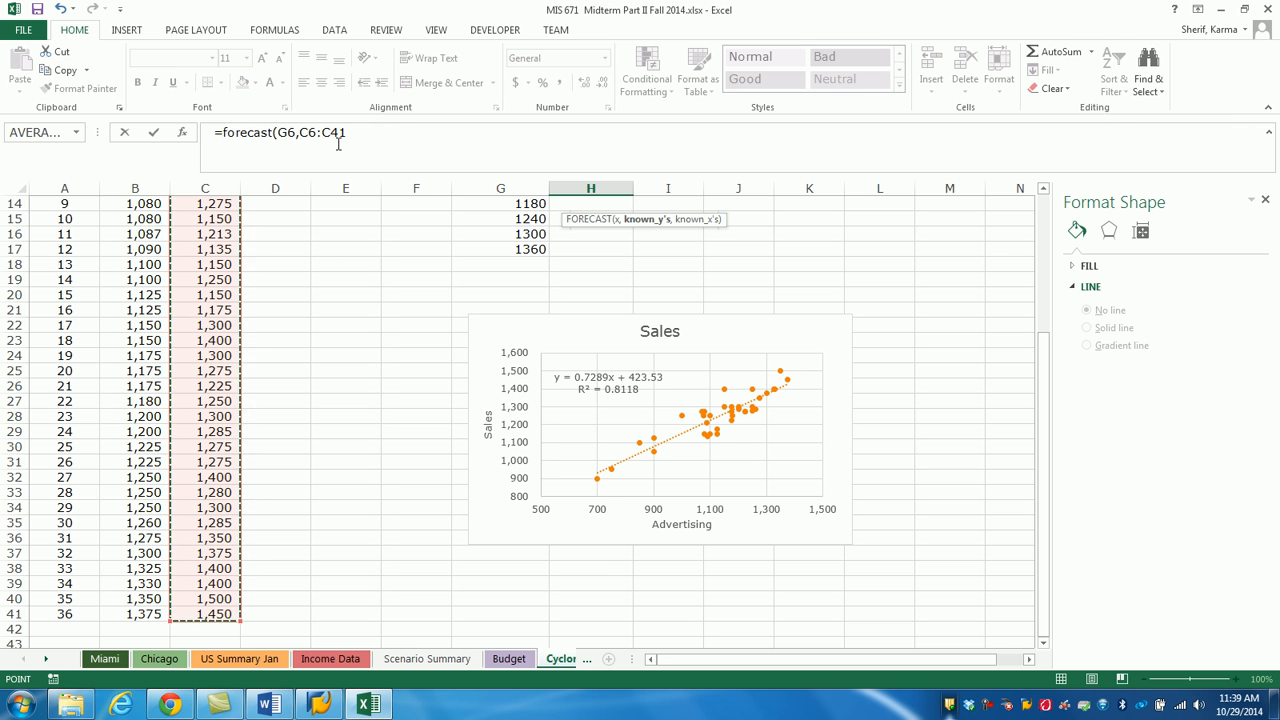
Make the known y's range in the H6 formula absolute as $C$6:$C$41, ready for the next argument.
{"action": "left_click", "coordinate": [319, 133]}
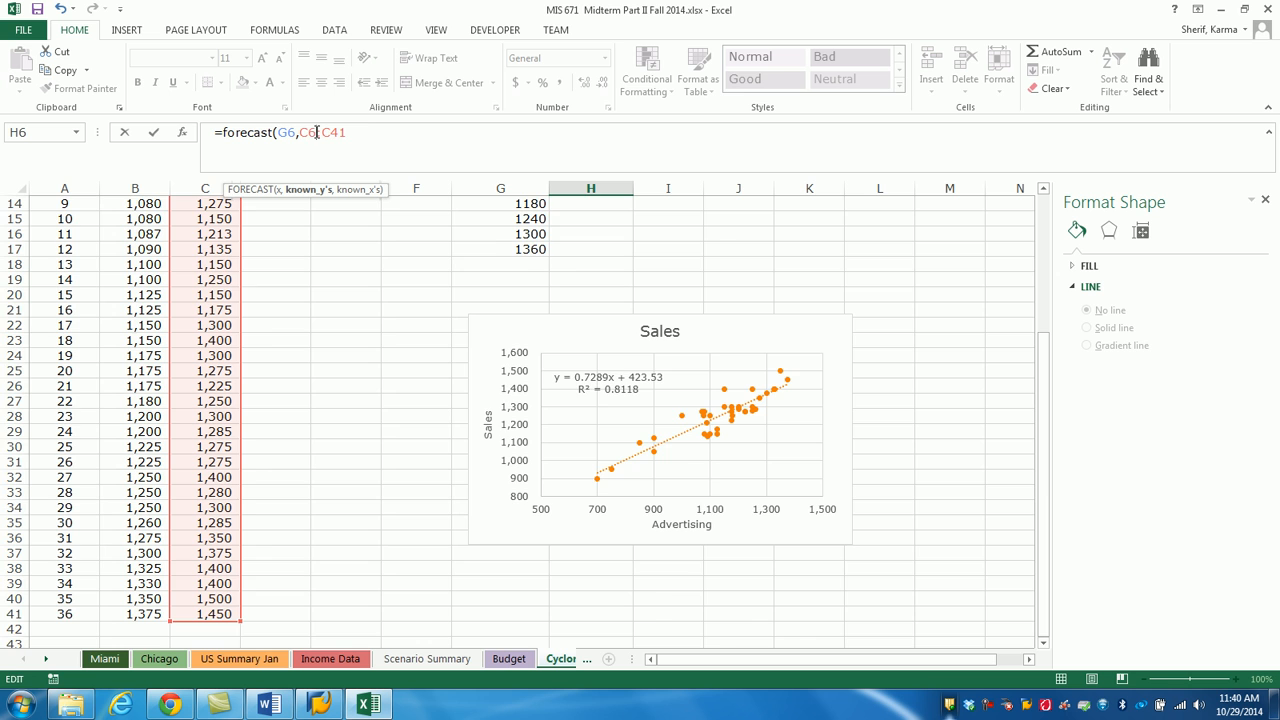
{"action": "key", "text": "F4"}
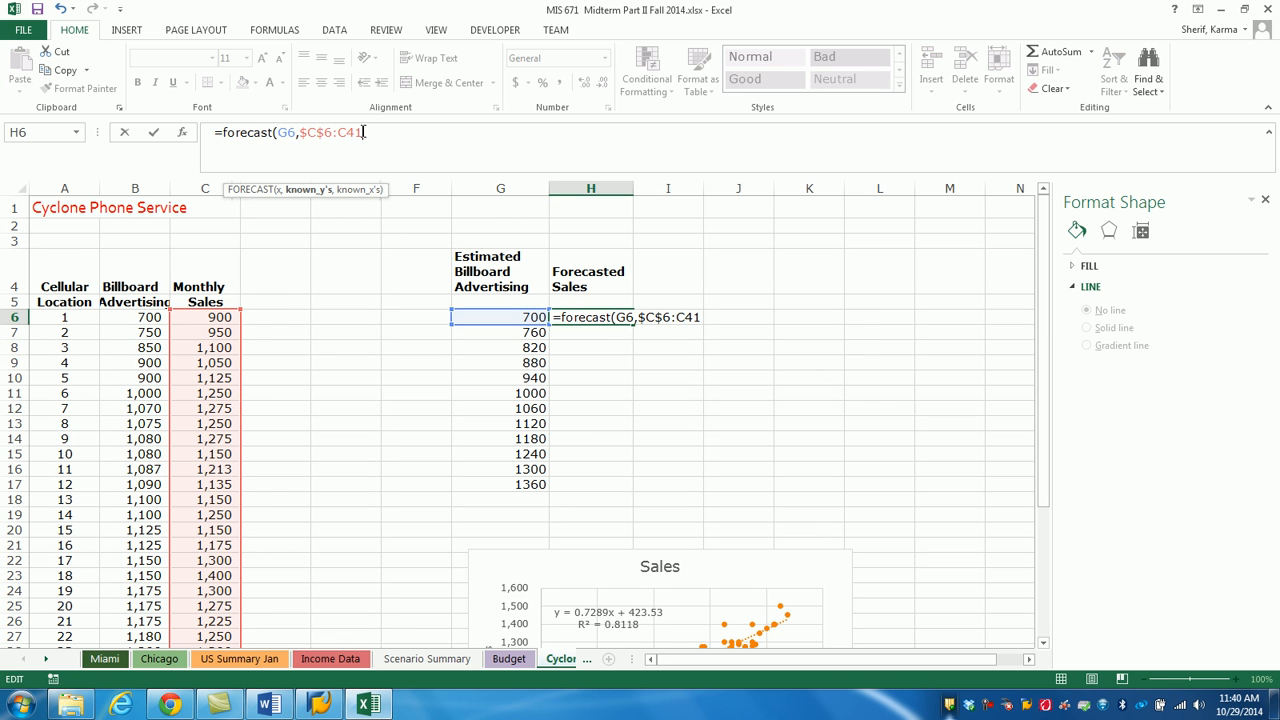
{"action": "key", "text": "F4"}
{"action": "type", "text": ","}
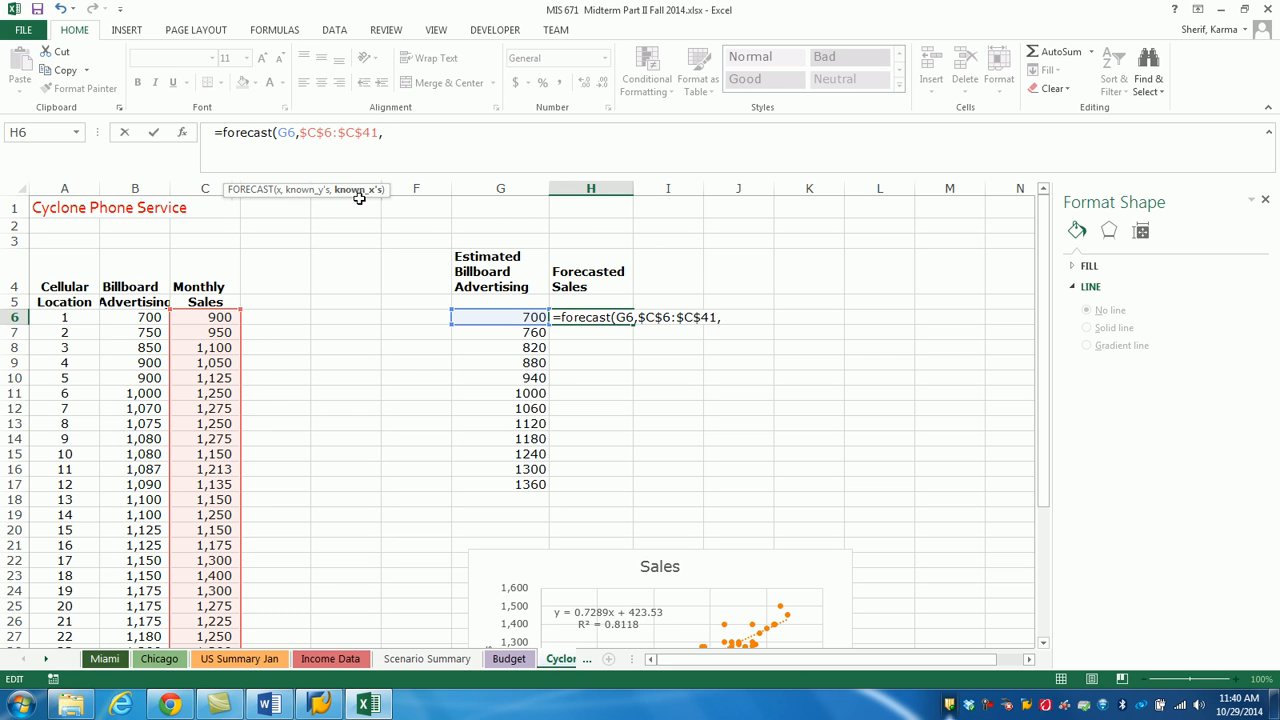
Add the billboard advertising range $B$6:$B$41 as absolute known x's and complete the H6 forecast formula.
{"action": "left_click_drag", "start_coordinate": [150, 317], "coordinate": [151, 582]}
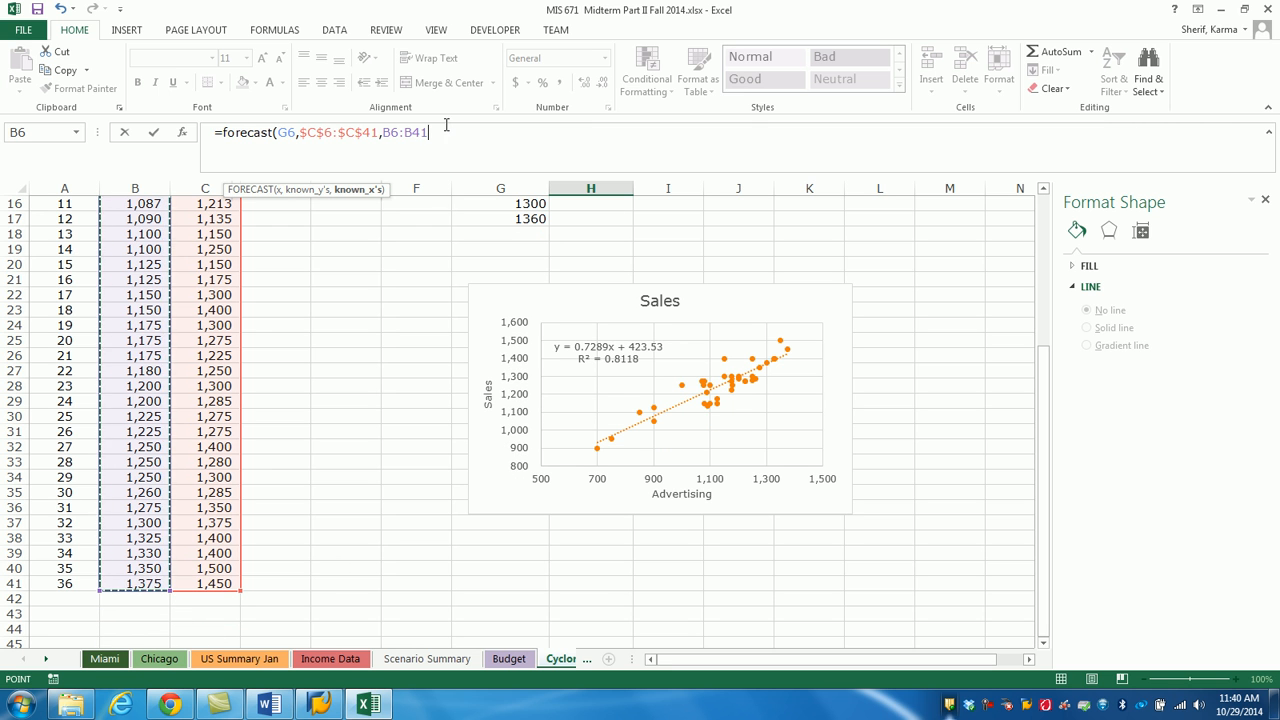
{"action": "key", "text": "F4"}
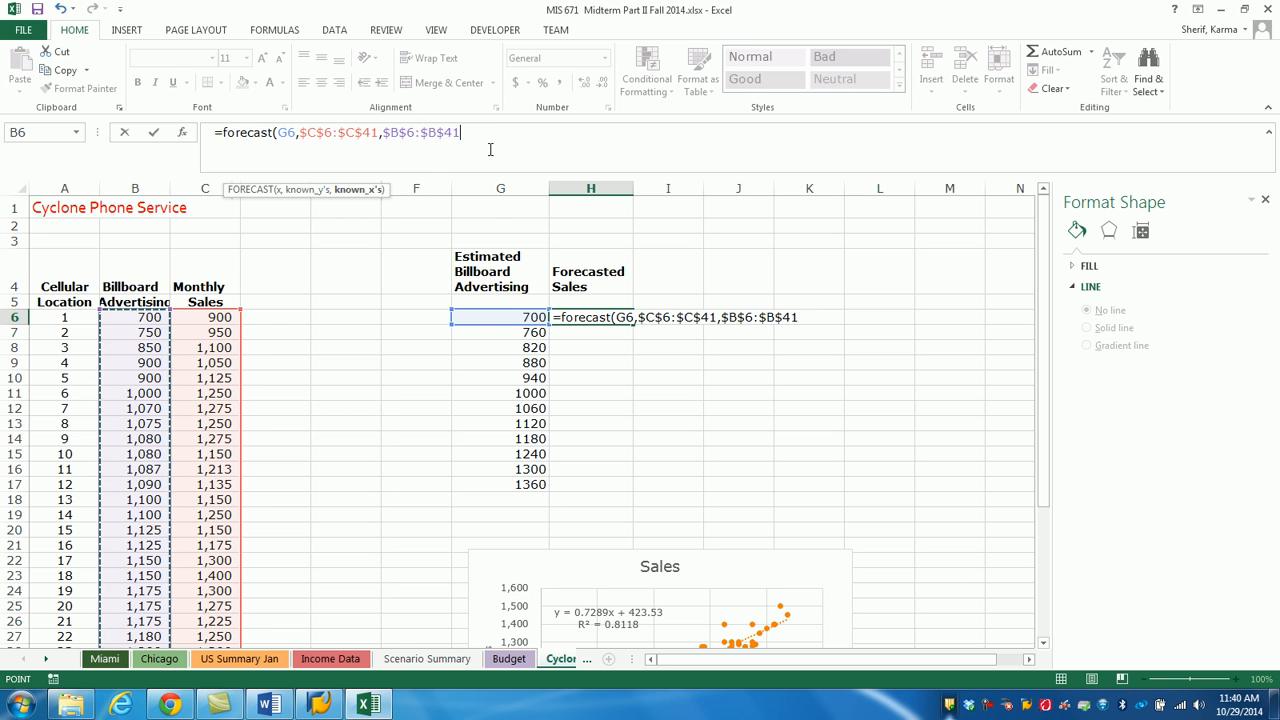
{"action": "type", "text": ")"}
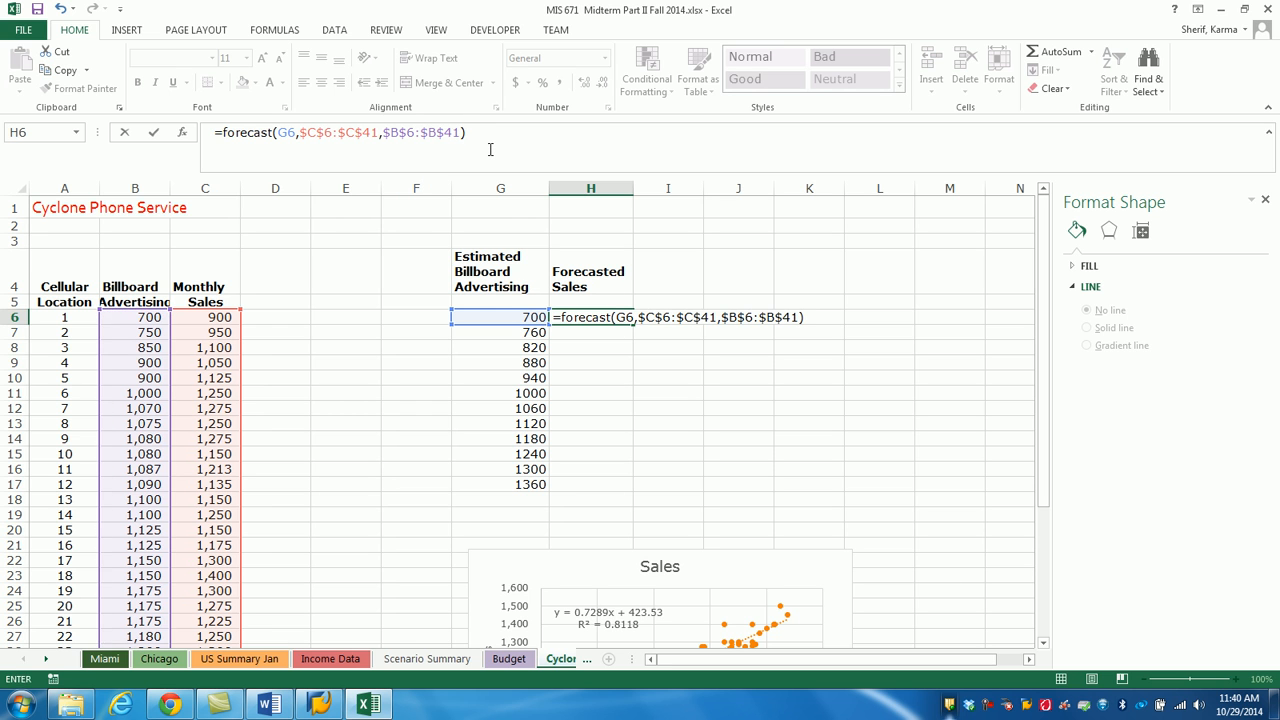
{"action": "key", "text": "Return"}
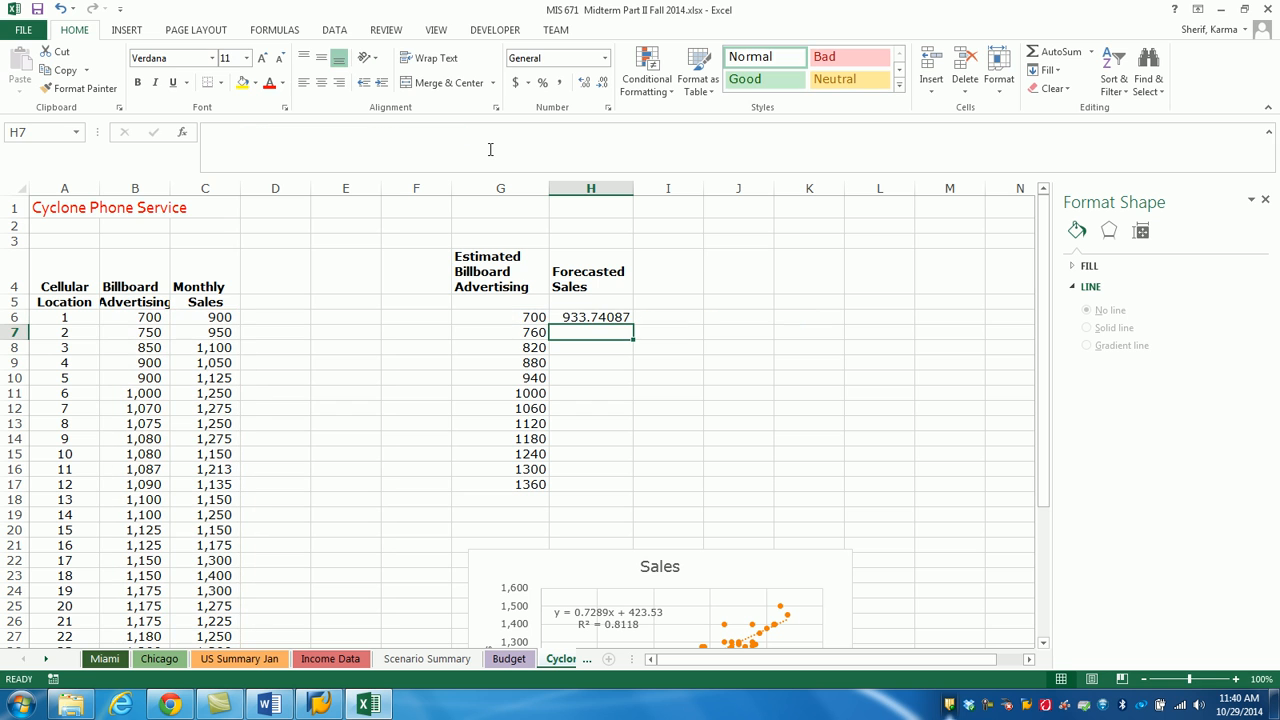
Copy the H6 forecast formula down through H17 and format the forecasted sales with no decimal places.
{"action": "left_click", "coordinate": [593, 317]}
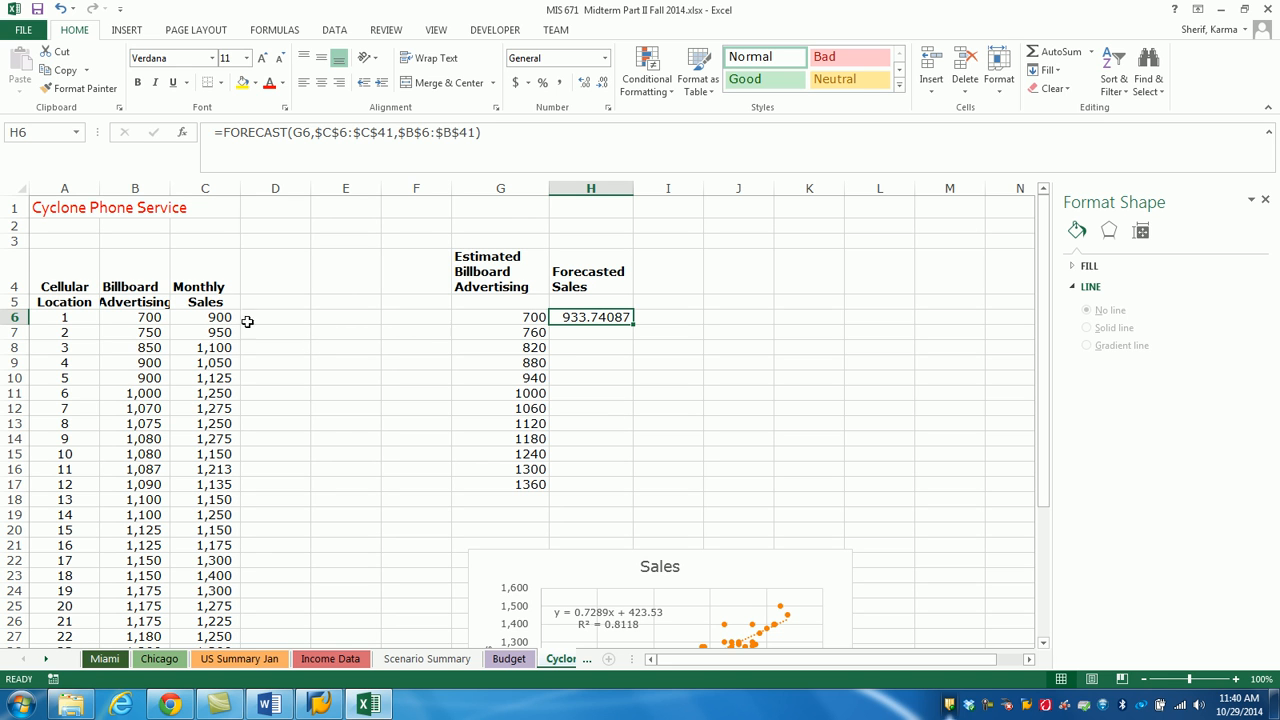
{"action": "left_click_drag", "start_coordinate": [632, 324], "coordinate": [626, 487]}
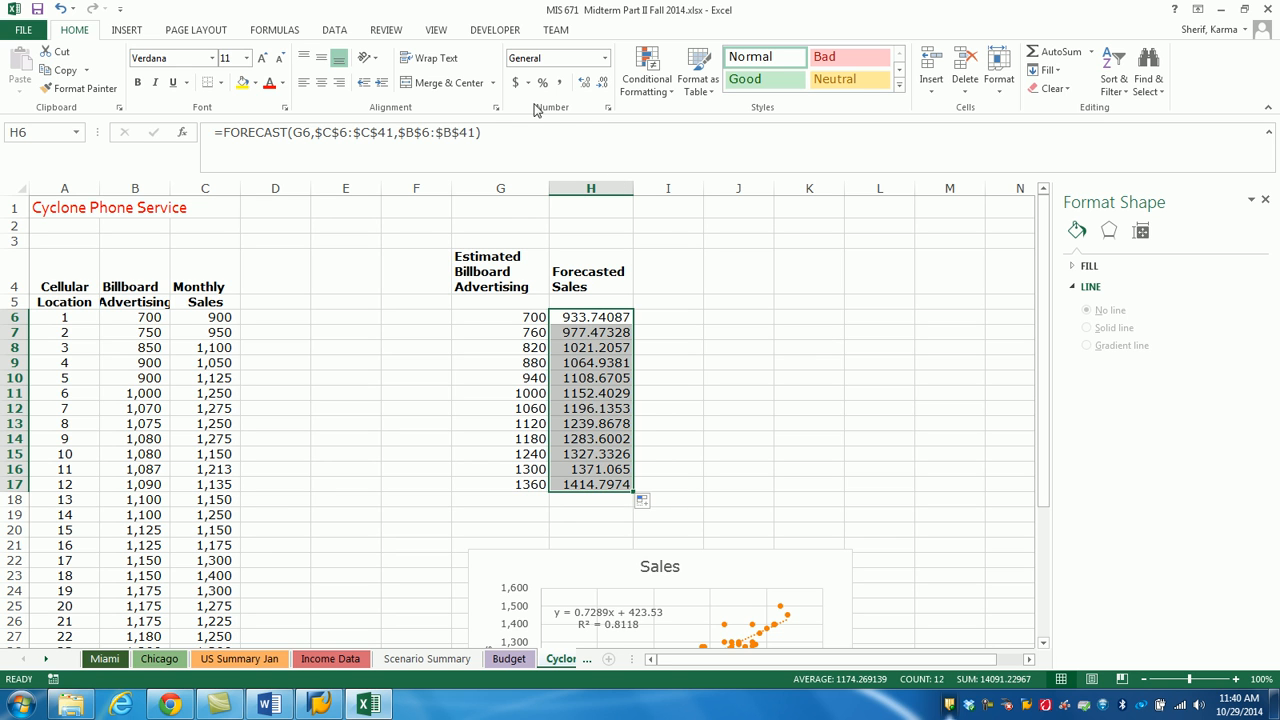
{"action": "left_click", "coordinate": [603, 88]}
{"action": "left_click", "coordinate": [603, 88]}
{"action": "left_click", "coordinate": [603, 88]}
{"action": "left_click", "coordinate": [603, 88]}
{"action": "left_click", "coordinate": [603, 88]}
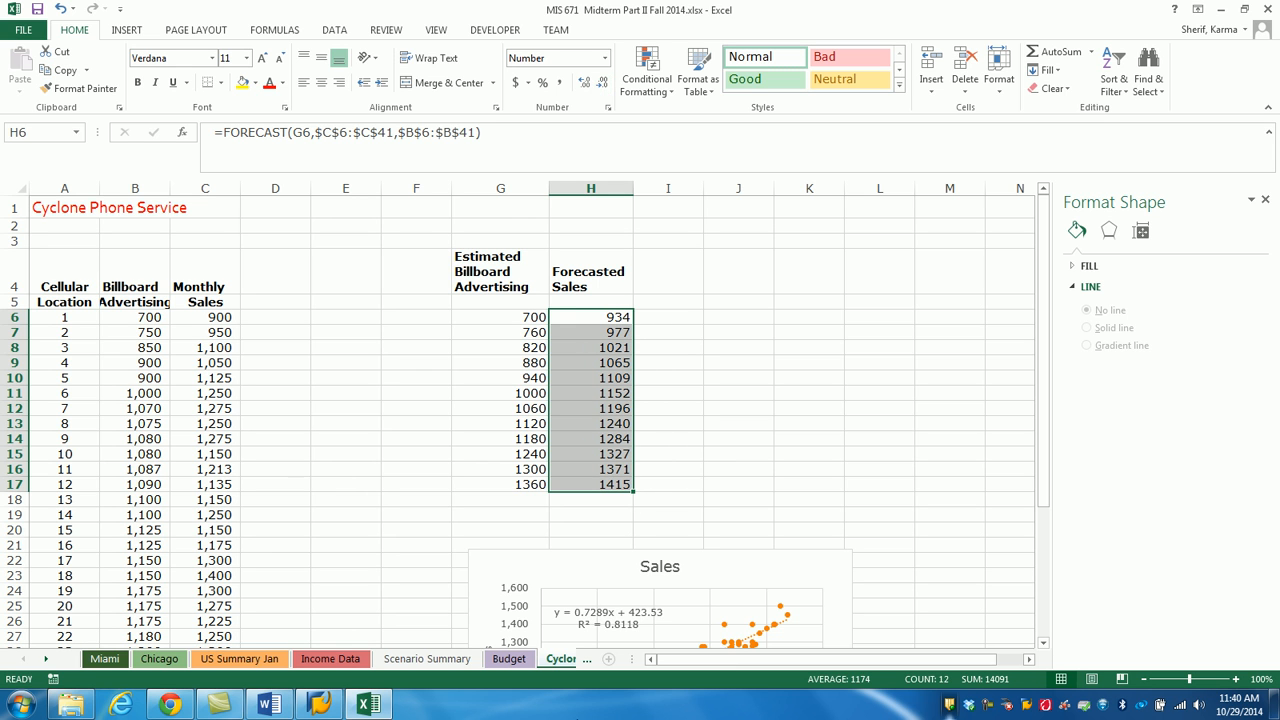
{"action": "left_click", "coordinate": [586, 662]}
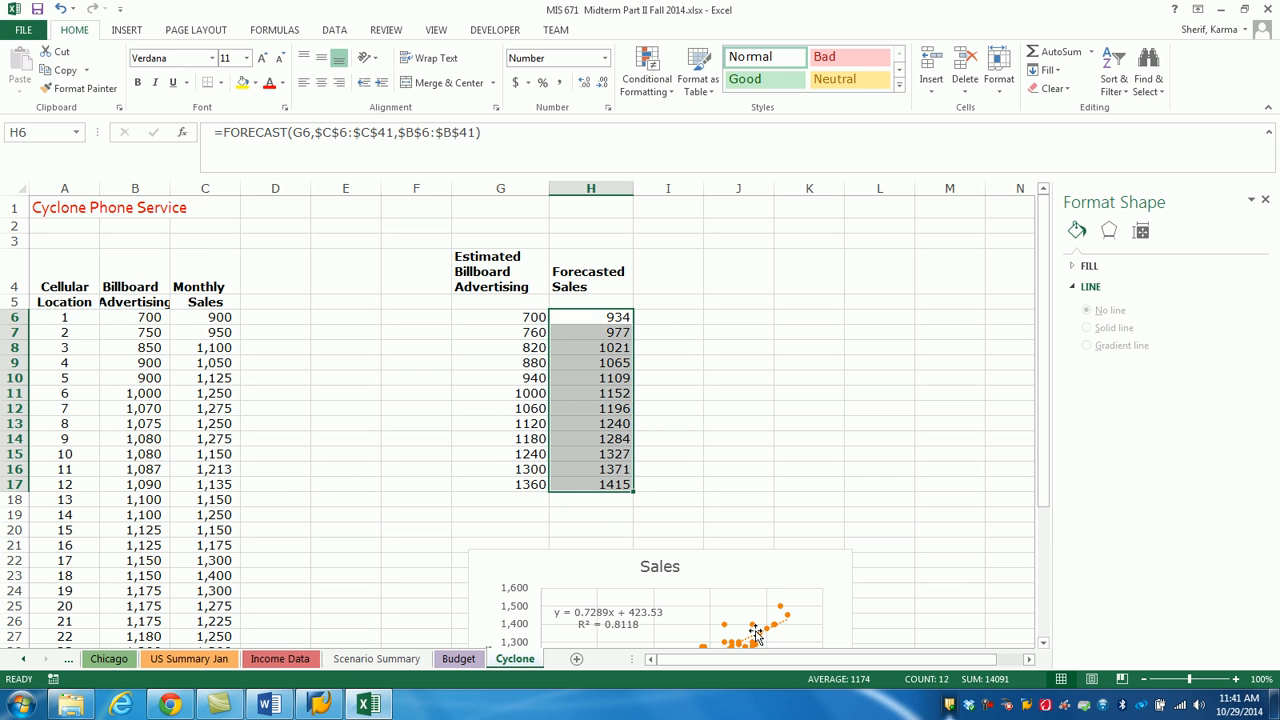
{"action": "left_click", "coordinate": [988, 708]}
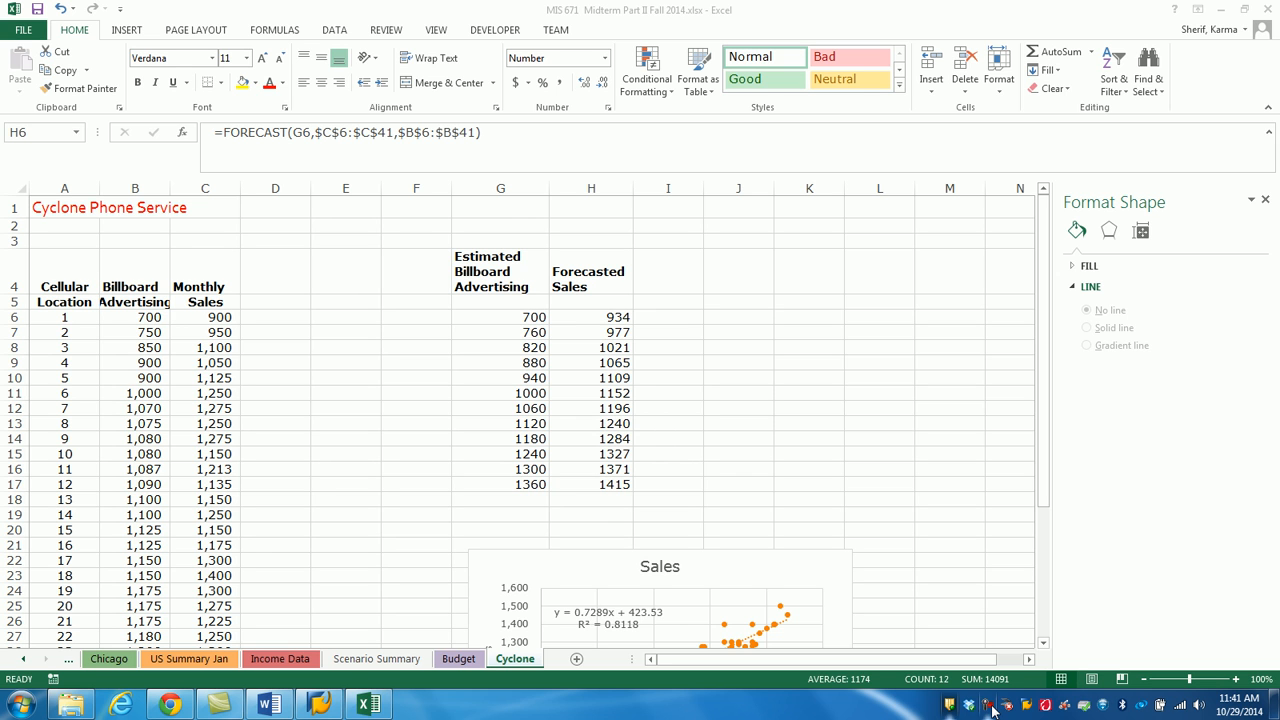
{"action": "left_click", "coordinate": [990, 708]}
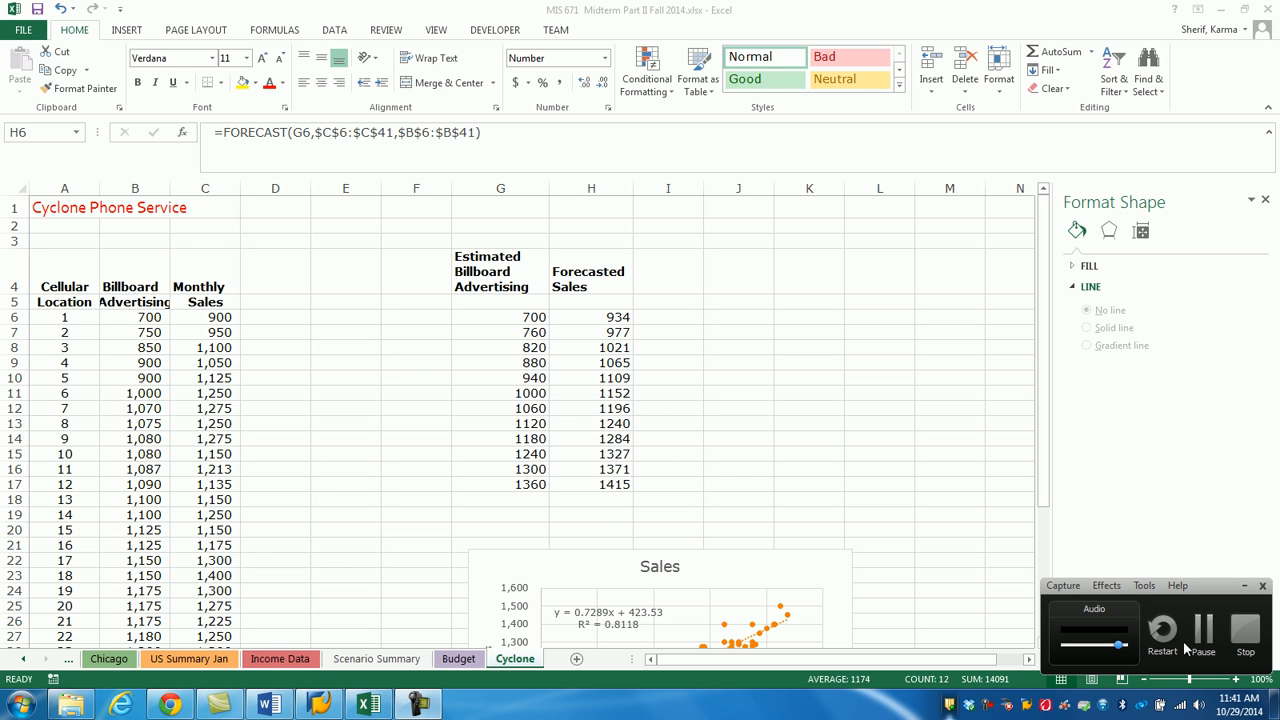